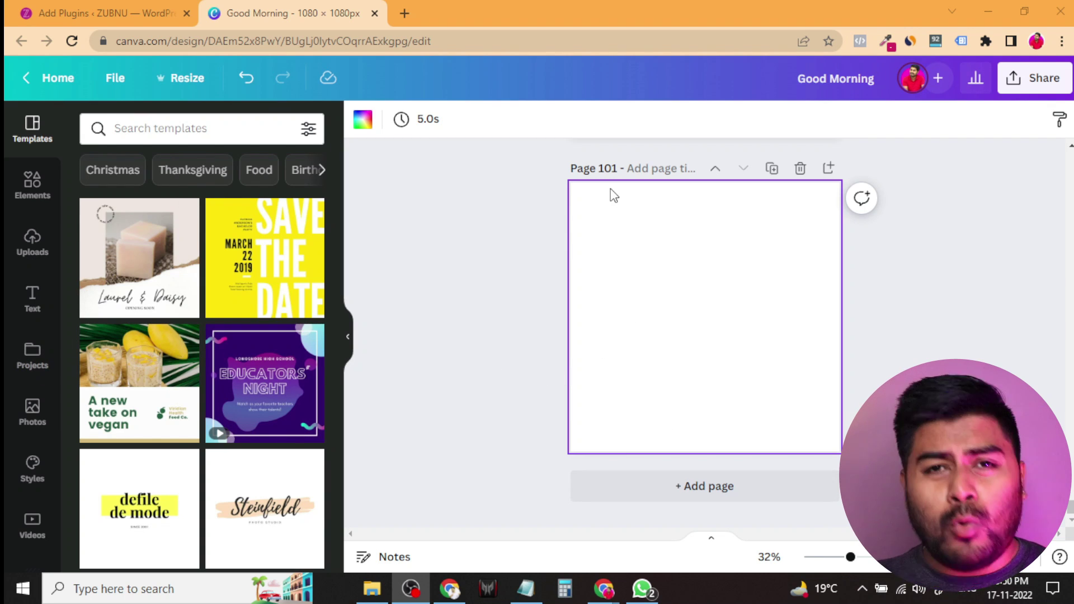
Open blank.page in a new browser tab and list greeting relationships from Girlfriend to Boyfriend through Students to Teachers, Salesman to Customers and to Neighbors.
click(405, 13)
text(blank.page)
key(Return)
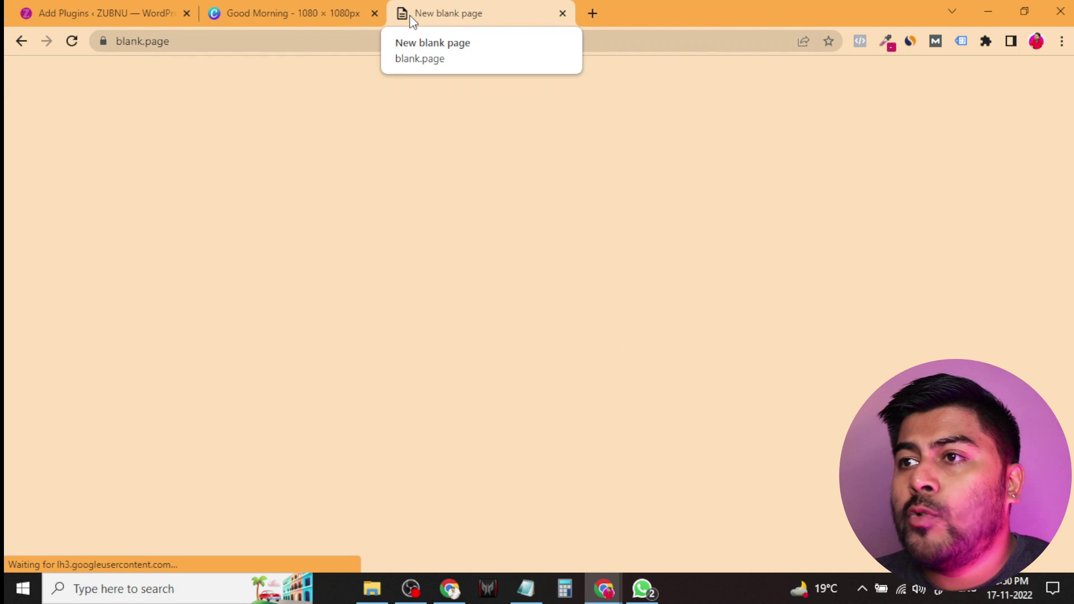
text(Girlfriend to Boyfriend Collogues to Collogues Friends to Friends Husband to wife Retired people to Friends Students to Teachers Teachers to Students Salesman to Customers to Neighbors)
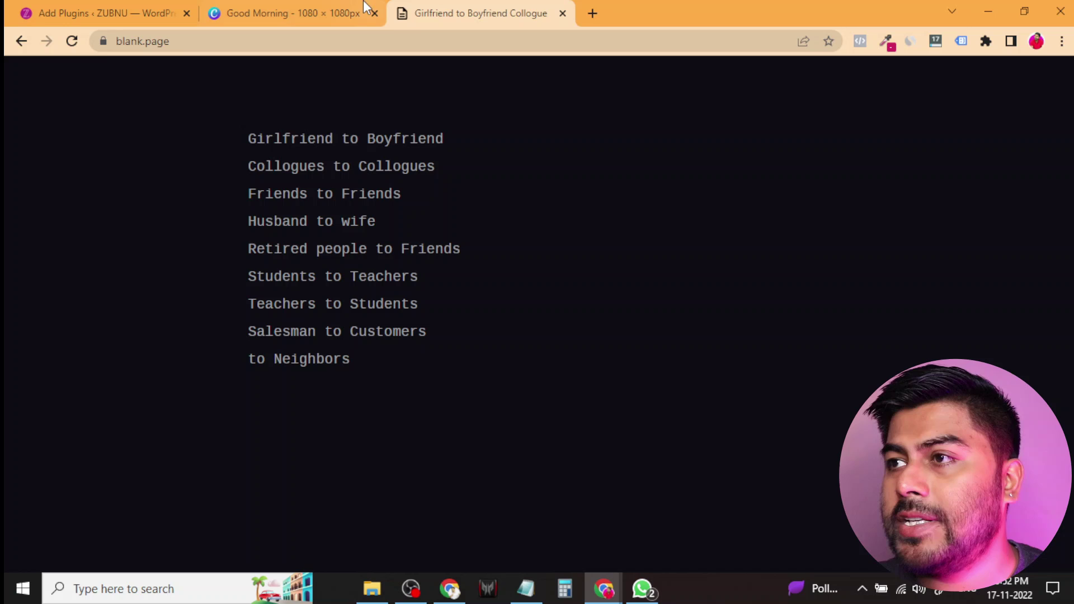
Switch back to the Canva Good Morning design and filter the photo library to free photos.
click(263, 13)
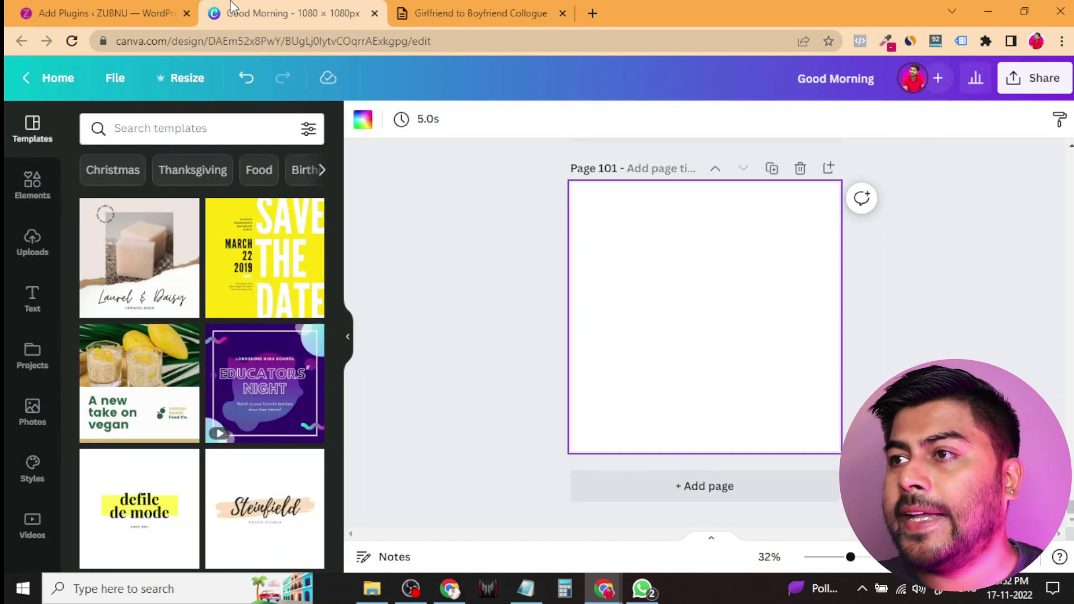
click(34, 411)
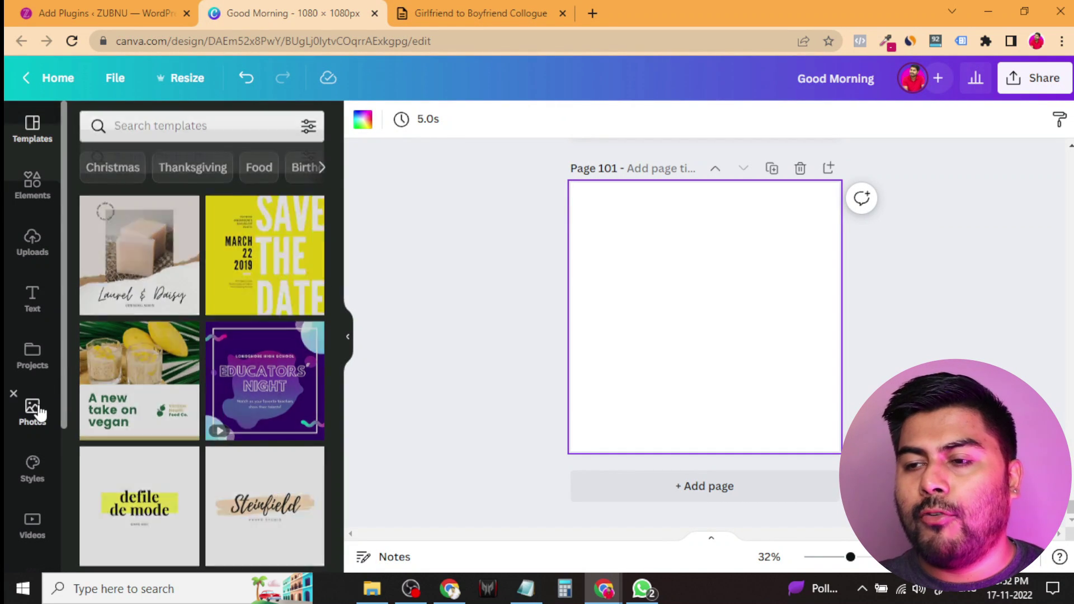
click(308, 128)
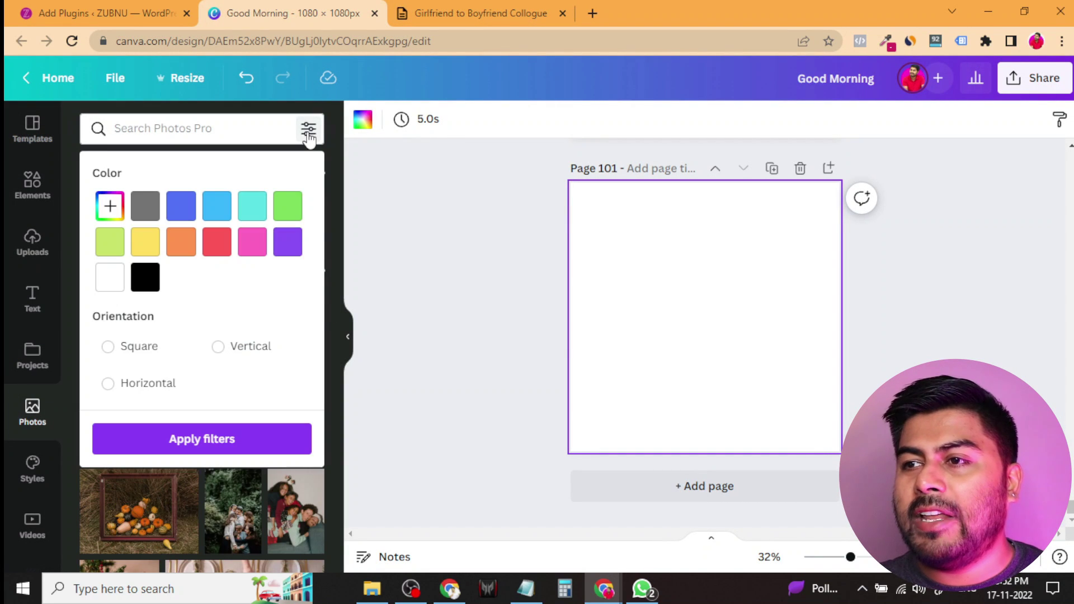
scroll(179, 313, down, 2)
click(115, 317)
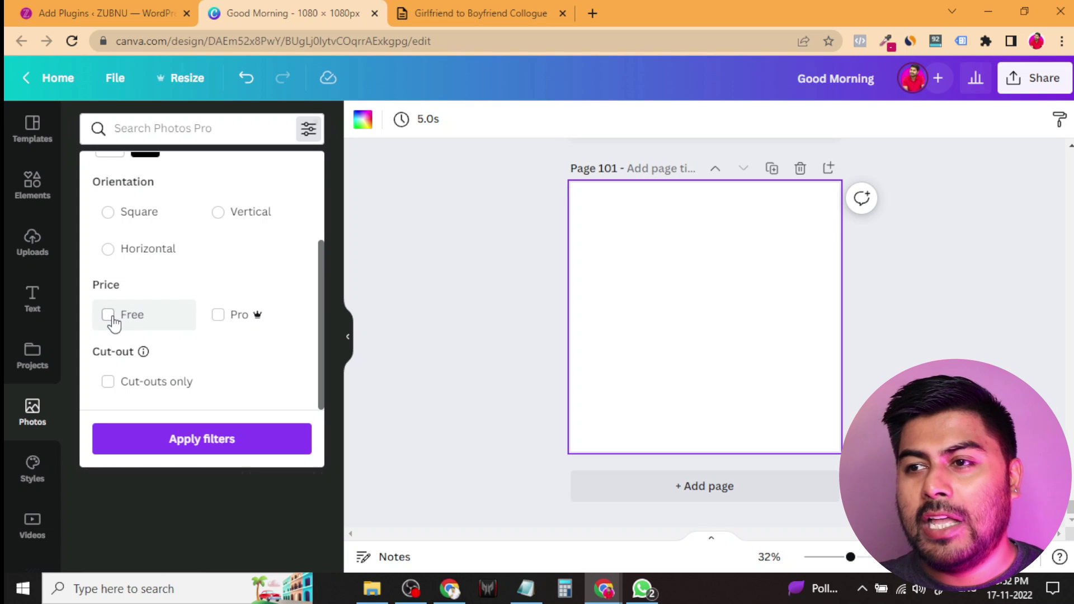
click(213, 438)
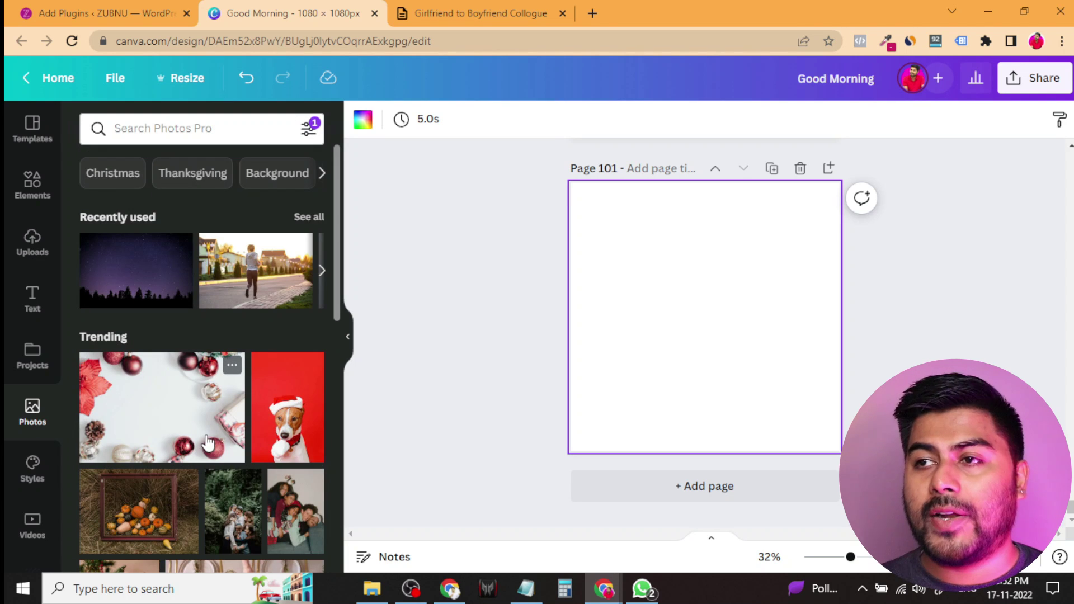
Search the photos for "girl" and fill page 101 with the photo of the woman walking on the beach.
click(201, 126)
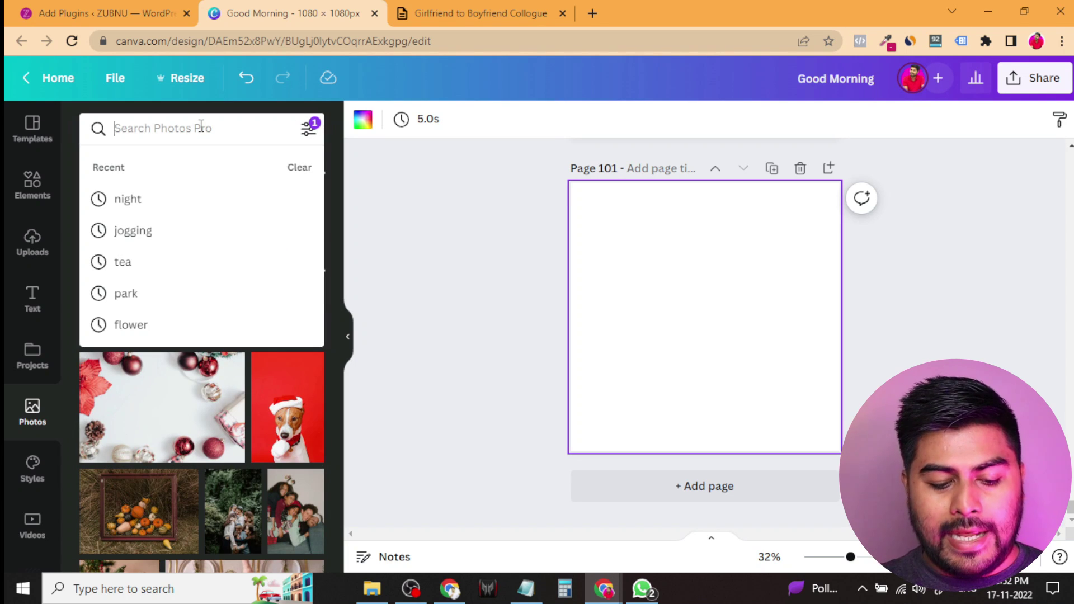
text(girl)
key(Return)
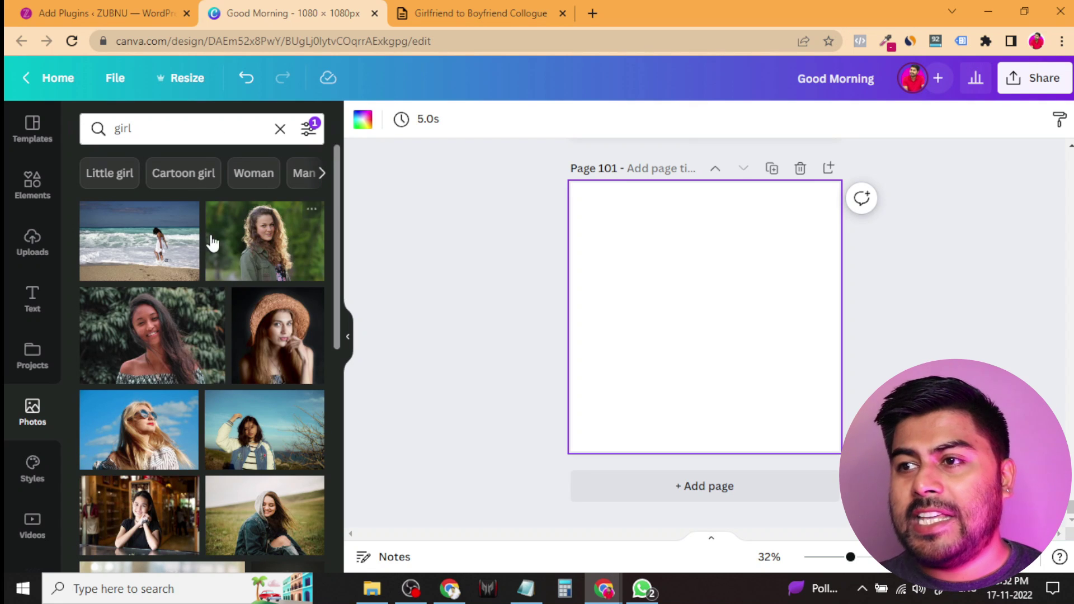
drag(151, 240, 576, 281)
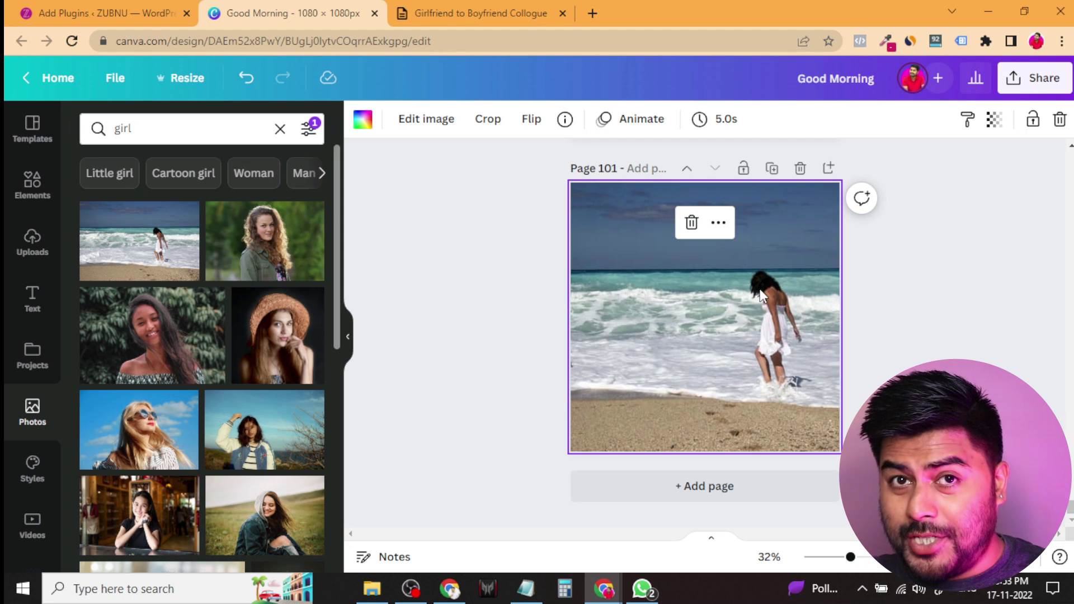
Add the glowing yellow Sparkle text style to page 101 and open its wording for editing.
click(32, 299)
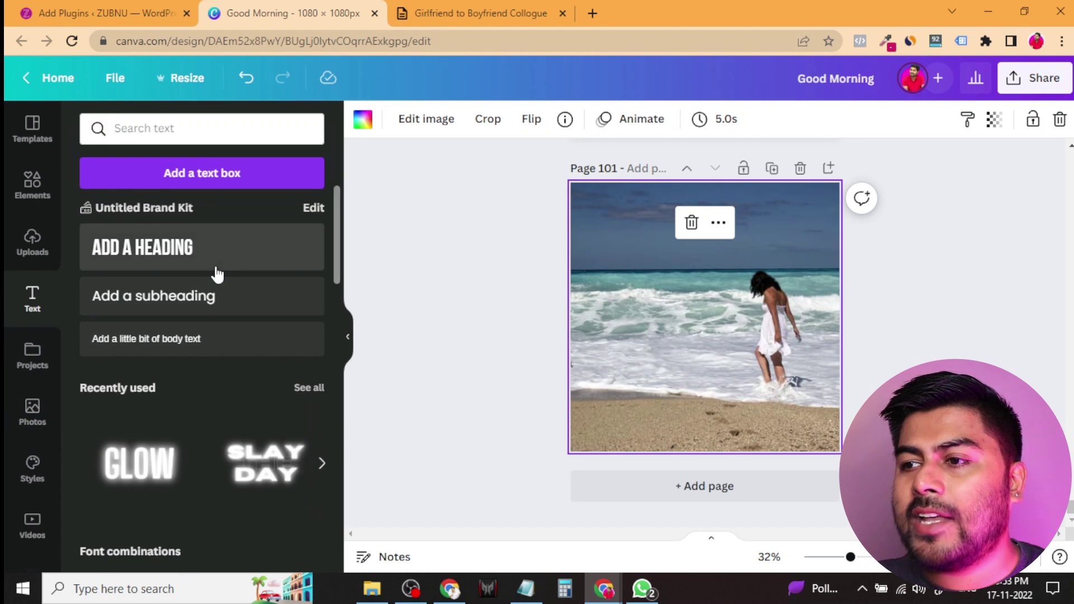
scroll(215, 283, down, 10)
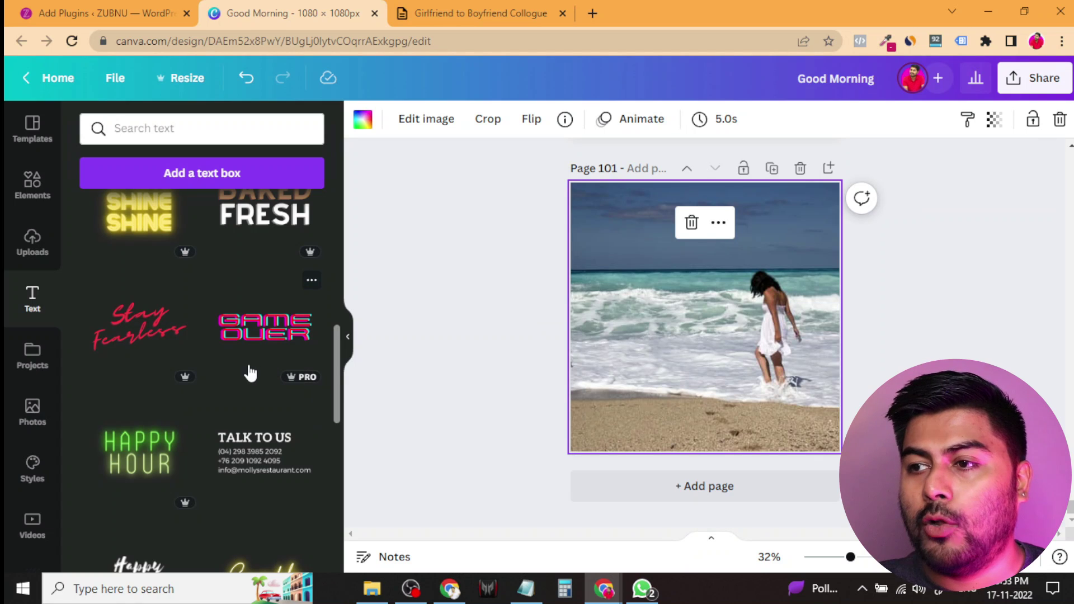
scroll(224, 381, down, 5)
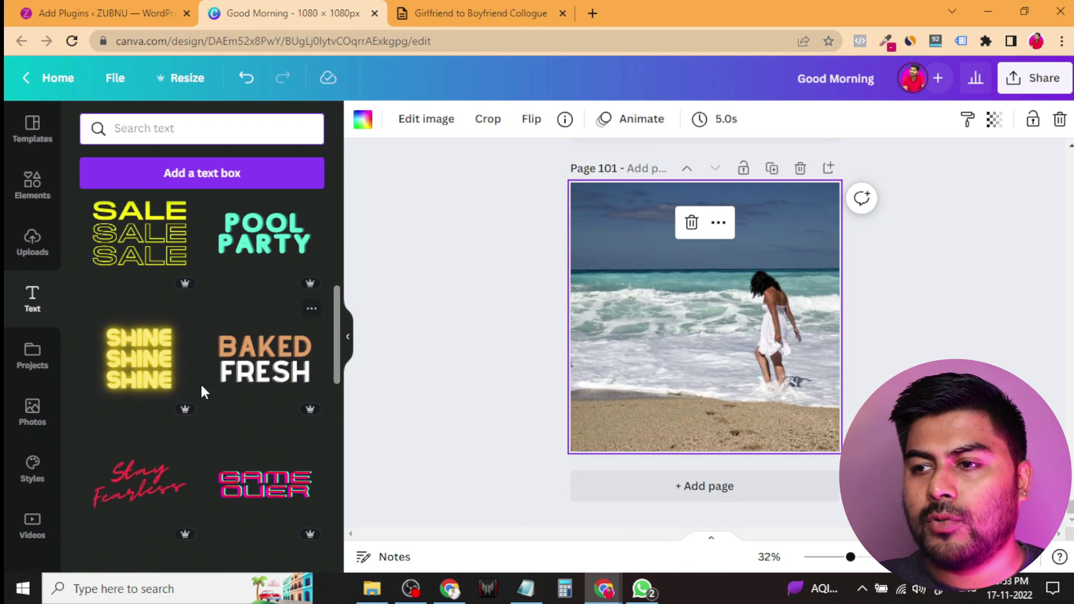
scroll(189, 412, down, 7)
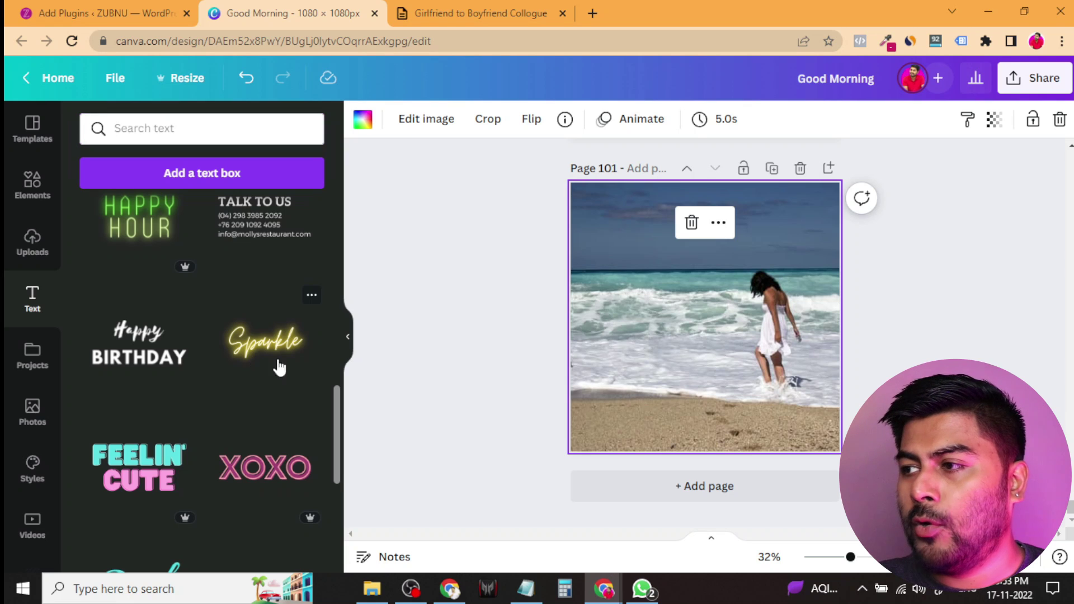
click(281, 367)
double_click(669, 344)
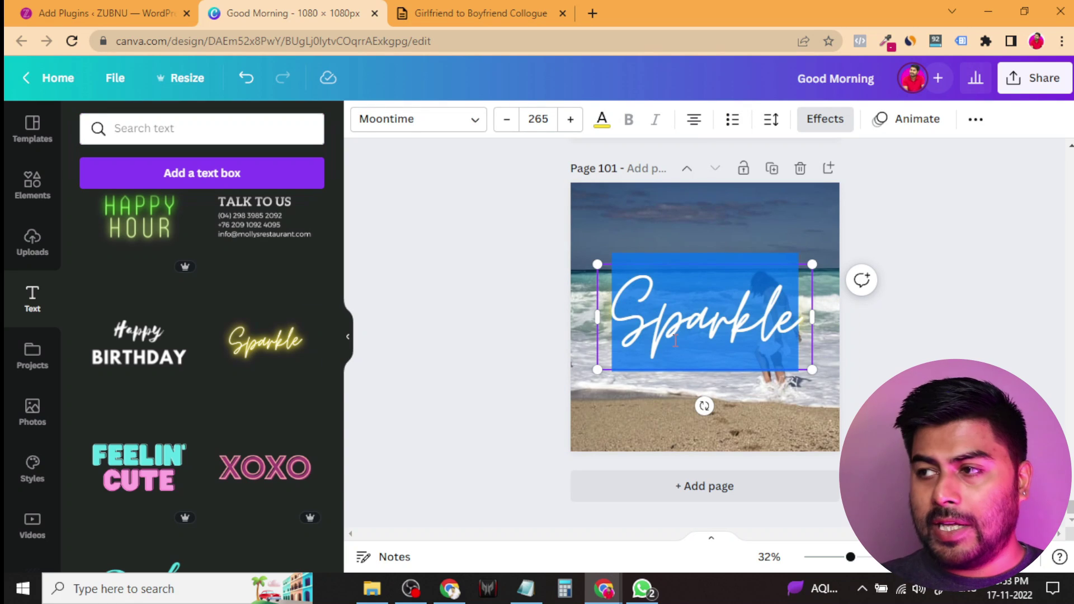
text(Goog)
key(BackSpace)
text(d)
key(Return)
text(M)
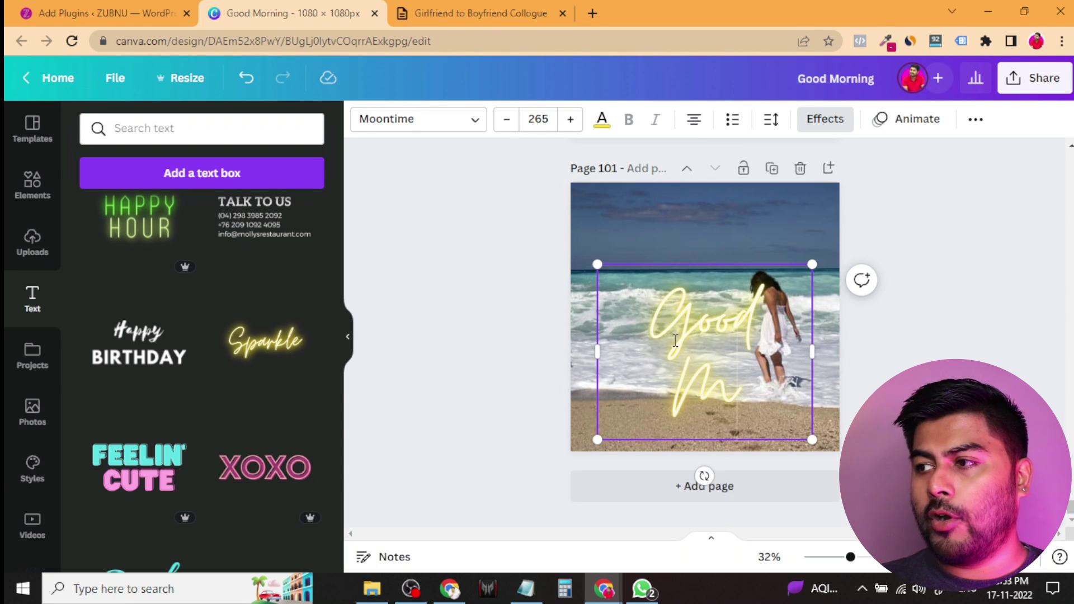
key(BackSpace)
text(Mo)
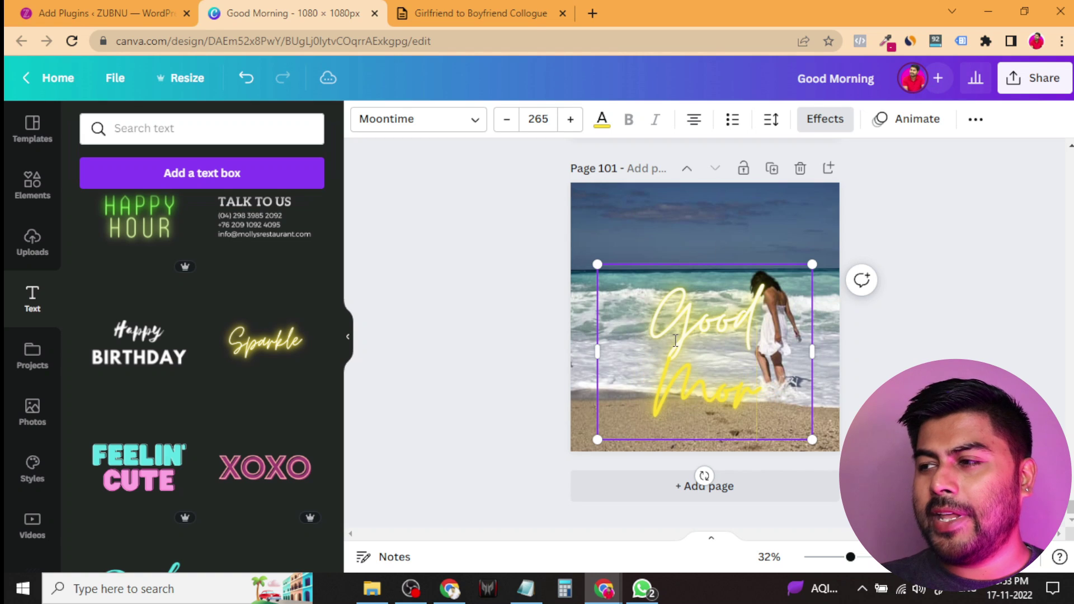
Replace the entire wording of the glowing text on page 101 with "Good Morning".
key(ctrl+a)
text(Goo)
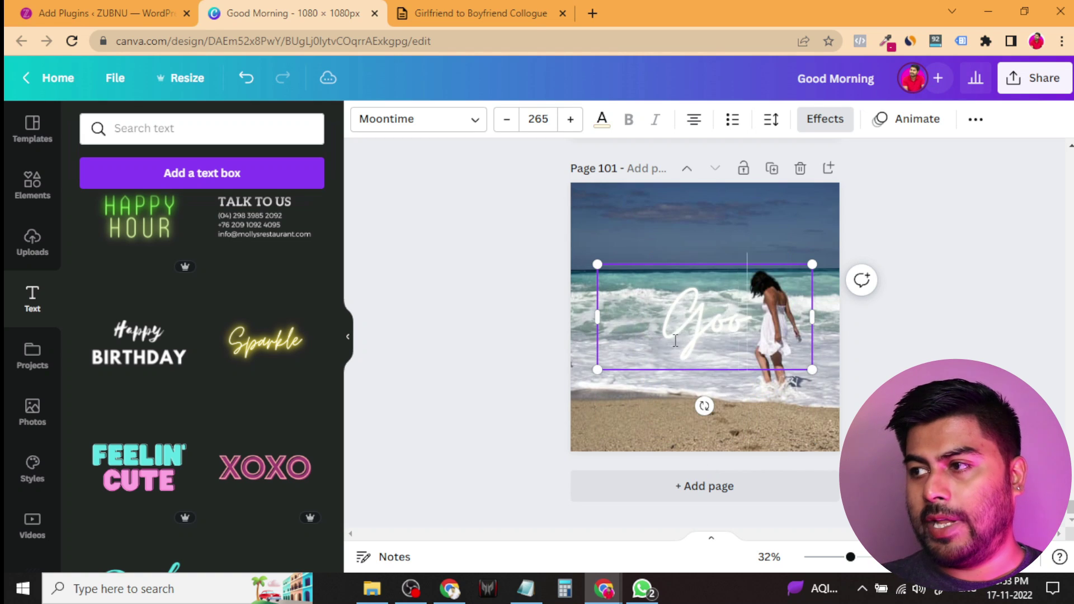
text(d Morning)
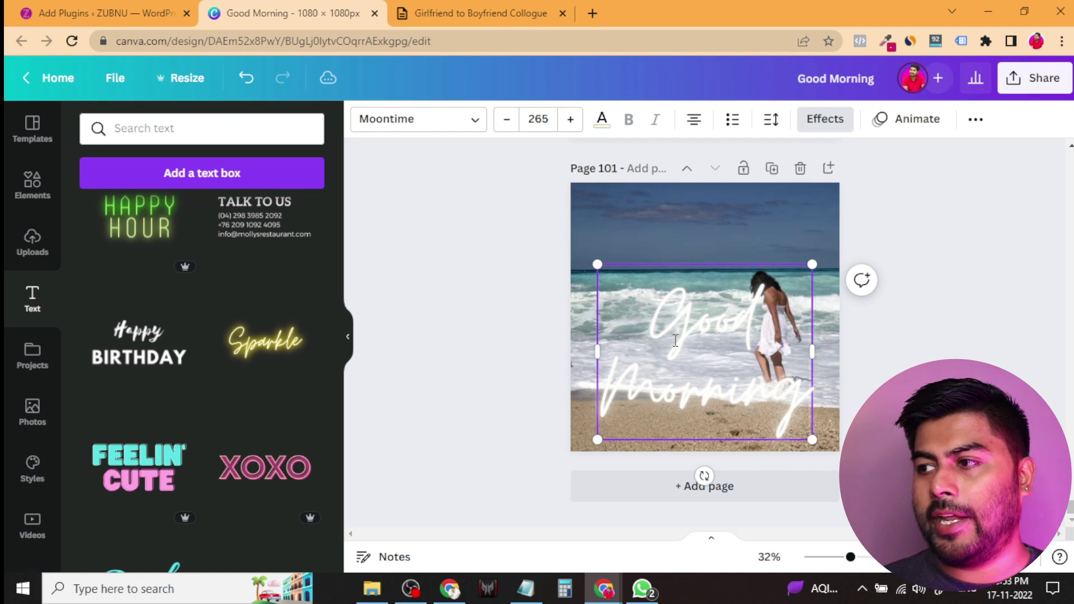
Recolor the whole Good Morning text bright turquoise from the document colors.
key(ctrl+a)
click(602, 120)
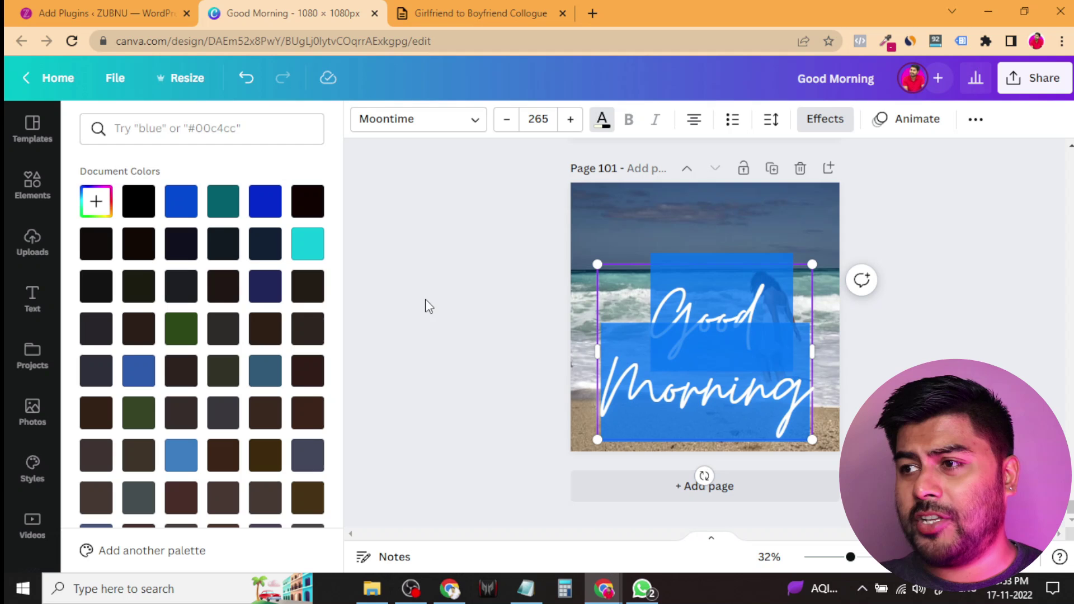
click(307, 244)
key(Escape)
key(Escape)
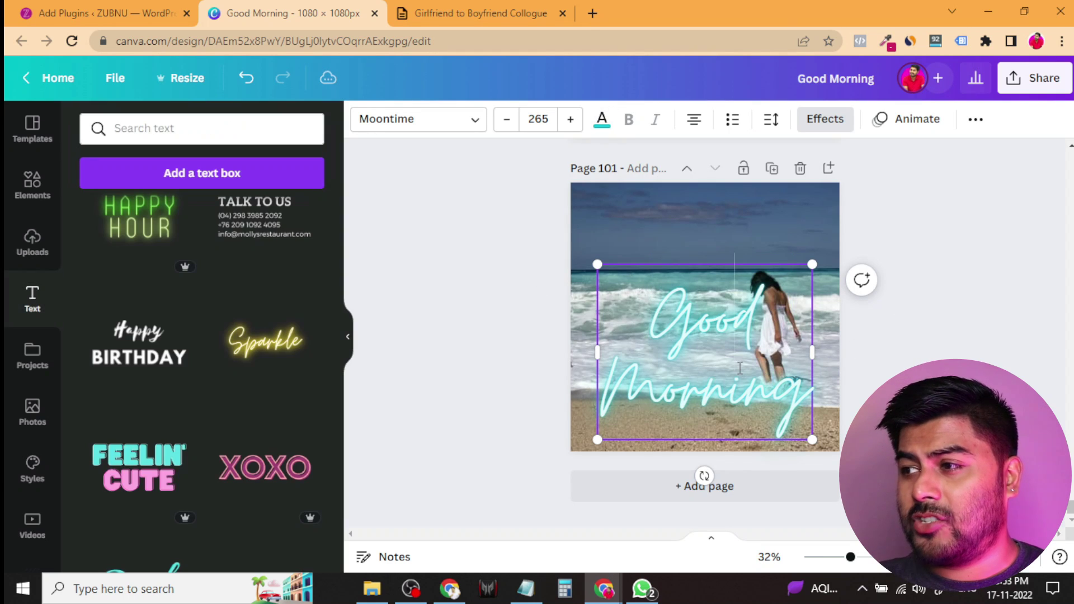
Shrink the Good Morning text to a font size of about 162 and place it in the photo's upper left over the sky.
drag(812, 440, 728, 371)
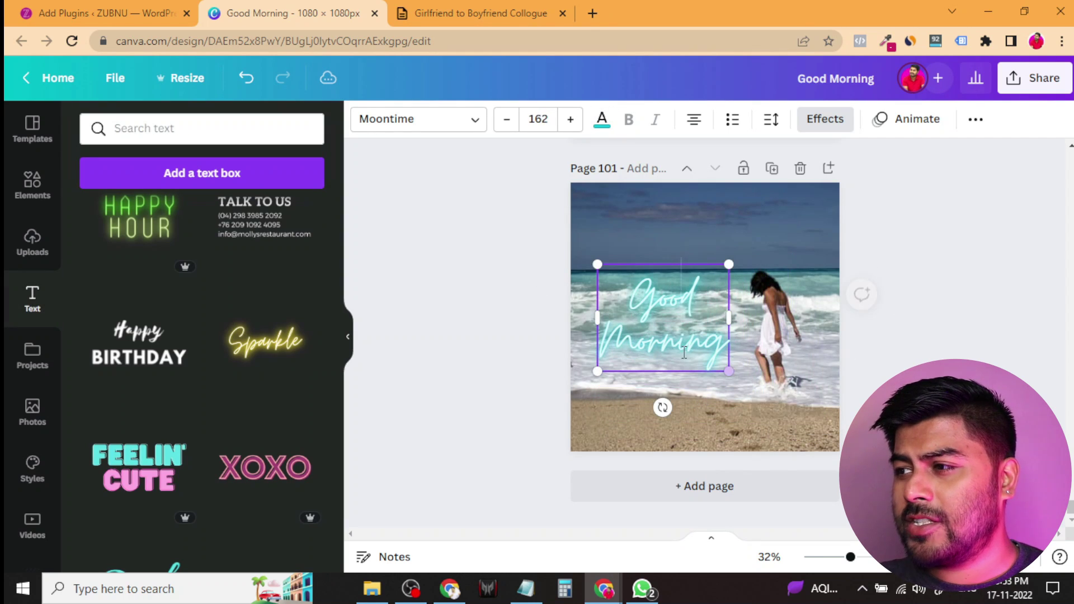
drag(654, 352, 650, 271)
click(519, 385)
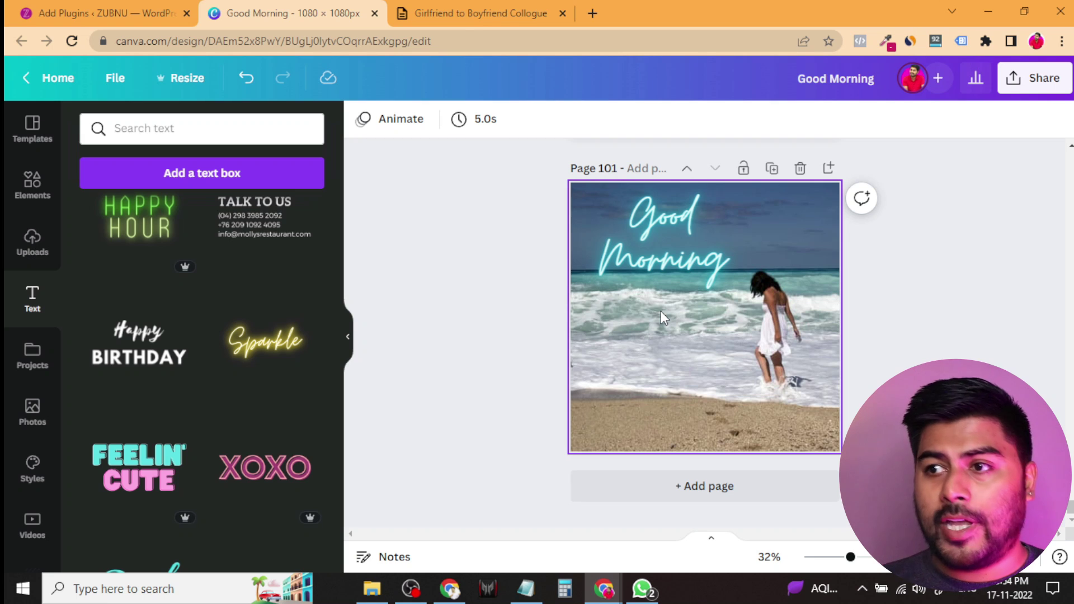
Check the Collogues to Collogues entry in the blank.page idea list and add a new page to the Canva design.
click(442, 4)
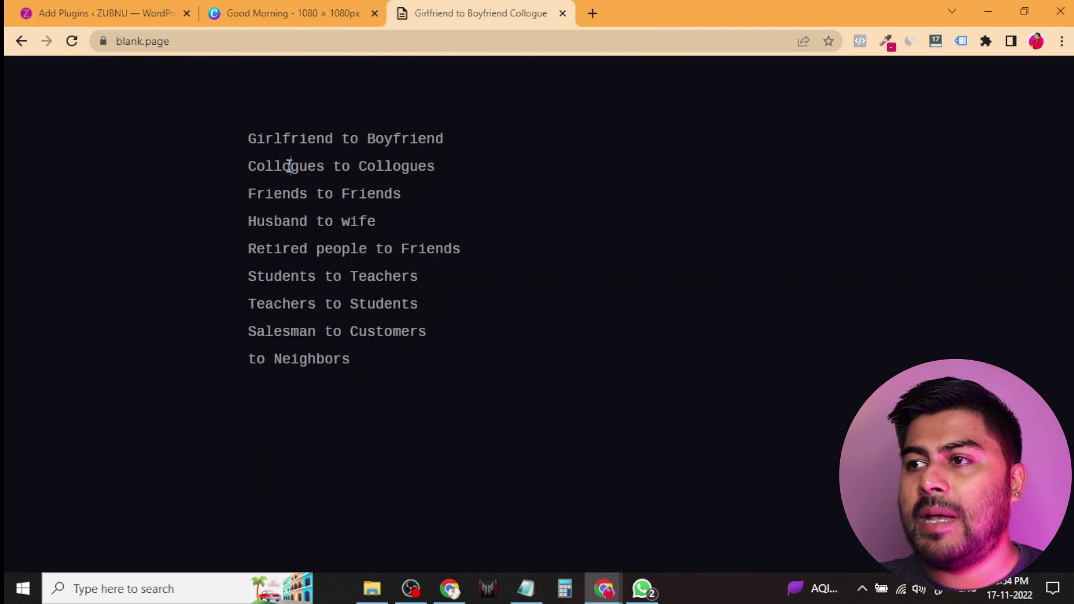
drag(290, 166, 401, 166)
click(302, 13)
click(656, 502)
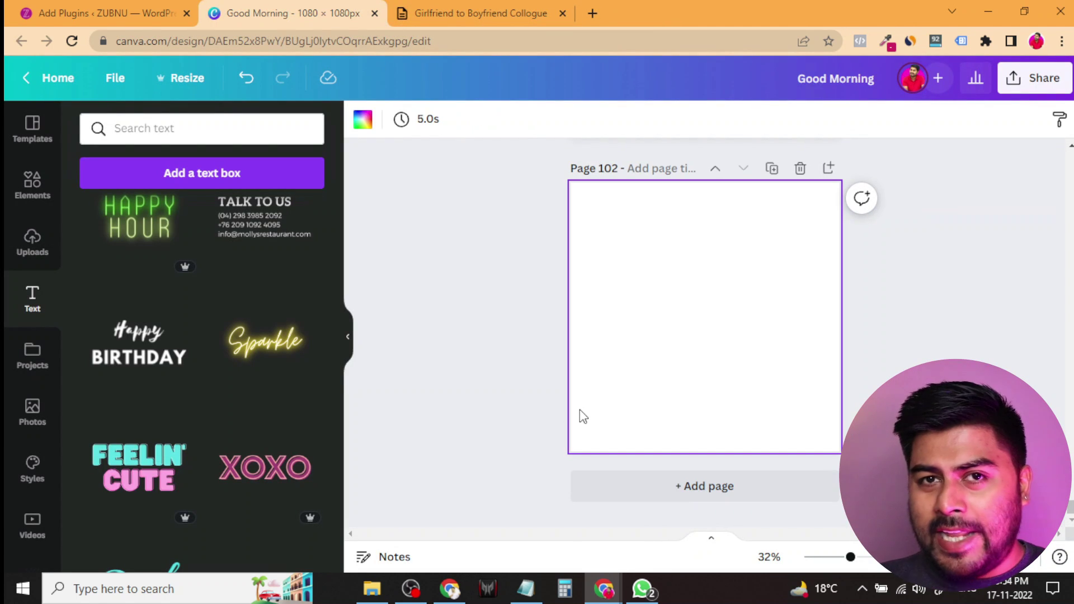
Search the photos for "office" and fill page 102 with the upward view of the glass skyscrapers.
click(45, 403)
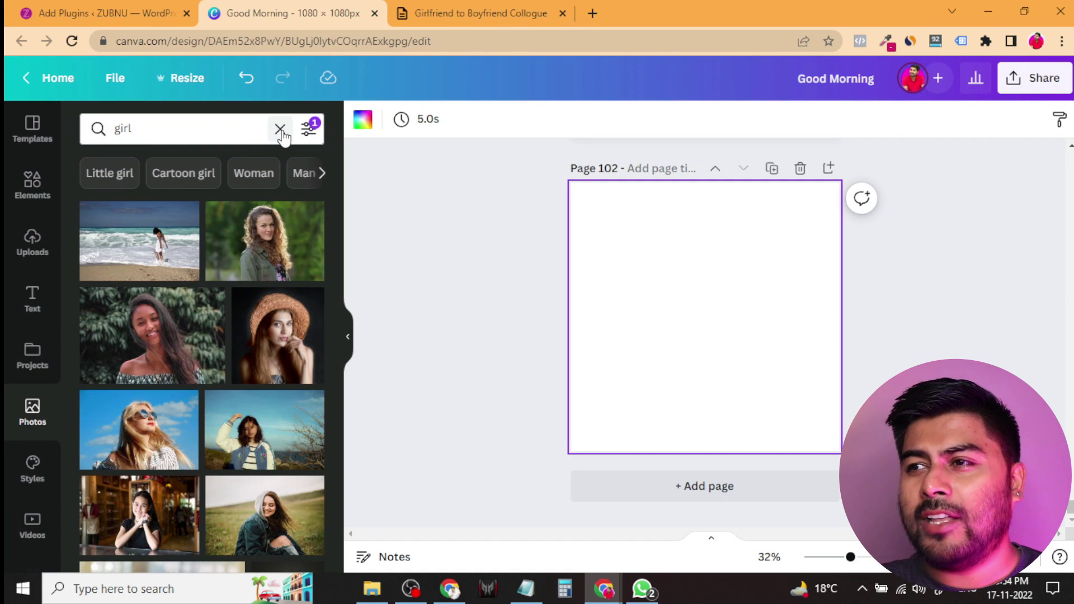
click(279, 129)
text(office)
key(Return)
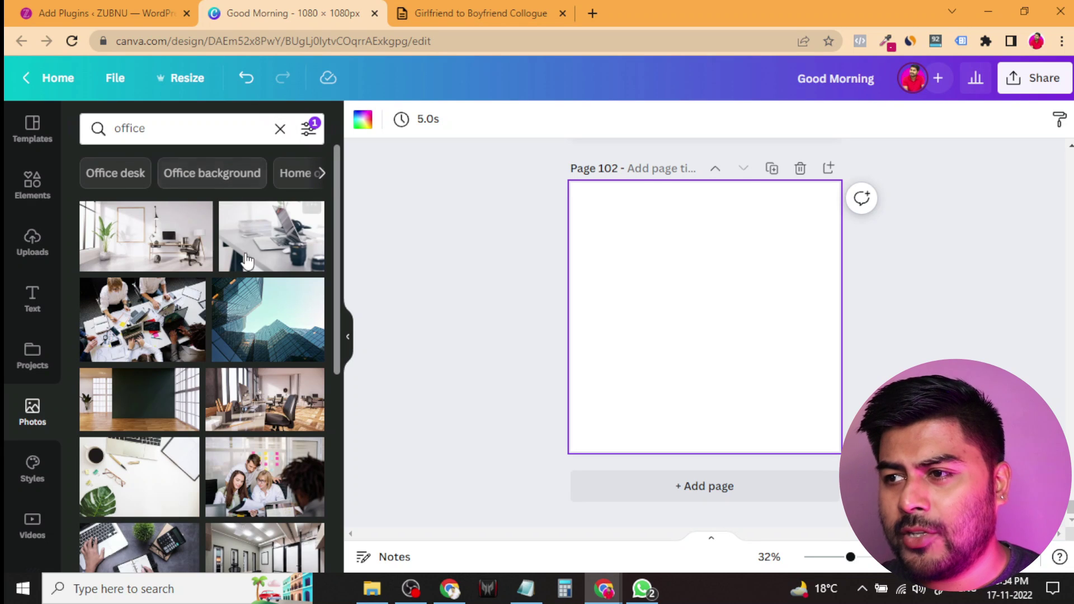
drag(269, 316, 586, 305)
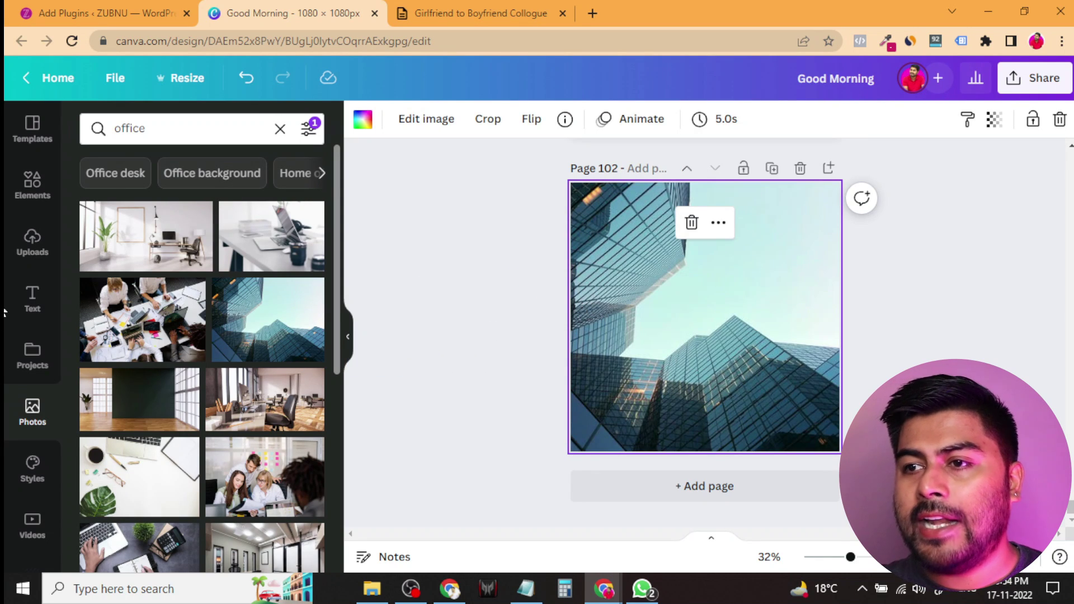
Add the green outlined HUSTLE text style to page 102 over the skyscraper photo.
click(32, 298)
scroll(235, 398, down, 3)
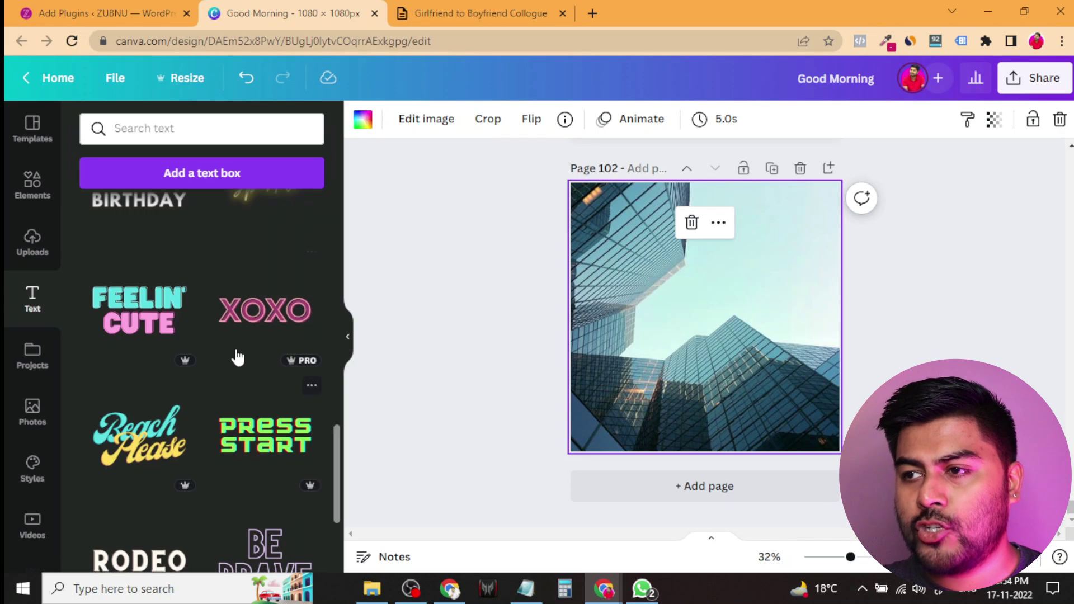
scroll(237, 356, down, 6)
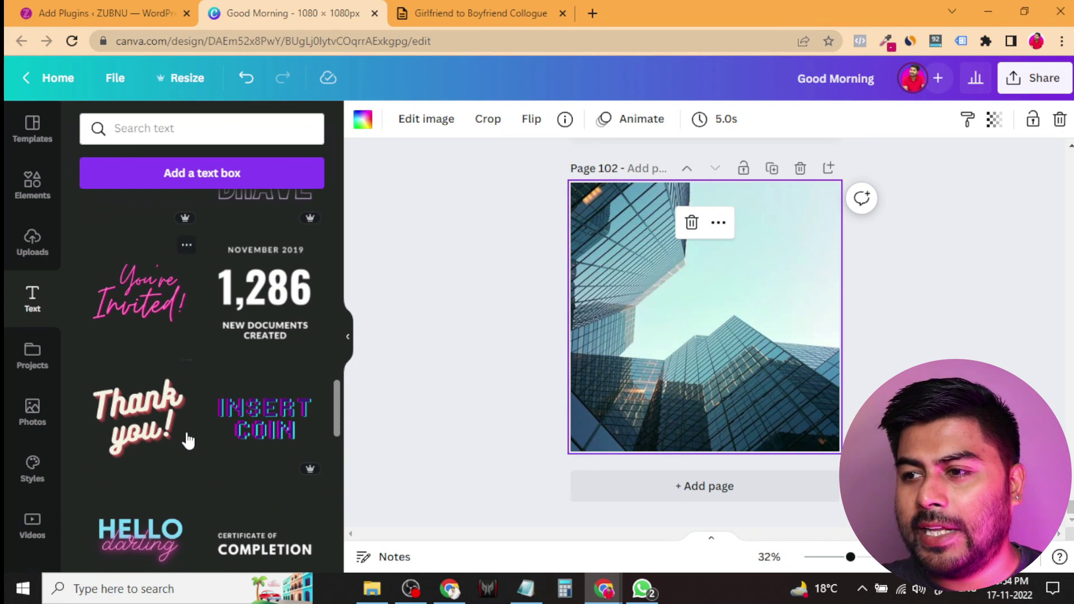
scroll(189, 441, down, 2)
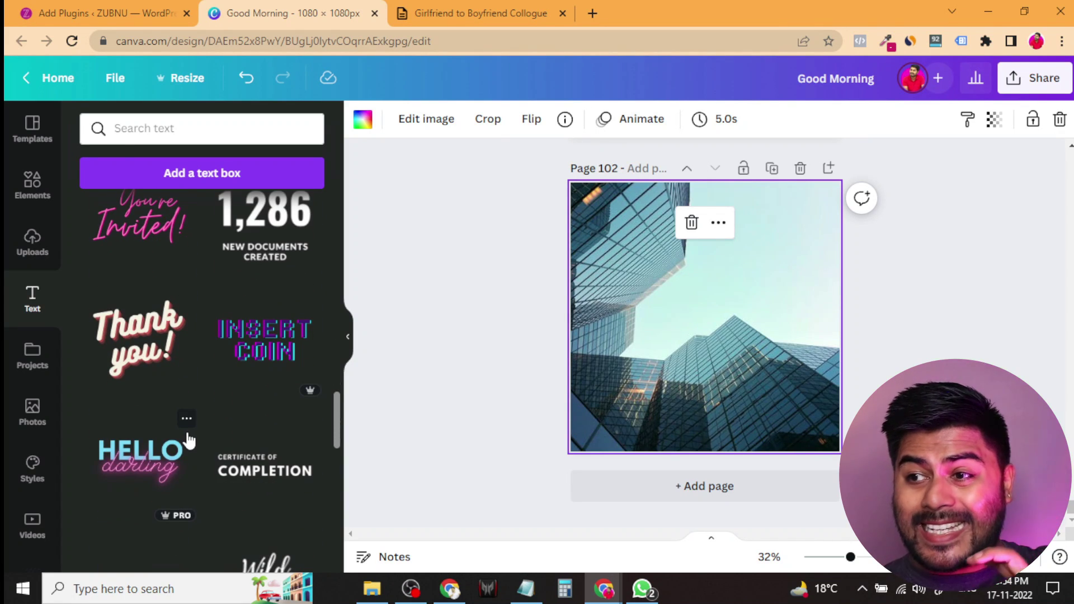
scroll(189, 442, down, 4)
scroll(188, 441, down, 8)
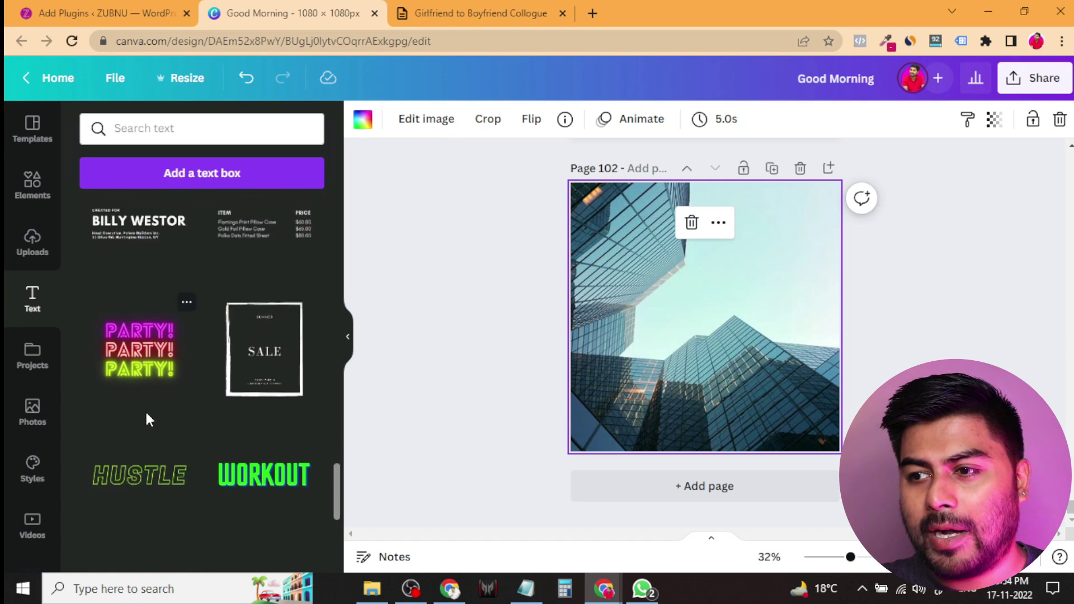
scroll(145, 410, down, 4)
click(143, 352)
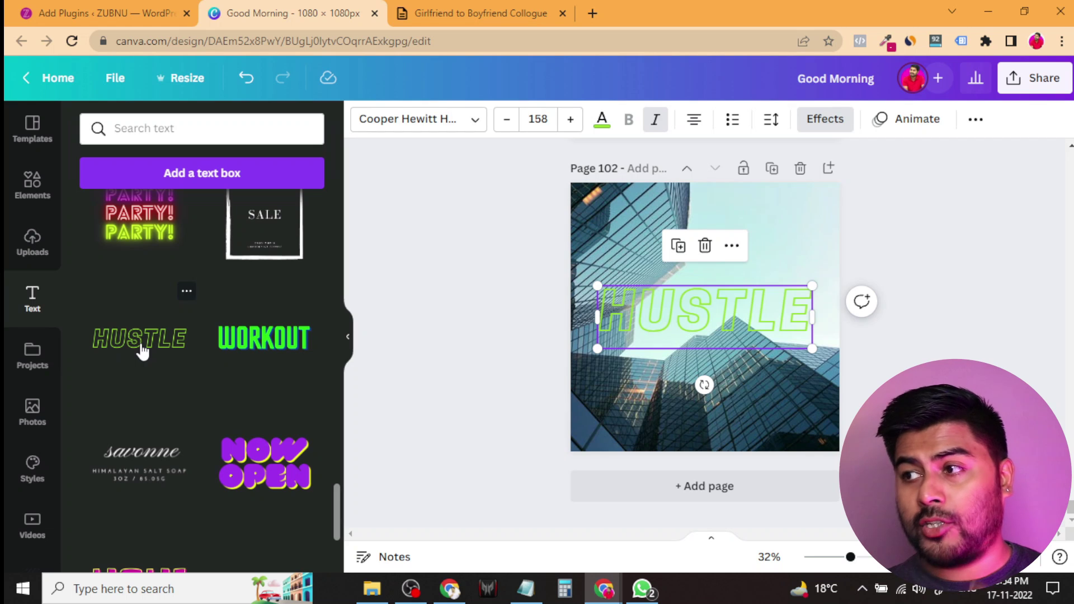
Replace the HUSTLE text on page 102 with GOOD MORNING on two lines.
double_click(665, 311)
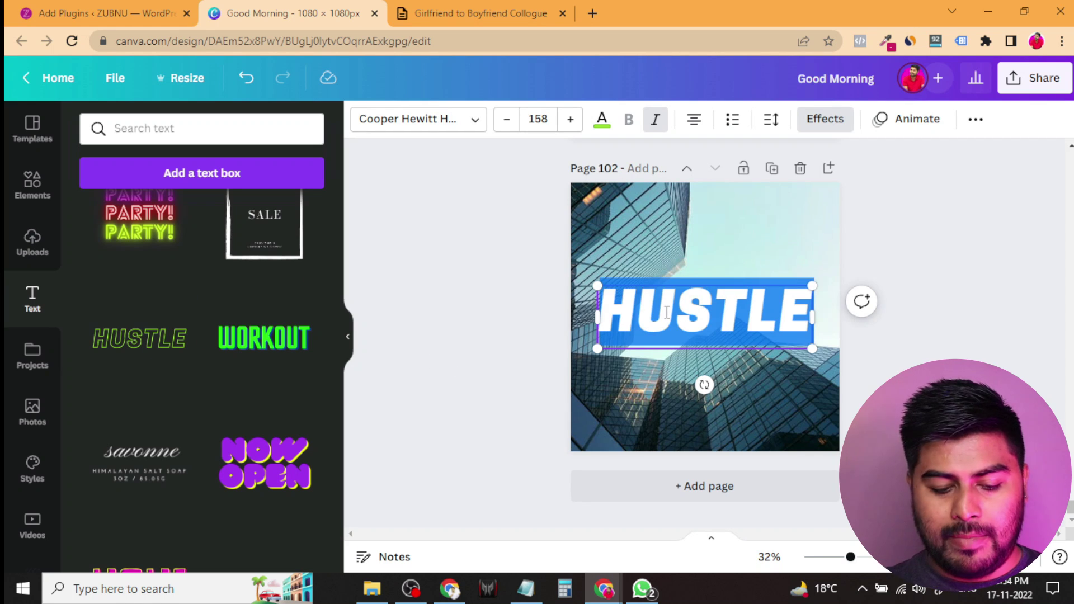
text(GOOD)
key(Return)
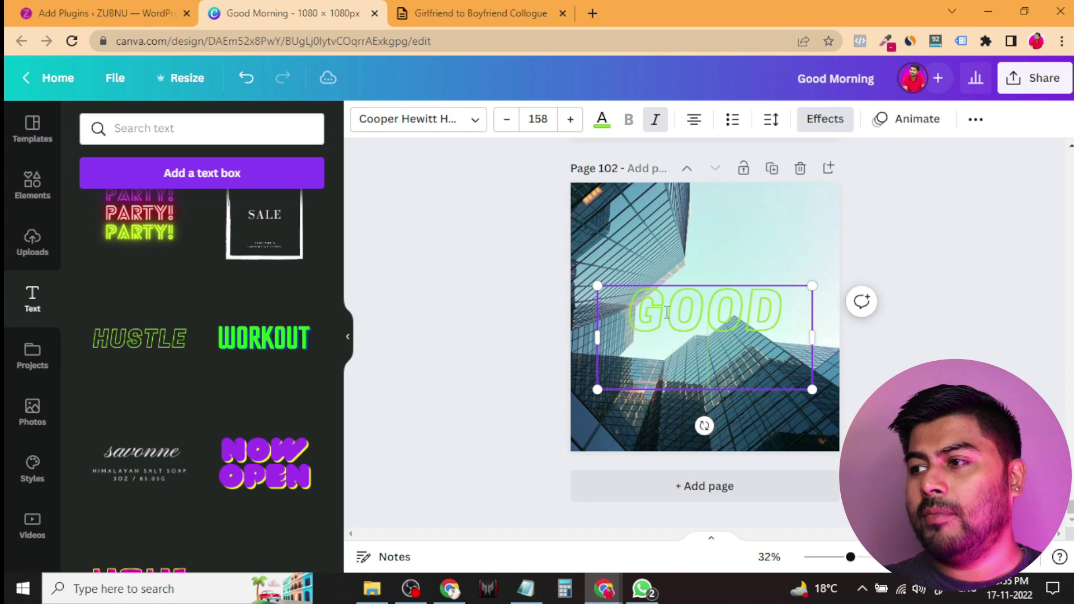
text(MORNING)
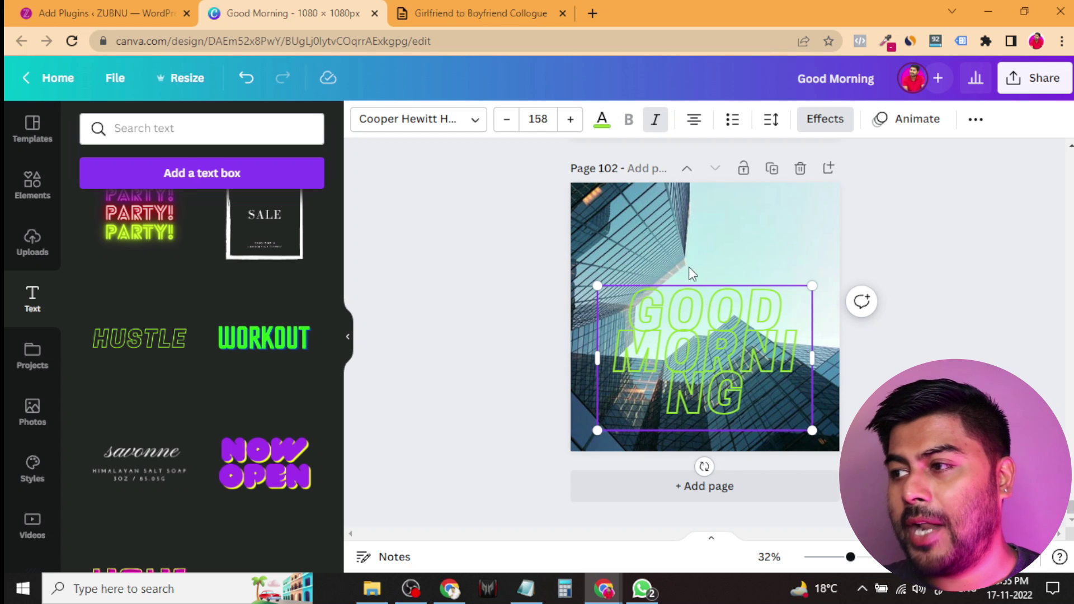
Shrink the GOOD MORNING text to a font size of about 106, widen its box to fit MORNING on one line, and place it over the sky.
drag(740, 345, 762, 275)
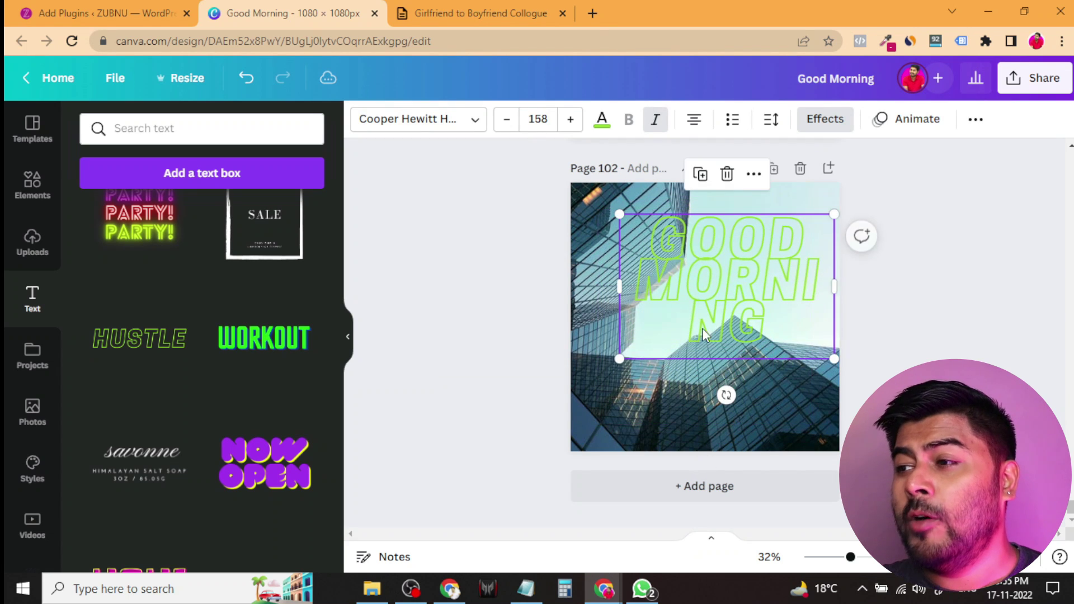
drag(617, 359, 686, 313)
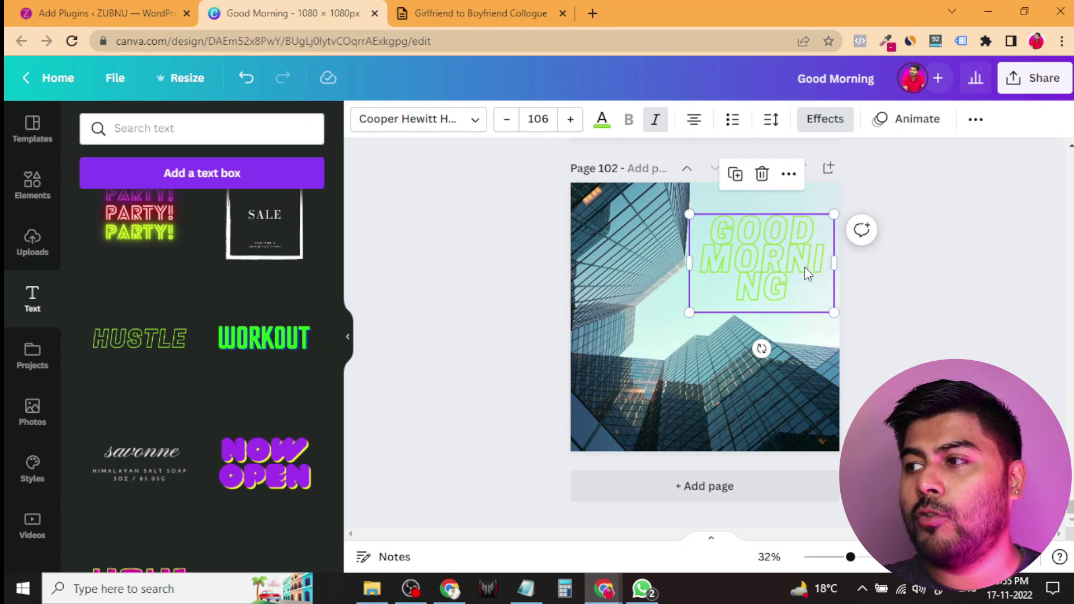
drag(690, 262, 643, 263)
drag(722, 247, 727, 272)
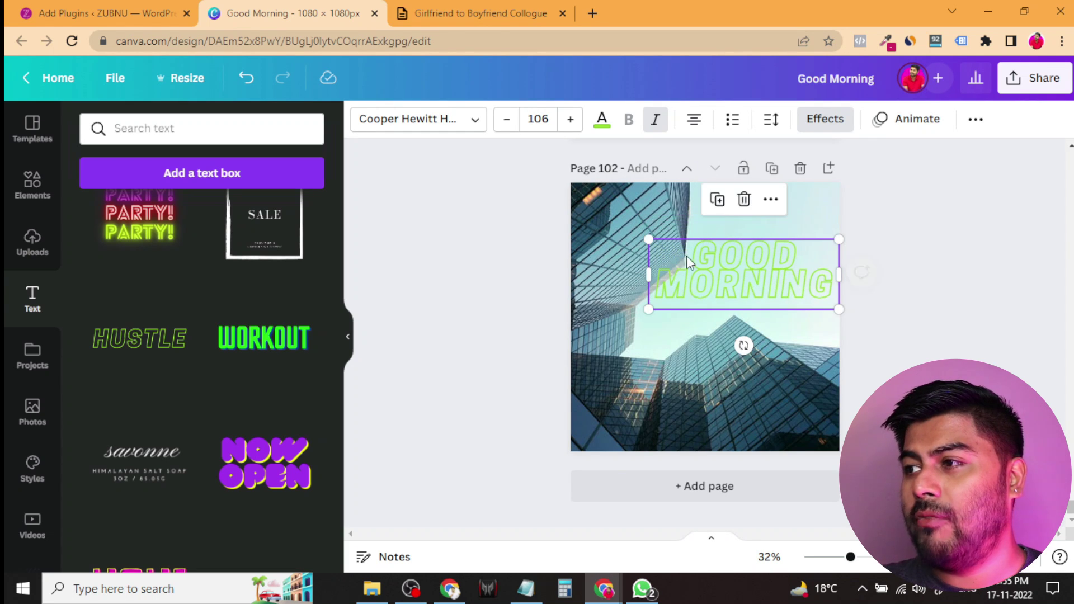
Recolor the GOOD MORNING outline text medium blue and shrink it to a font size of about 89.
click(608, 126)
click(310, 245)
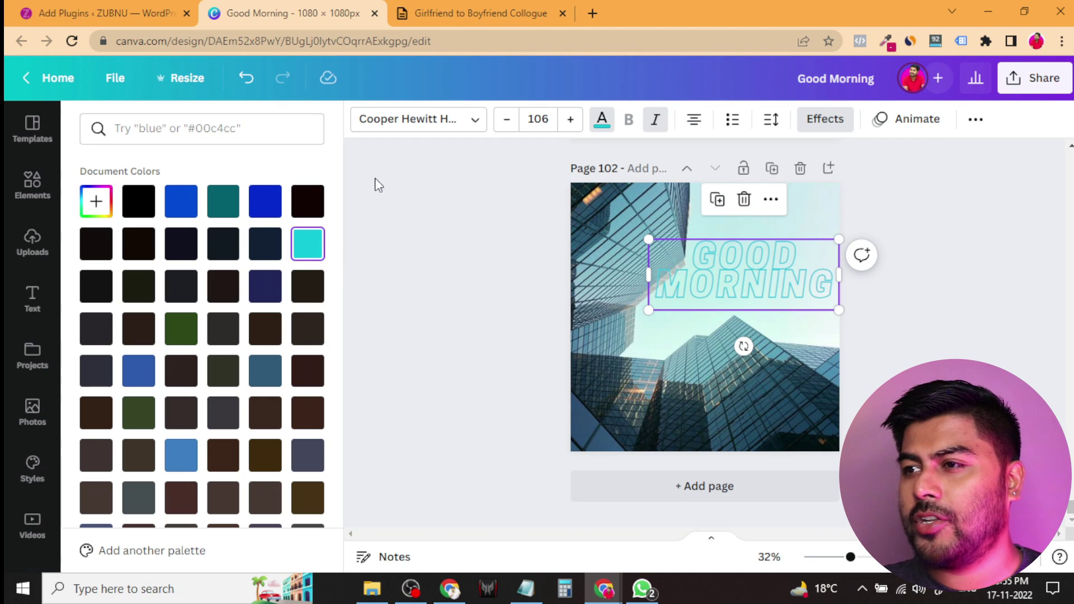
click(181, 455)
scroll(252, 392, down, 4)
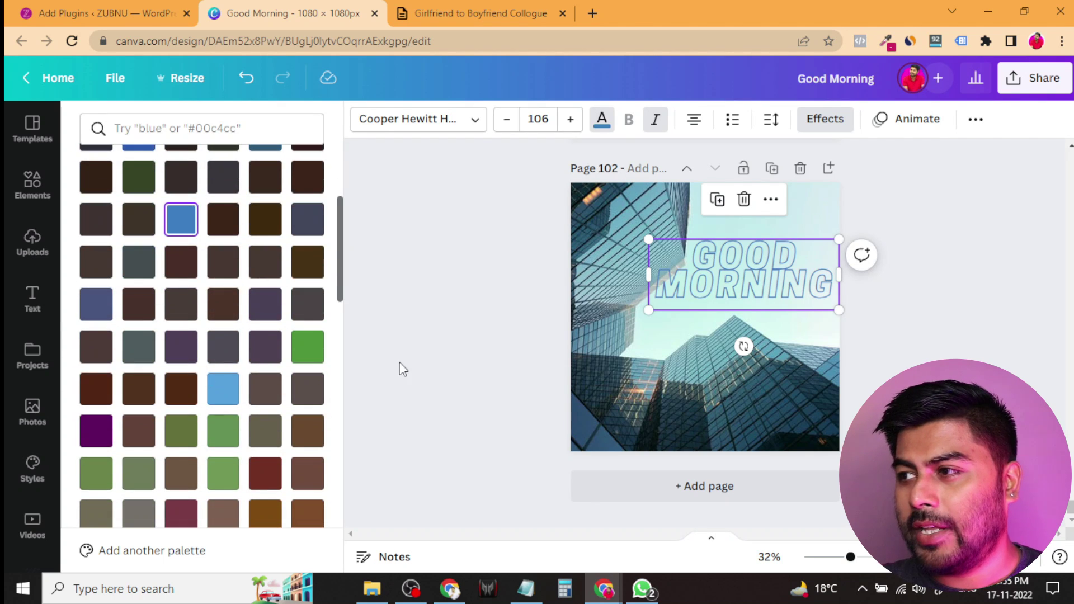
drag(649, 237, 681, 250)
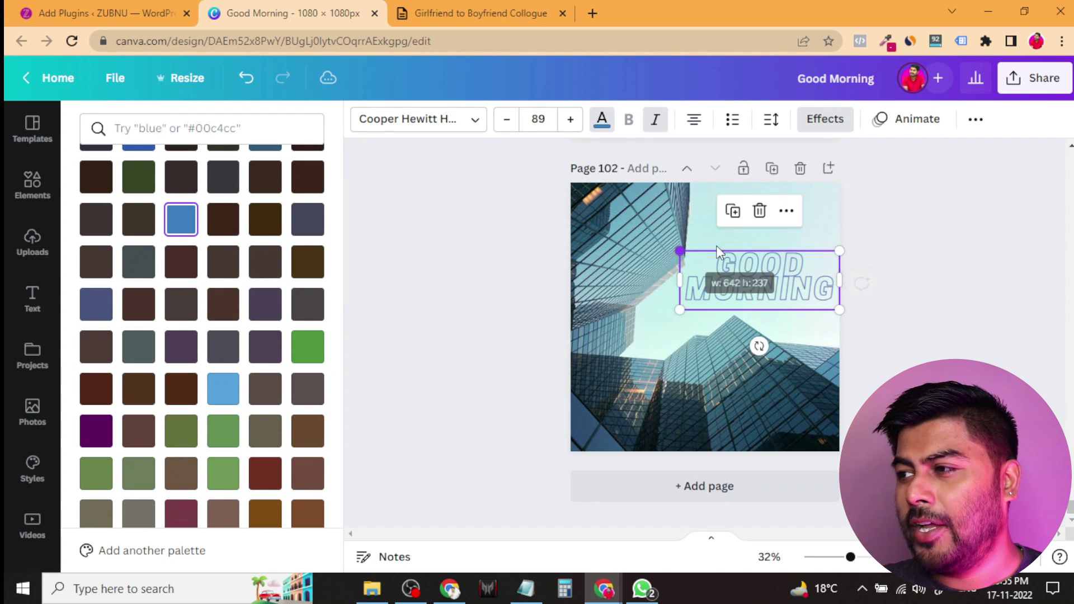
click(931, 230)
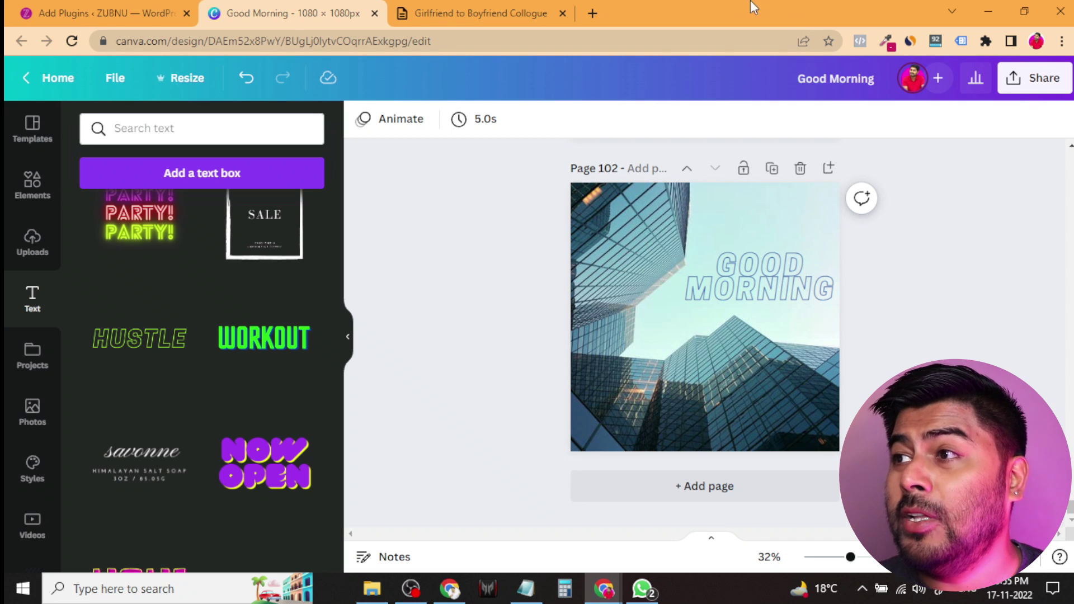
click(501, 12)
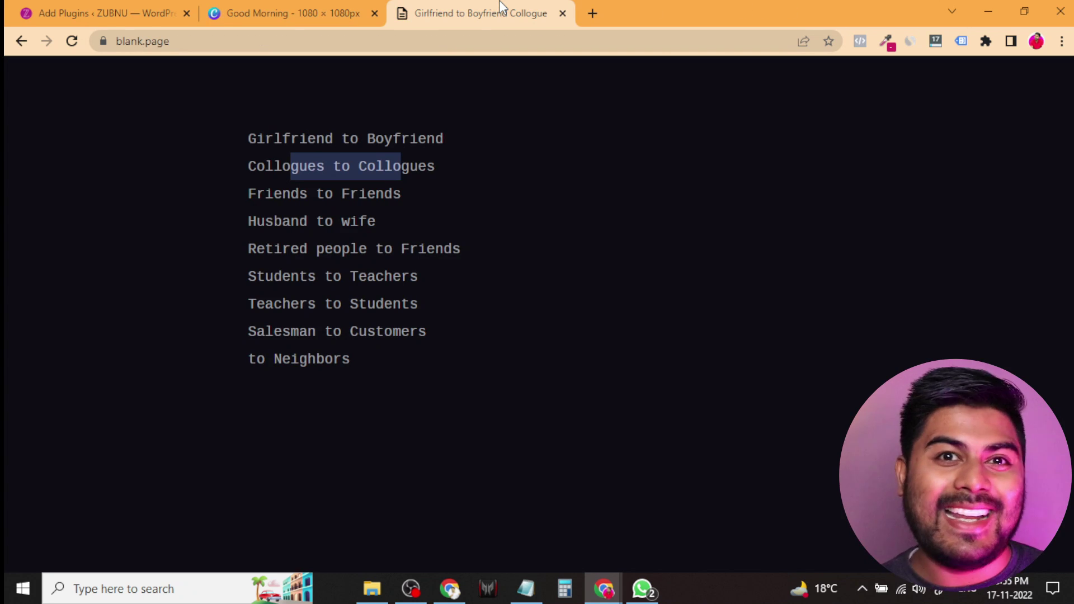
click(285, 10)
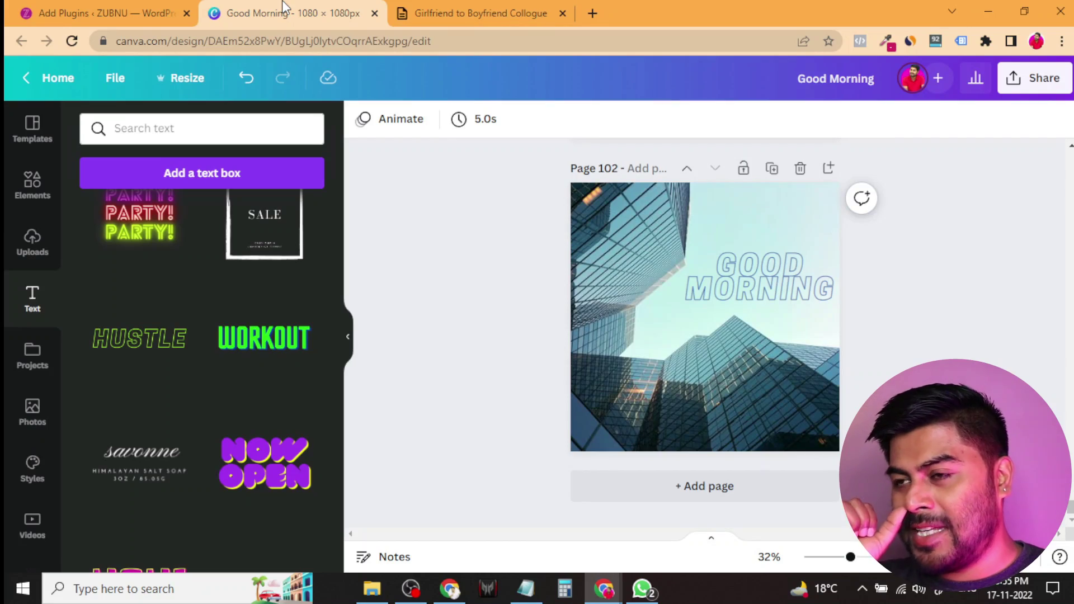
scroll(511, 297, up, 5)
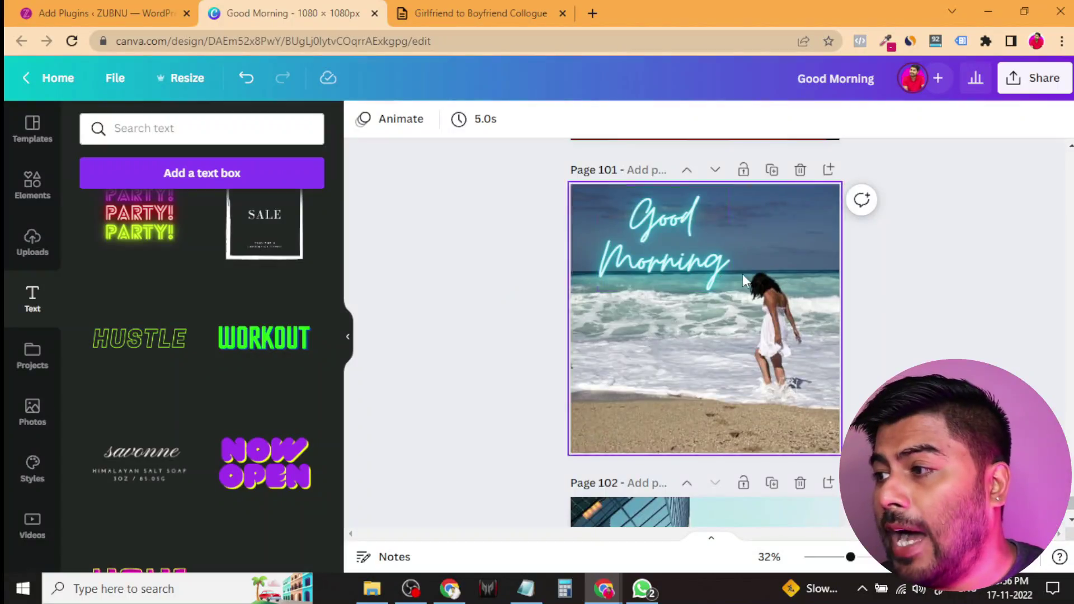
scroll(907, 312, down, 5)
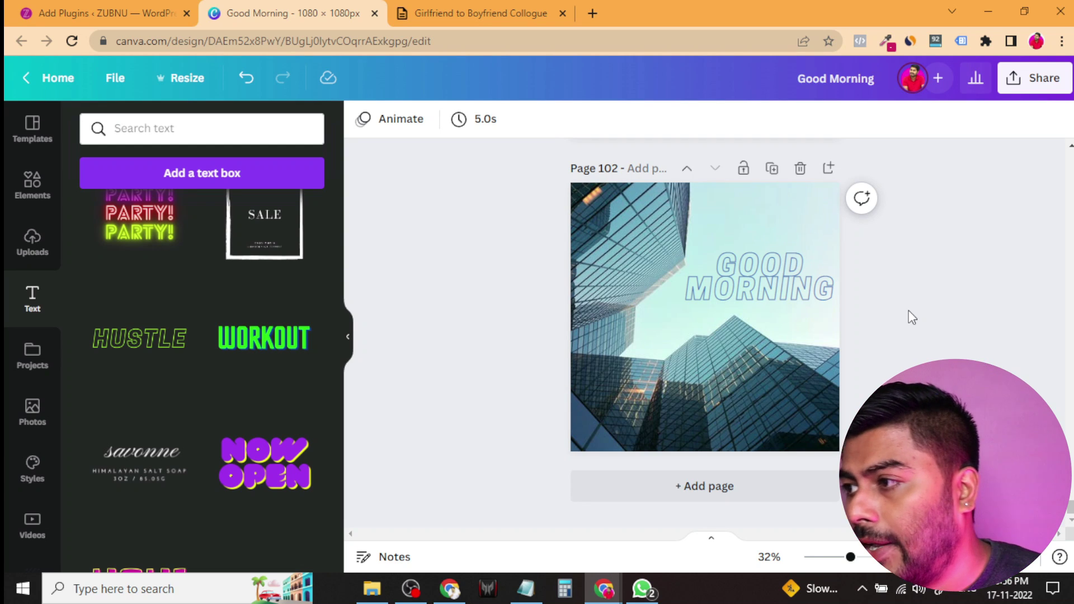
Highlight the Friends to Friends entry in the blank.page idea list and add a new page to the Canva design.
key(ctrl+Tab)
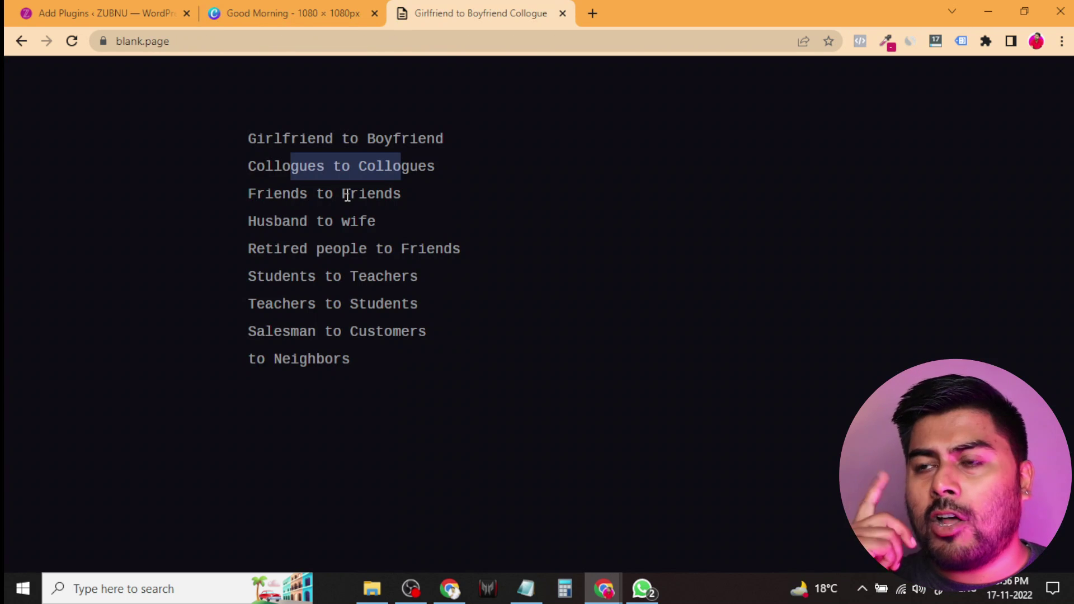
drag(402, 195, 282, 194)
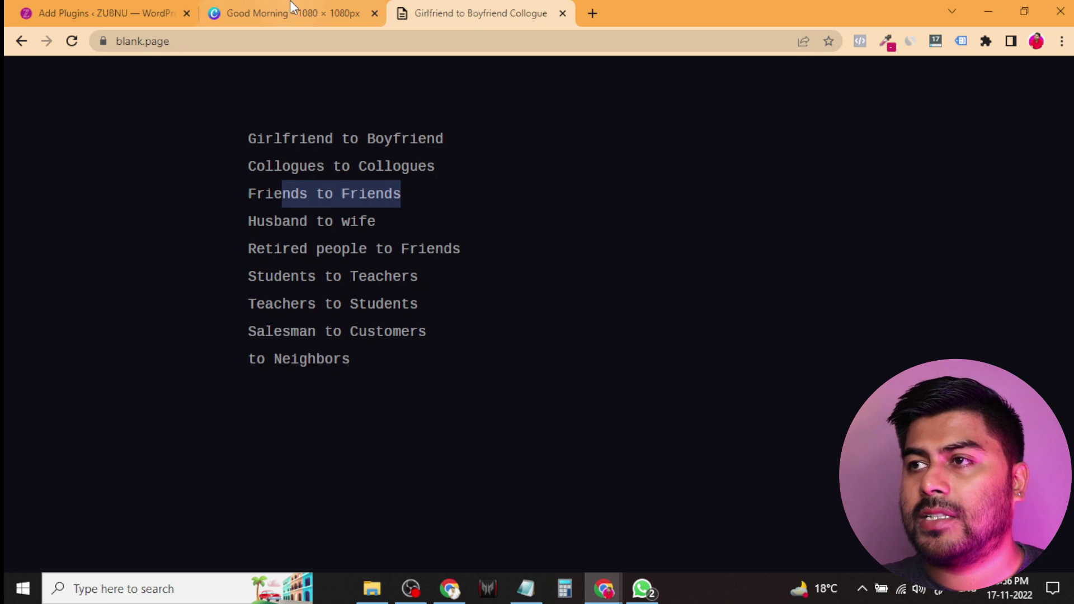
click(288, 13)
click(687, 484)
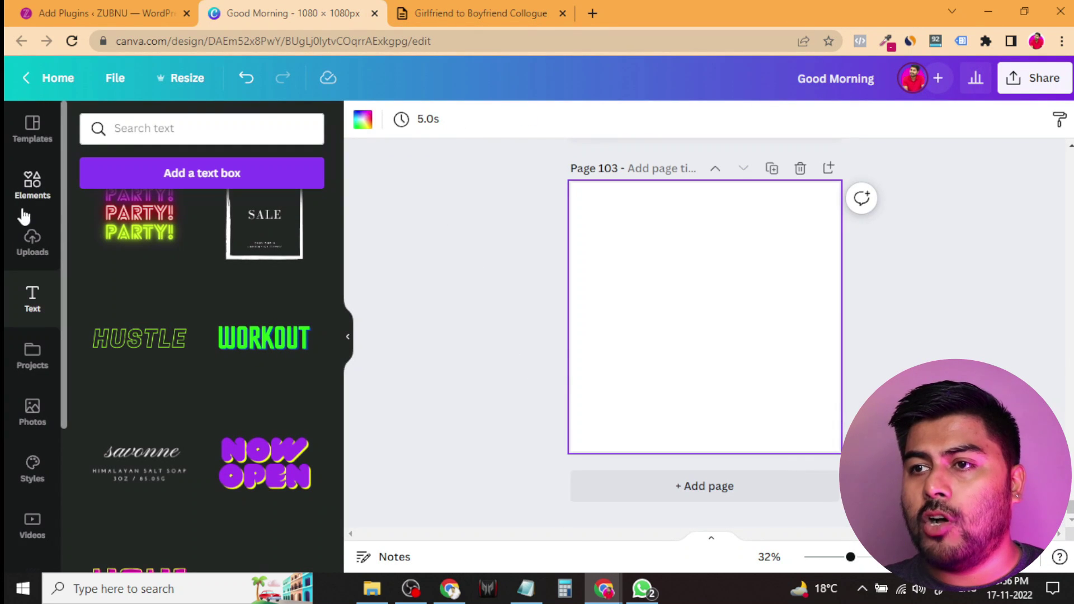
Search the photos for "funny" and fill page 103 with the brown horse baring its teeth.
click(33, 411)
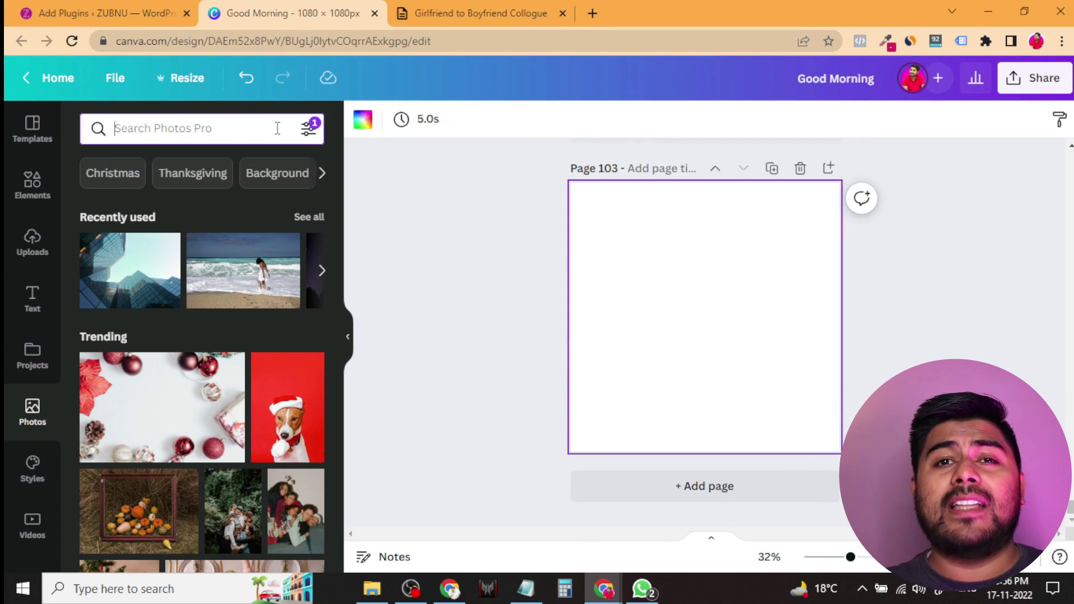
text(funny)
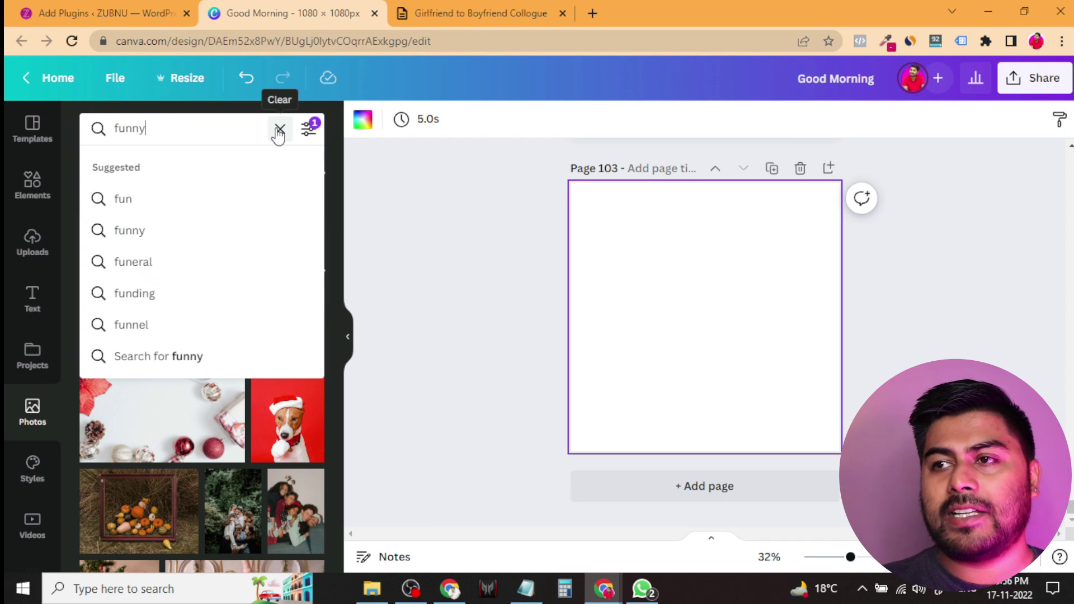
key(Return)
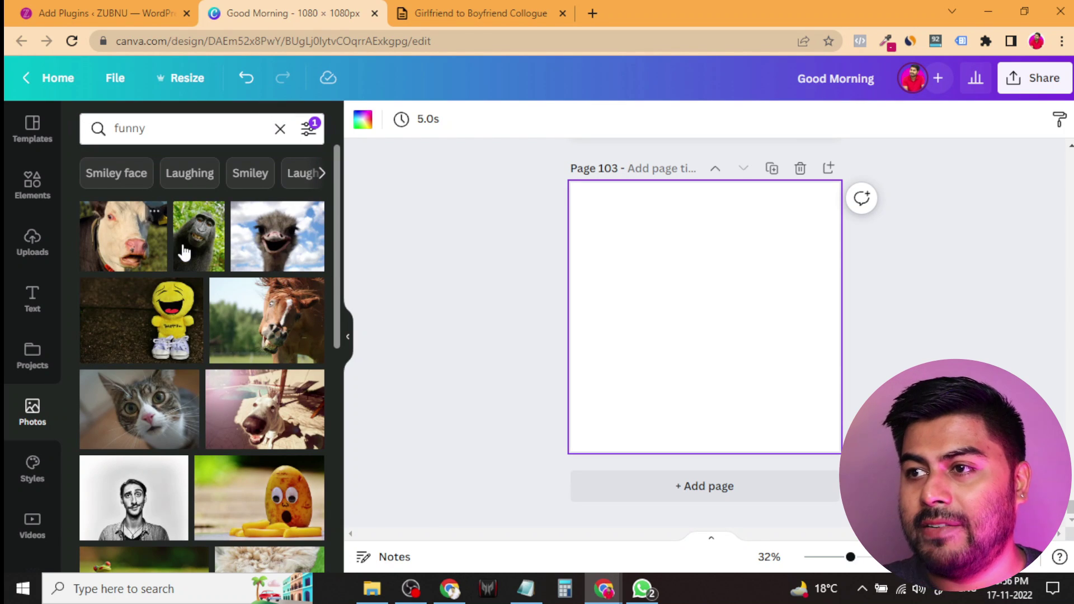
drag(253, 320, 585, 322)
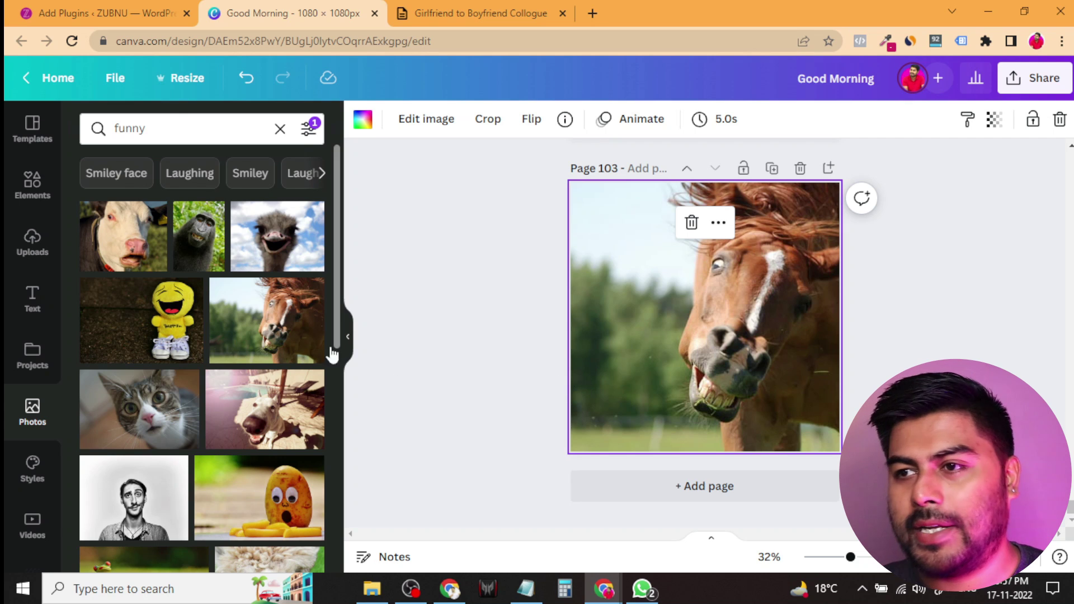
Add the purple NOW OPEN text style to page 103 and place it in the photo's upper left.
click(32, 311)
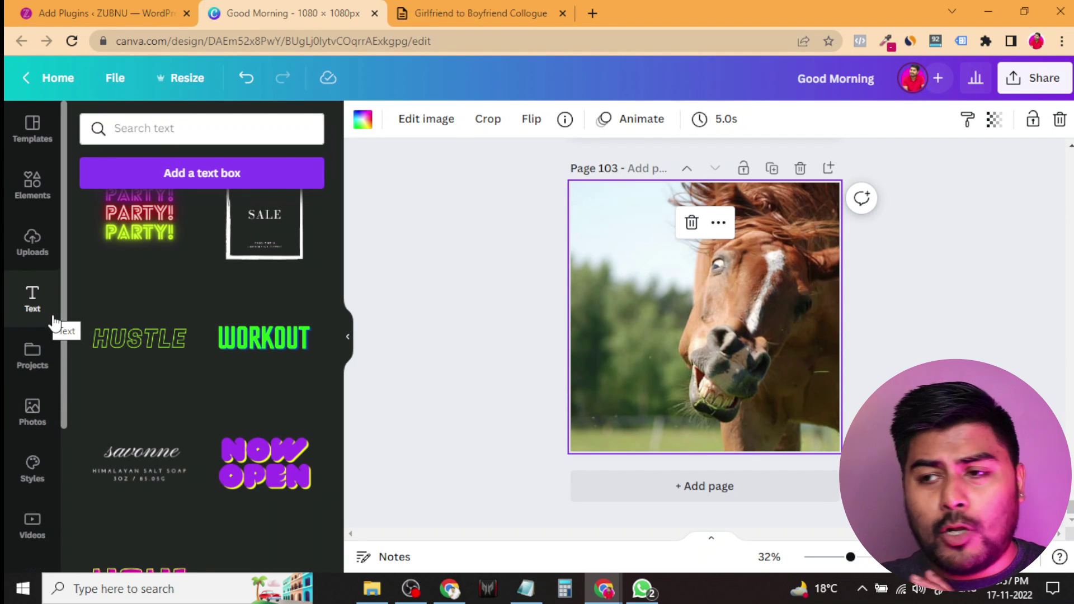
scroll(142, 339, down, 1)
scroll(143, 339, down, 3)
click(238, 307)
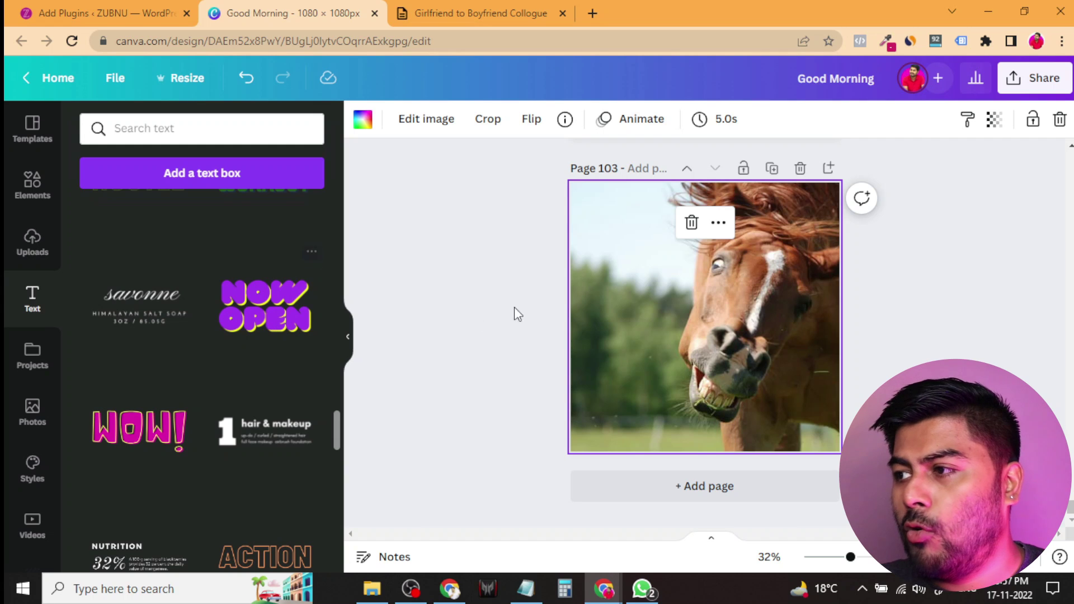
drag(727, 319, 691, 259)
Replace the words NOW OPEN on page 103 with GOOD MORNING.
double_click(690, 258)
text(GOOD)
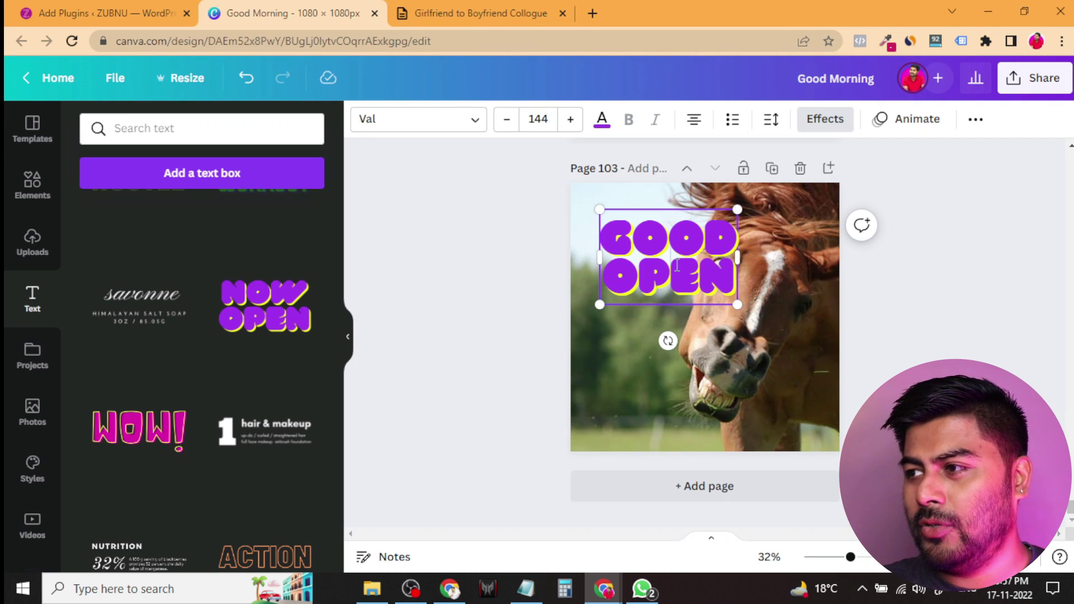
double_click(677, 266)
text(MORNING)
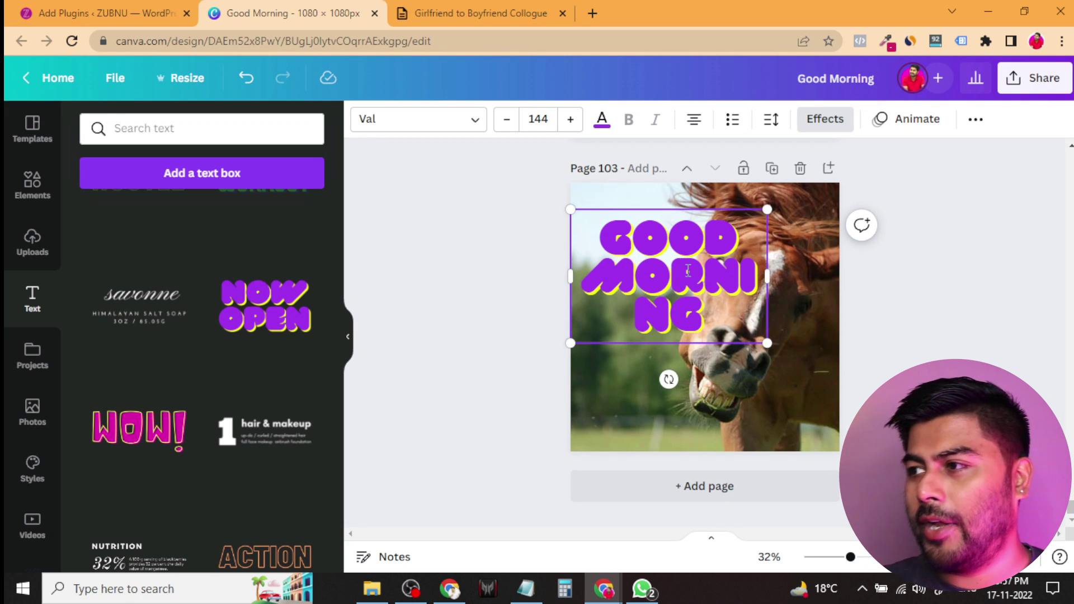
Widen the GOOD MORNING box to fit MORNING on one line, then shrink the text and place it left of the horse's face.
drag(768, 279, 830, 280)
key(Escape)
click(761, 290)
drag(762, 291, 767, 393)
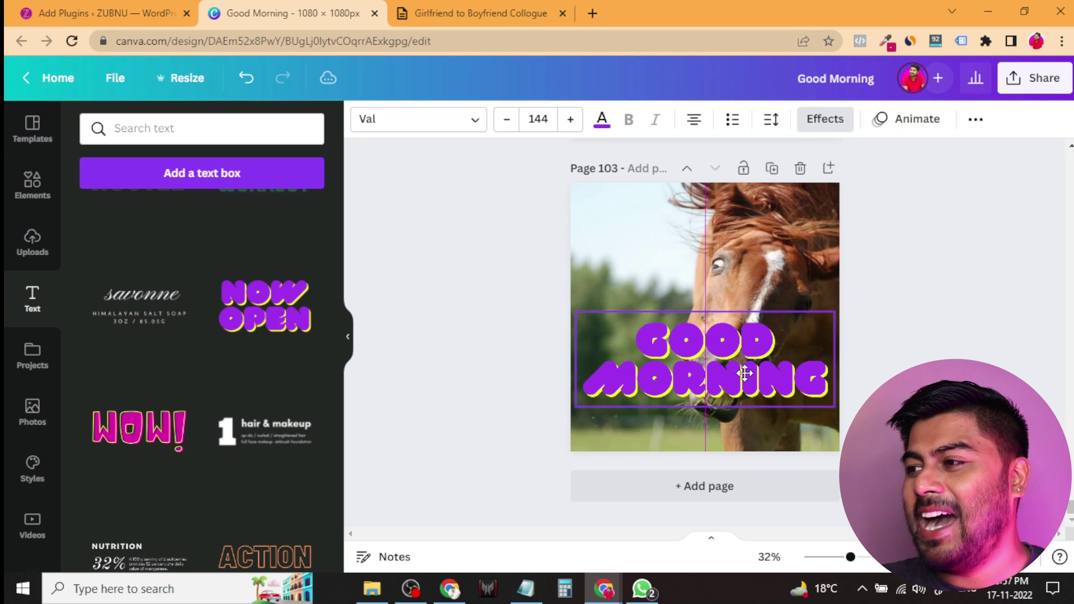
drag(834, 407, 732, 371)
drag(672, 339, 679, 301)
click(555, 327)
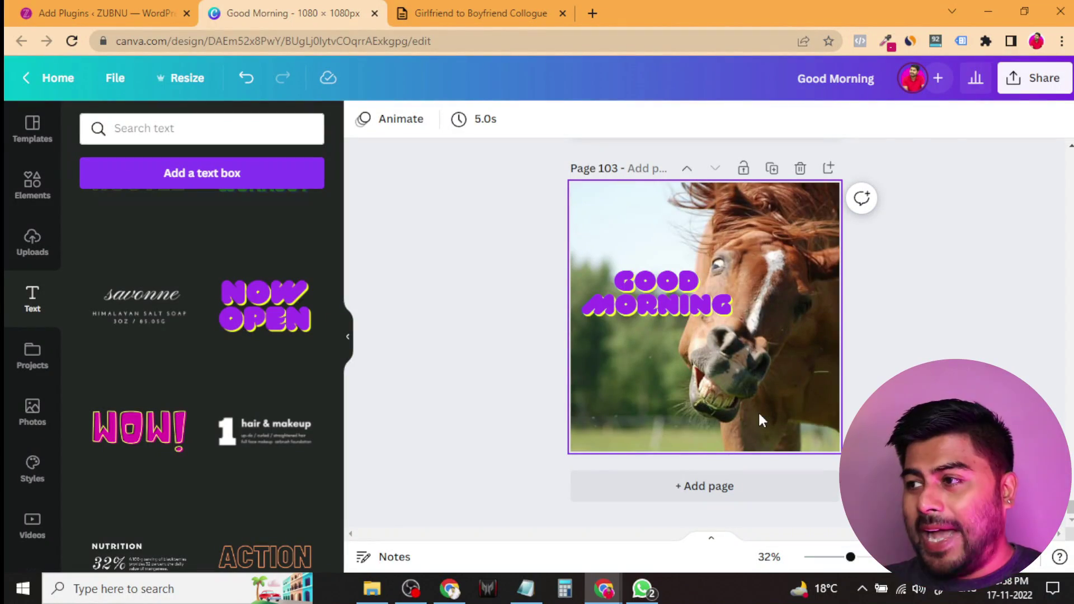
Review the existing Good Morning designs from page 1 through page 10 for their photos and text styles.
scroll(660, 477, up, 5)
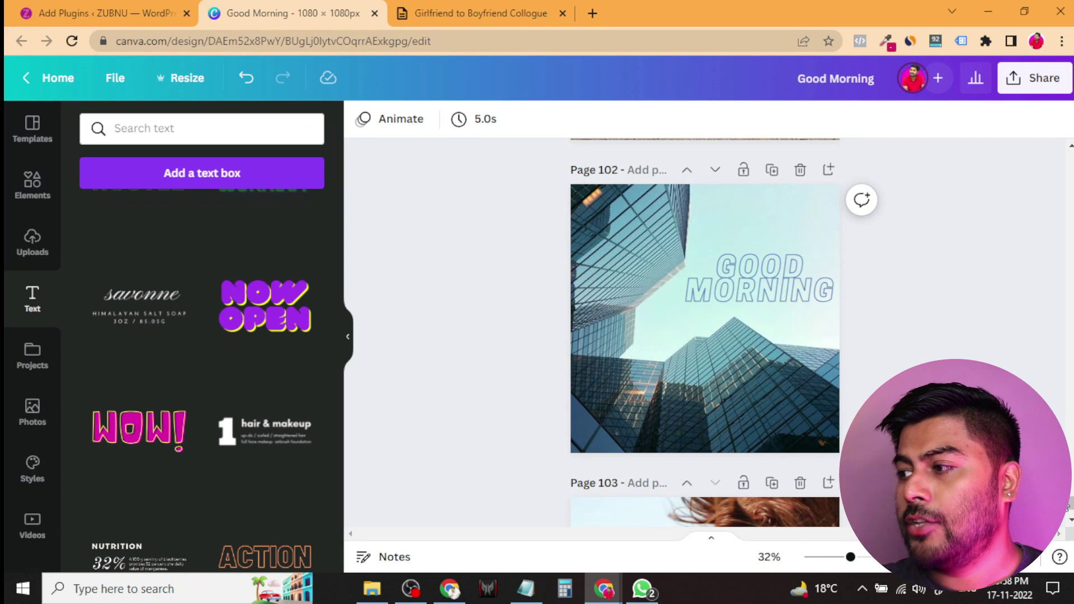
drag(1067, 506, 1058, 168)
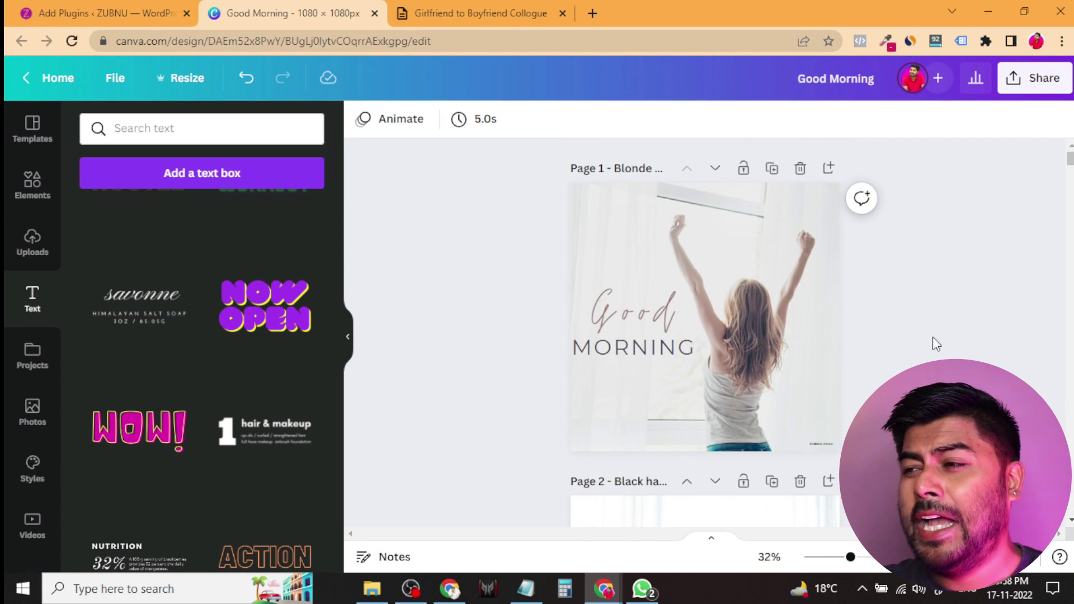
scroll(929, 338, down, 2)
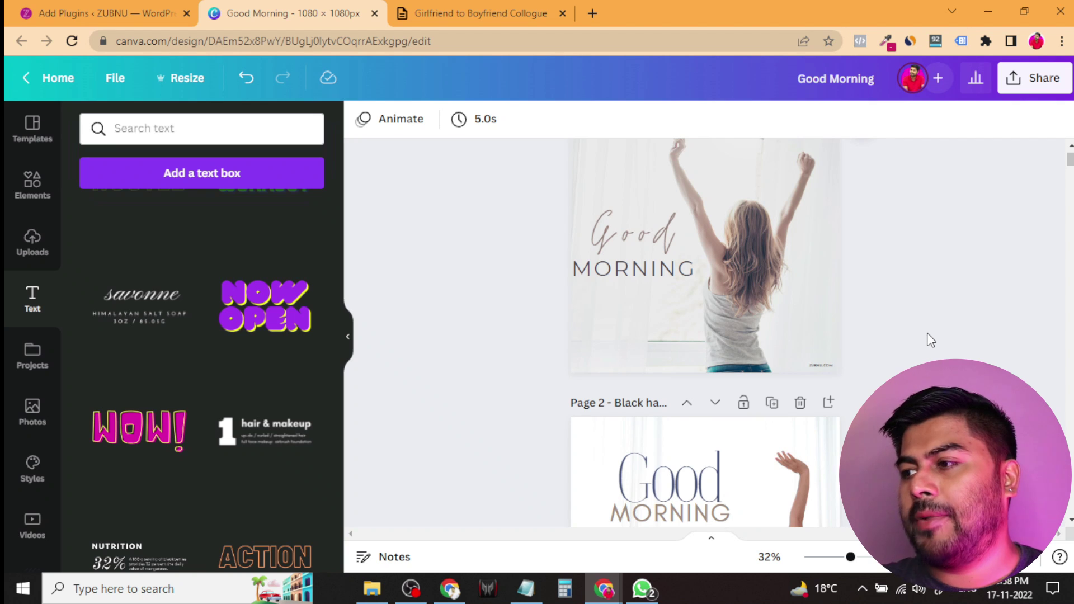
scroll(930, 339, down, 4)
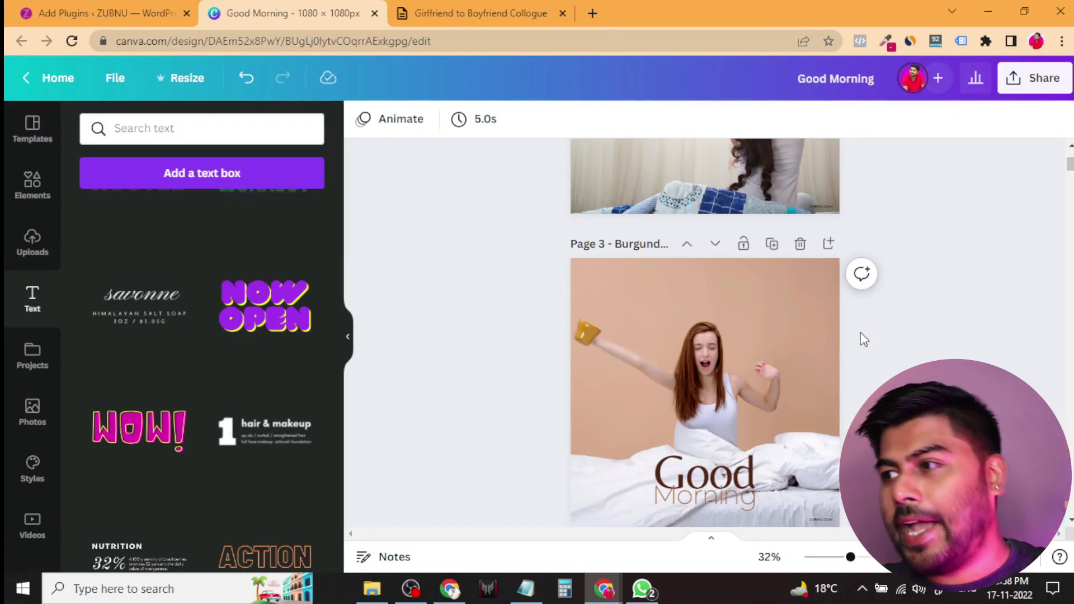
scroll(860, 332, down, 6)
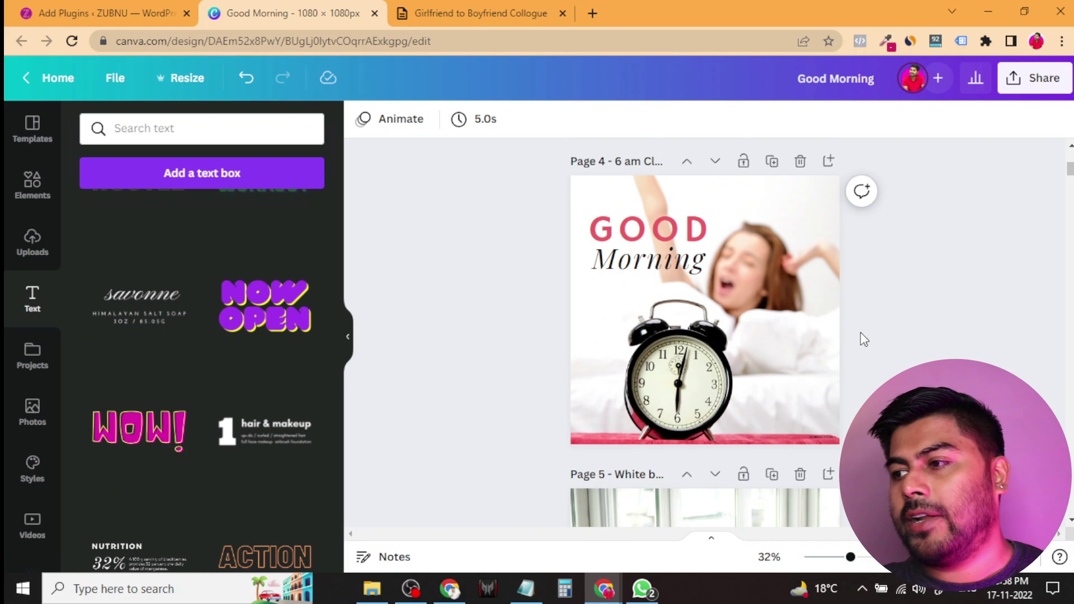
scroll(860, 332, down, 5)
scroll(860, 332, down, 5)
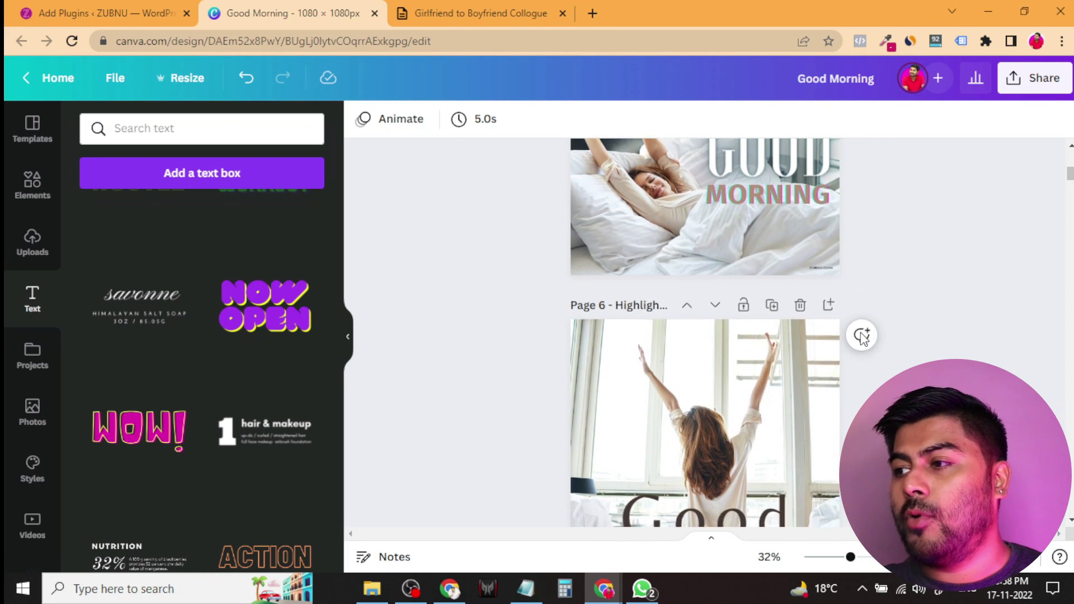
scroll(860, 332, down, 1)
scroll(860, 333, down, 8)
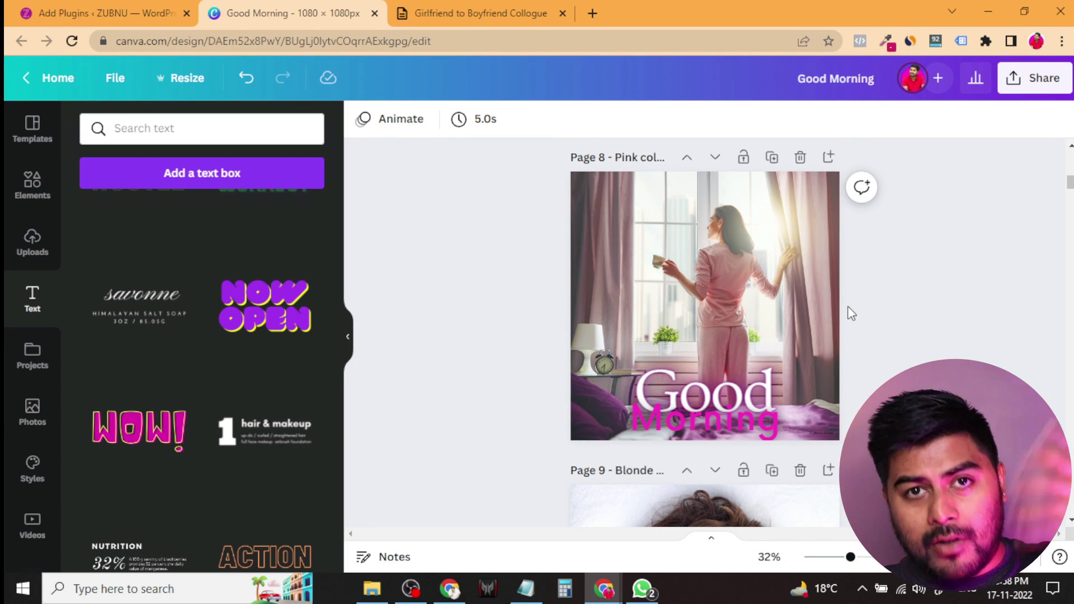
scroll(847, 306, down, 10)
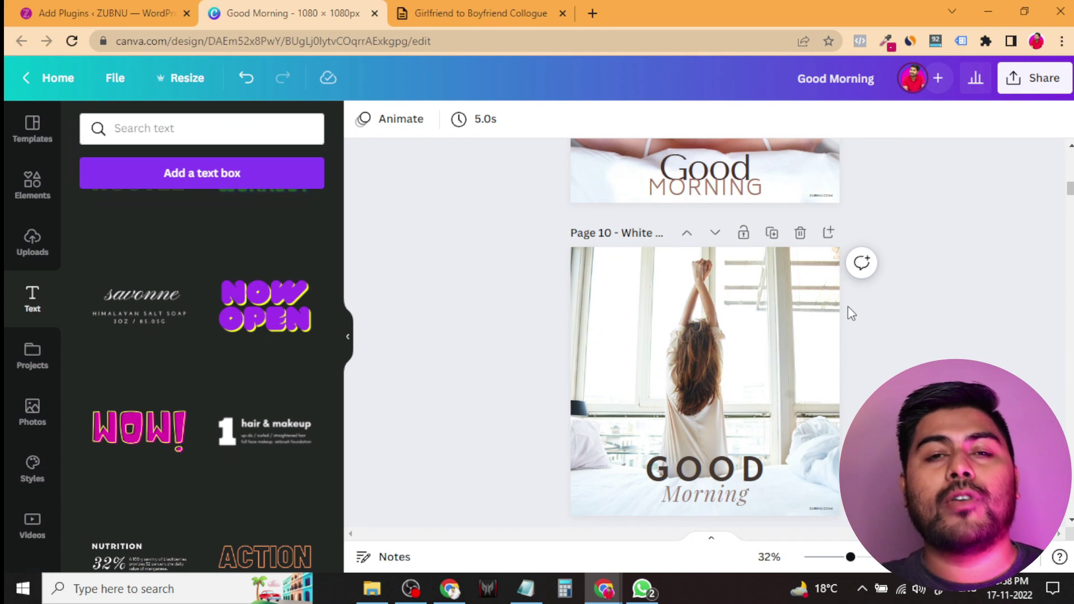
Review the Good Morning designs that follow page 10.
scroll(848, 306, down, 7)
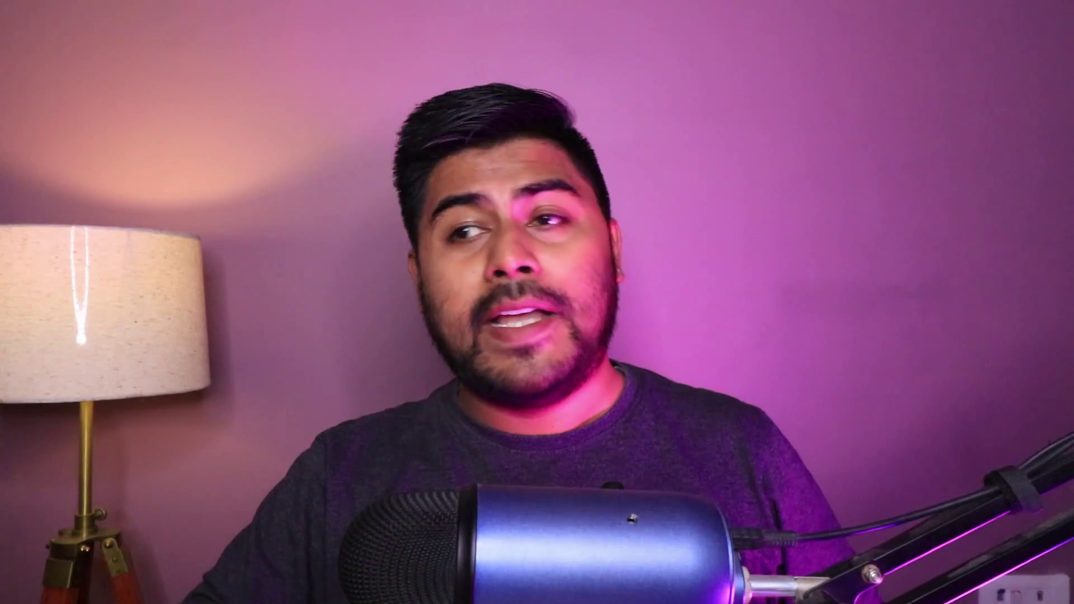
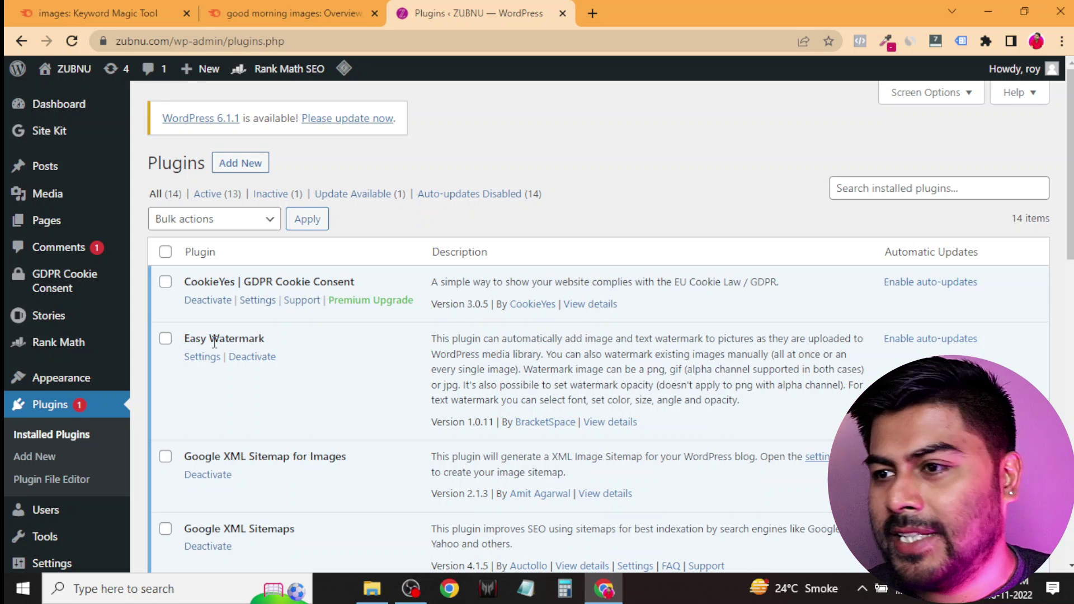
In the WordPress admin of ZUBNU, examine the installed plugins from CookieYes down to the end of the list.
scroll(214, 342, down, 3)
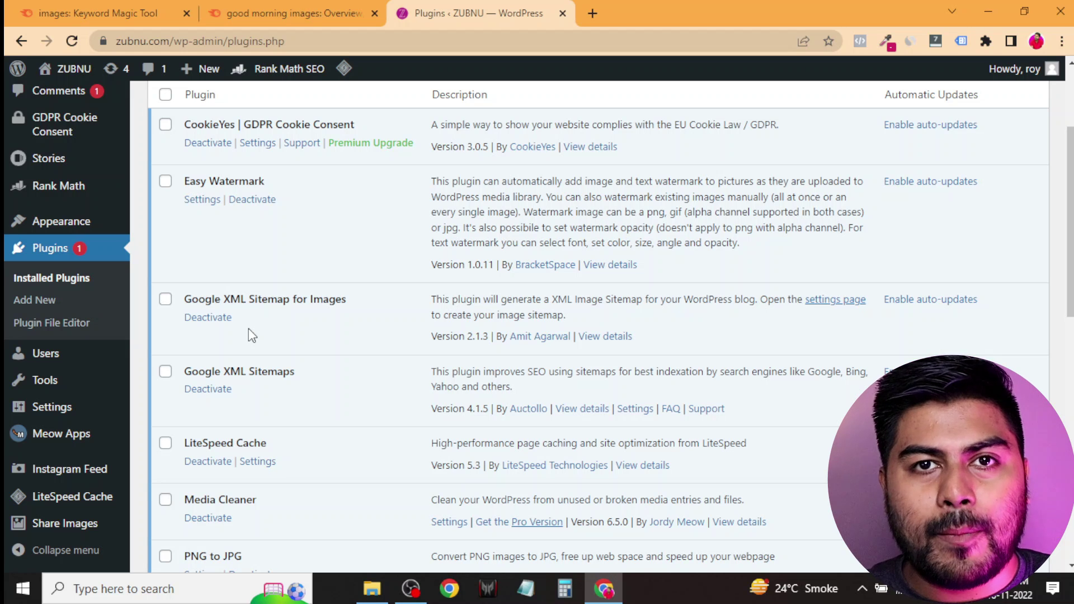
scroll(250, 334, down, 3)
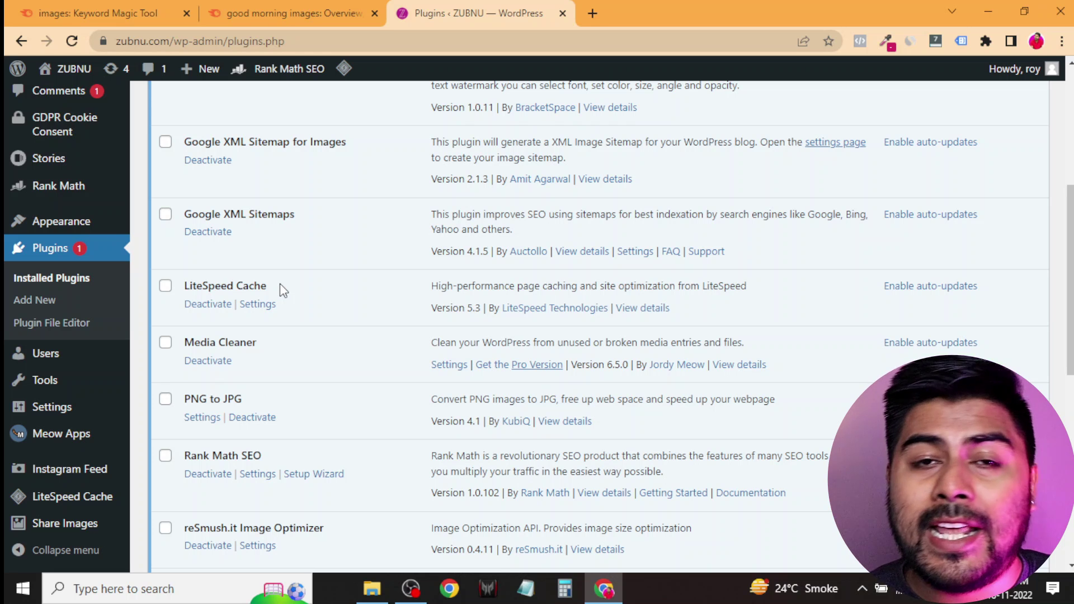
scroll(347, 292, down, 1)
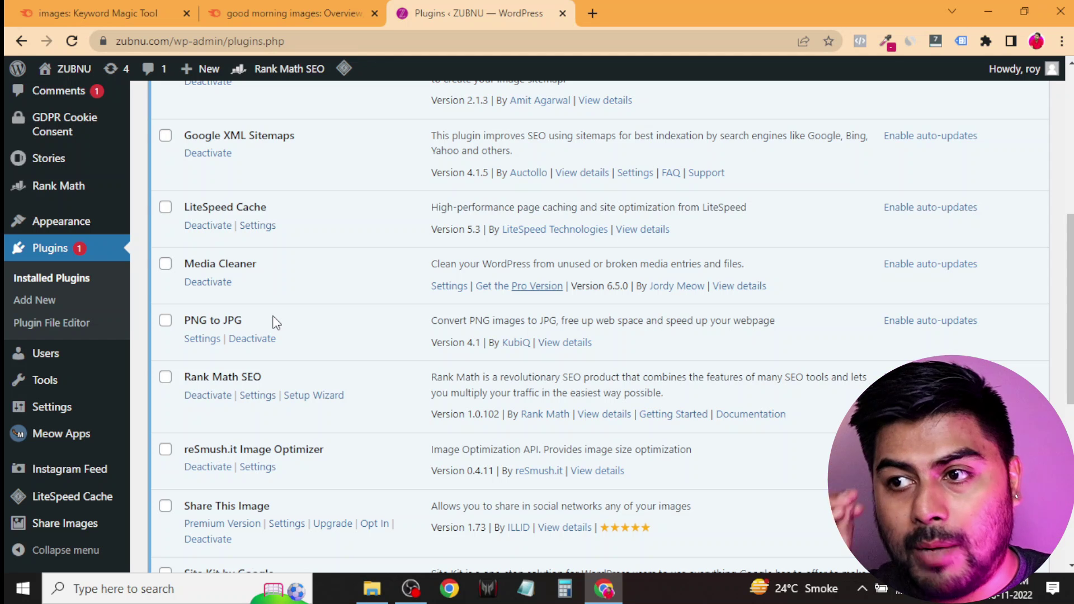
scroll(279, 333, down, 1)
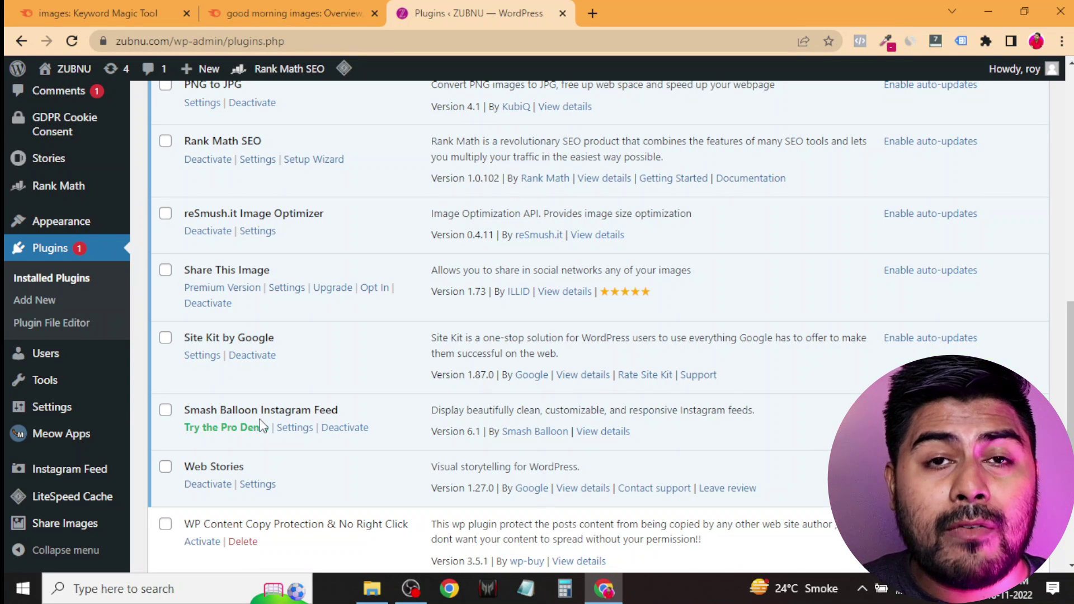
scroll(259, 425, down, 3)
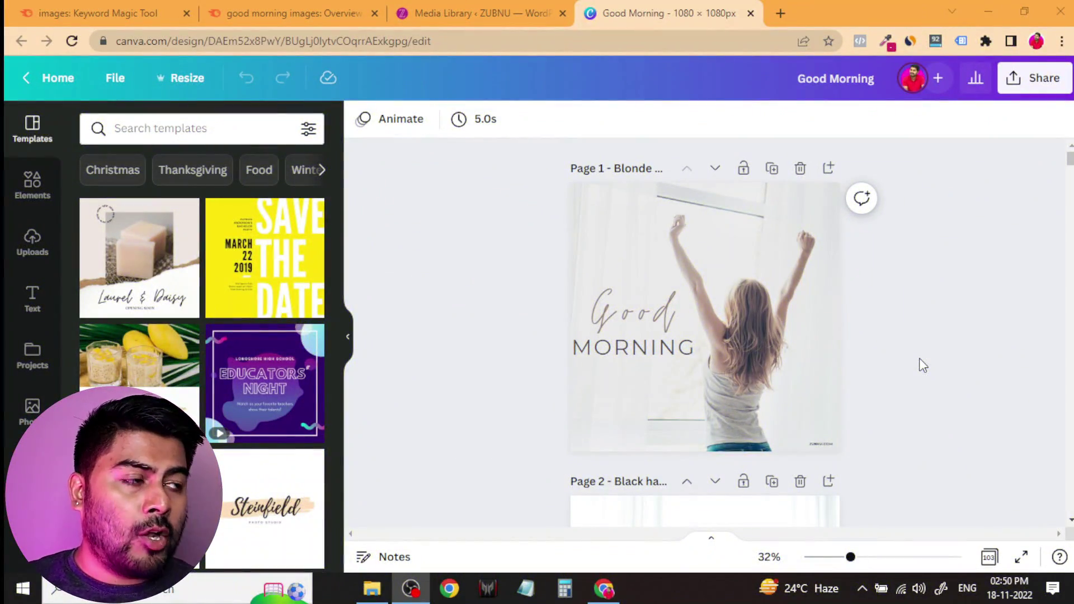
Switch to the Good Morning design in Canva and download all 103 pages as JPG files with quality 50.
scroll(925, 366, down, 10)
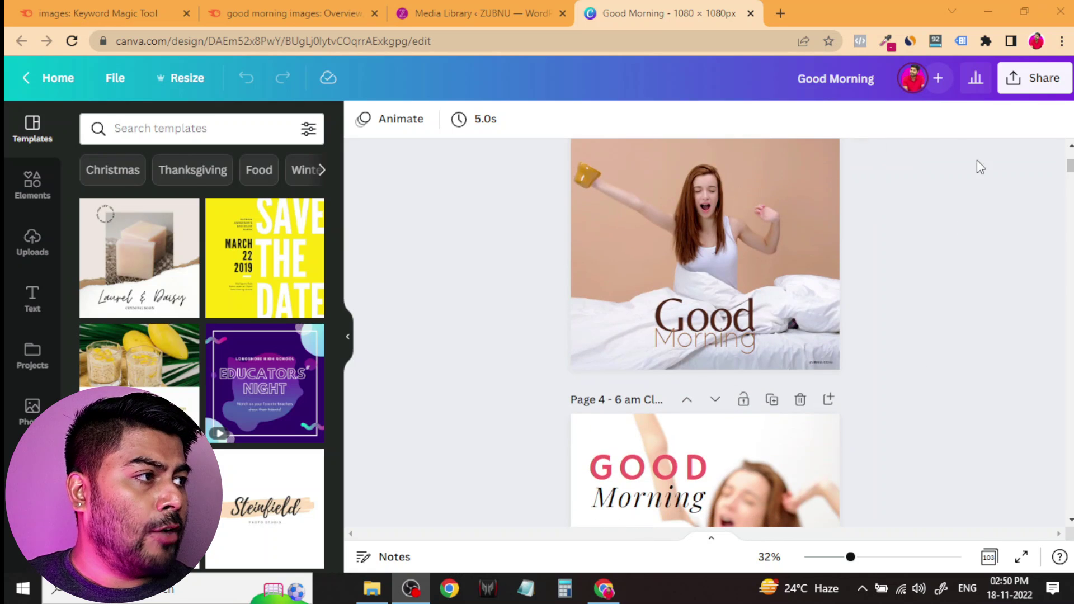
click(1027, 87)
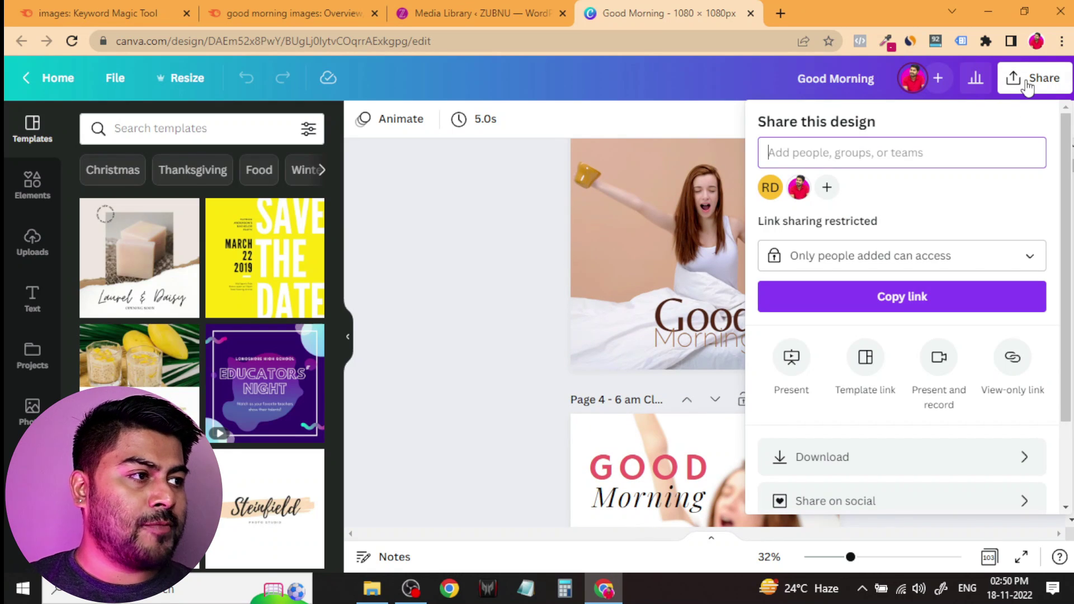
click(842, 475)
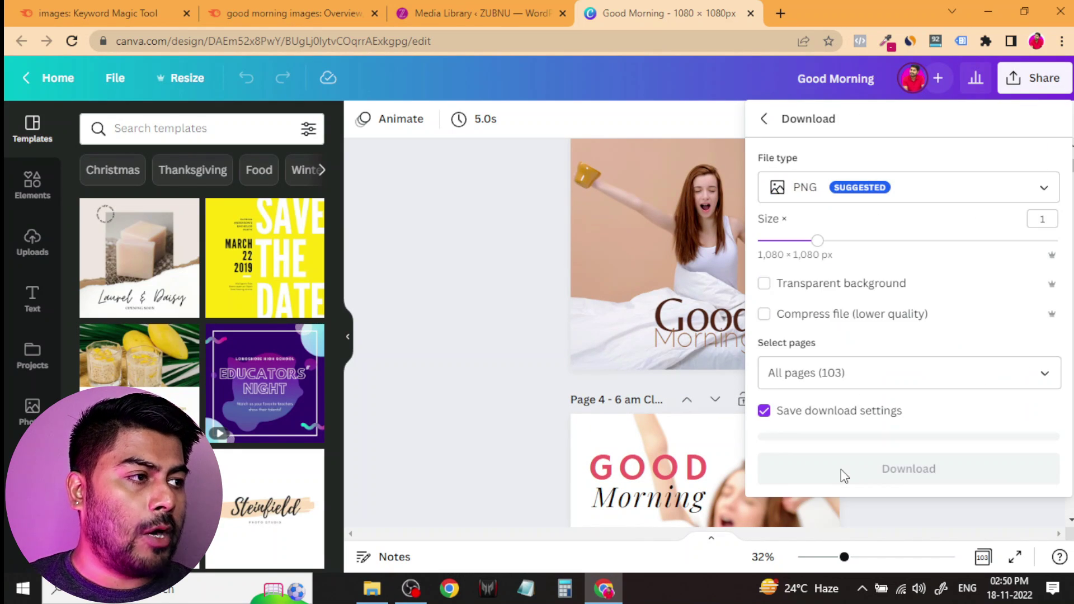
click(849, 201)
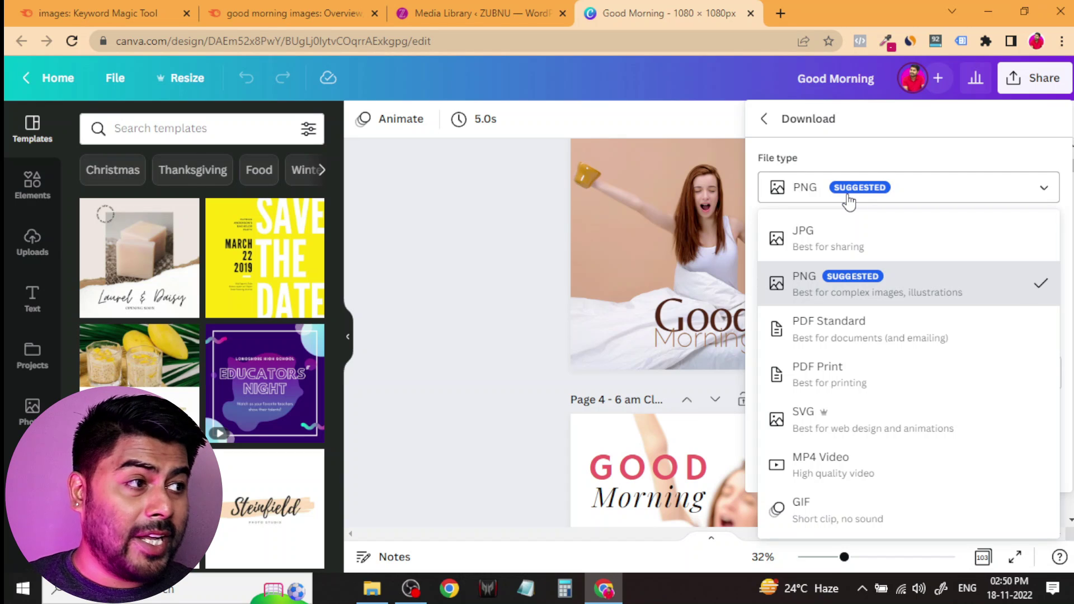
click(851, 237)
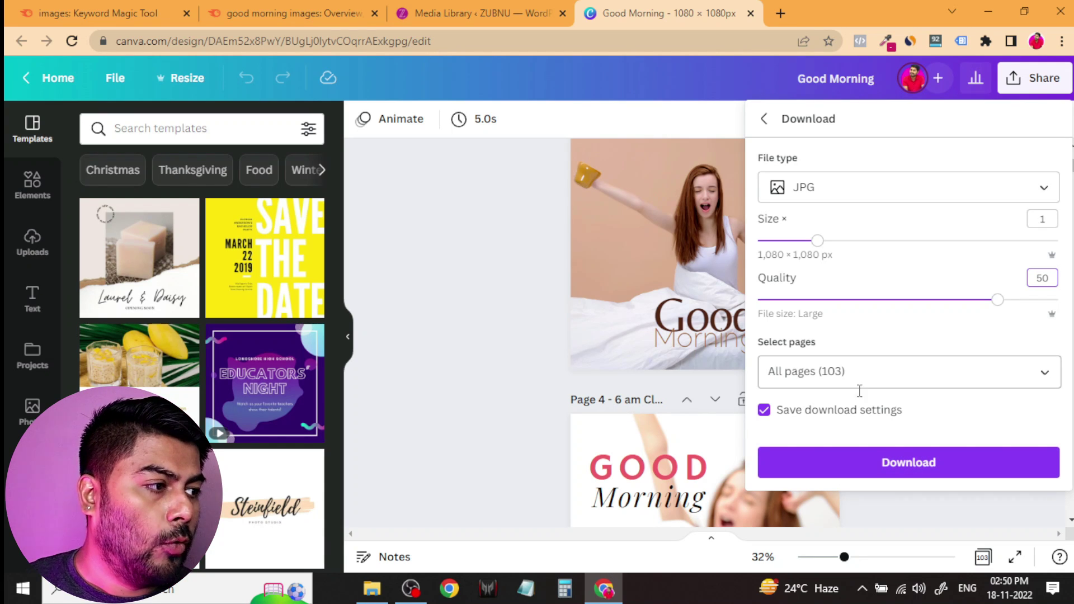
click(879, 463)
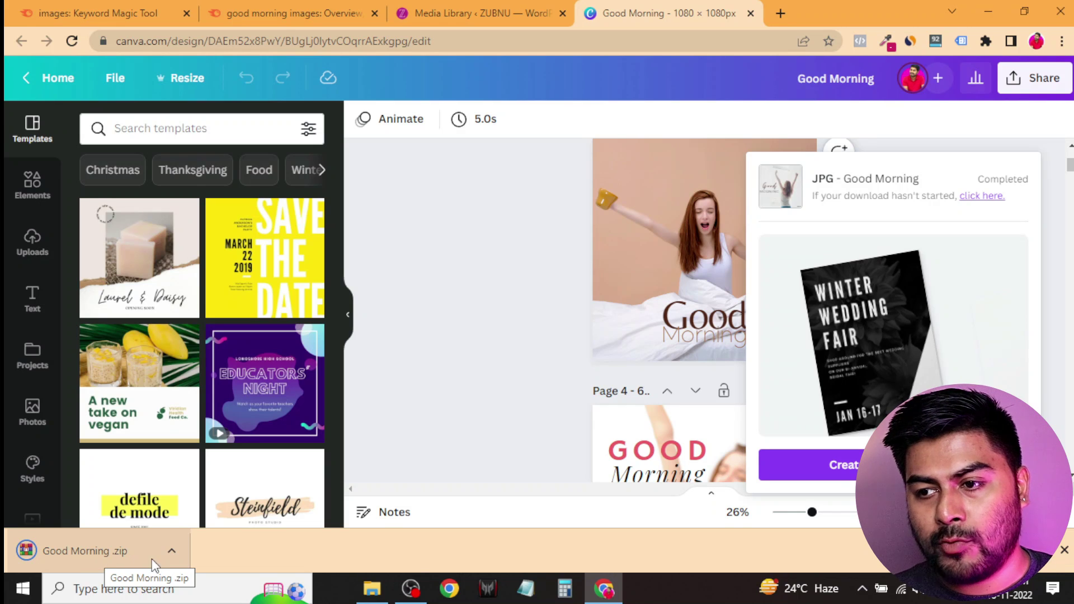
Show the downloaded Good Morning zip in its File Explorer folder and extract its images there.
click(168, 554)
click(207, 501)
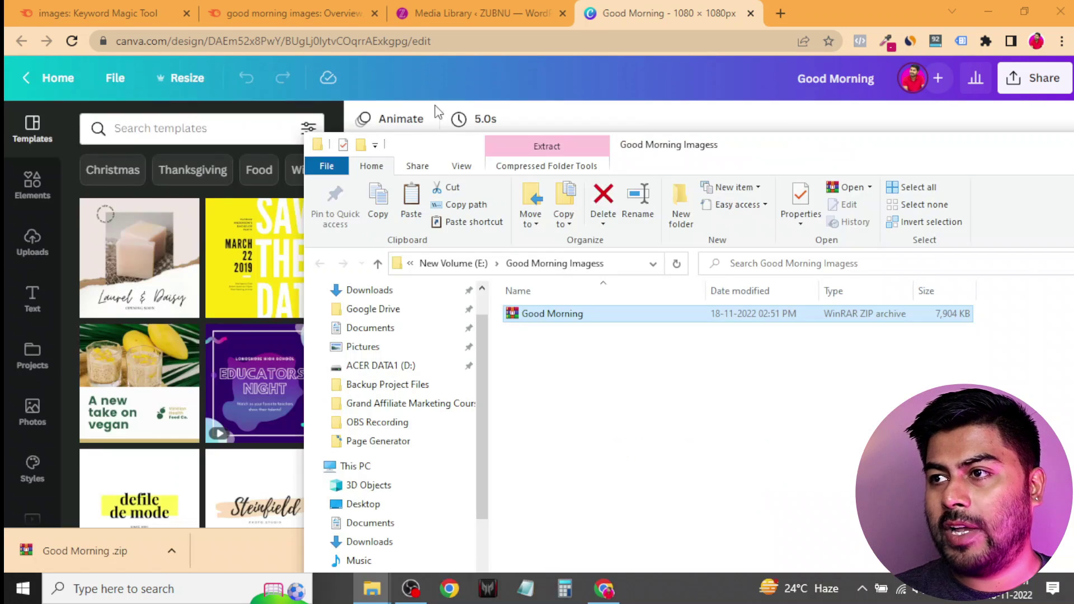
drag(673, 157, 526, 90)
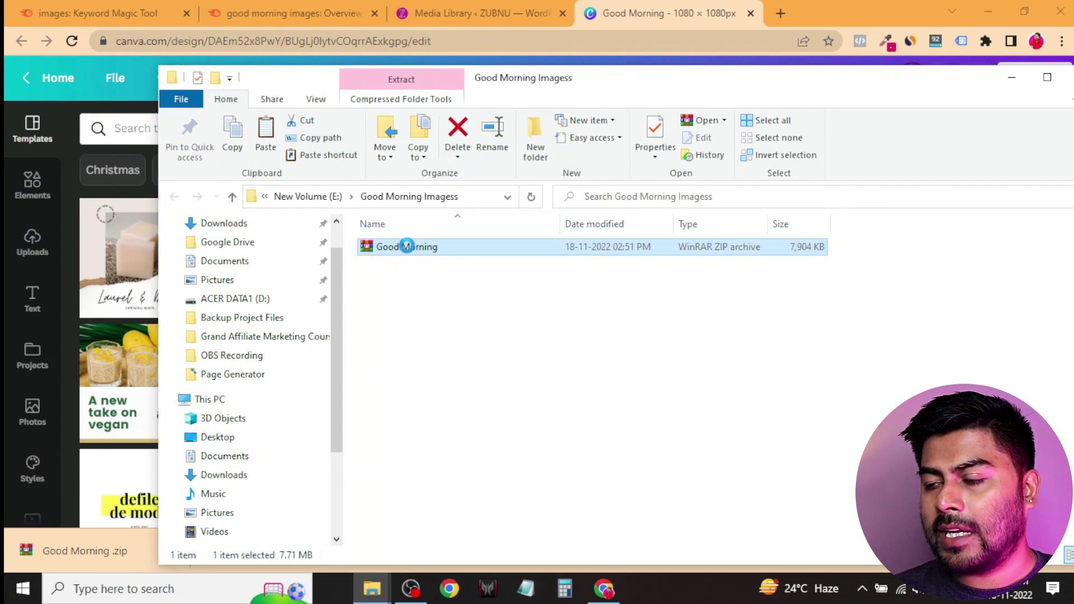
right_click(407, 246)
click(468, 302)
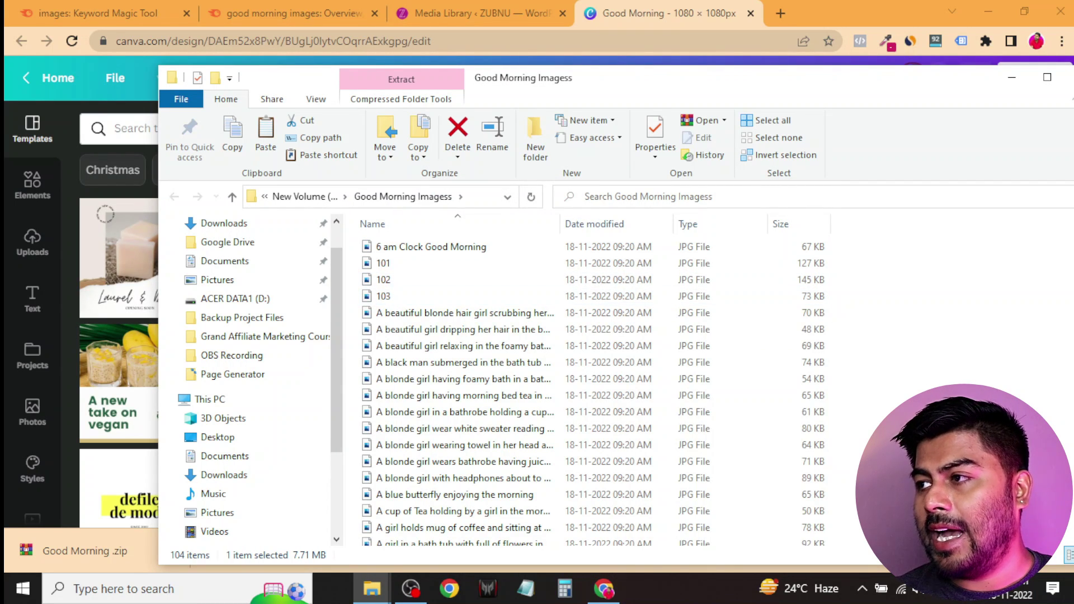
Display the files in the Good Morning Imagess folder as large icons and browse the extracted images.
drag(880, 89, 770, 63)
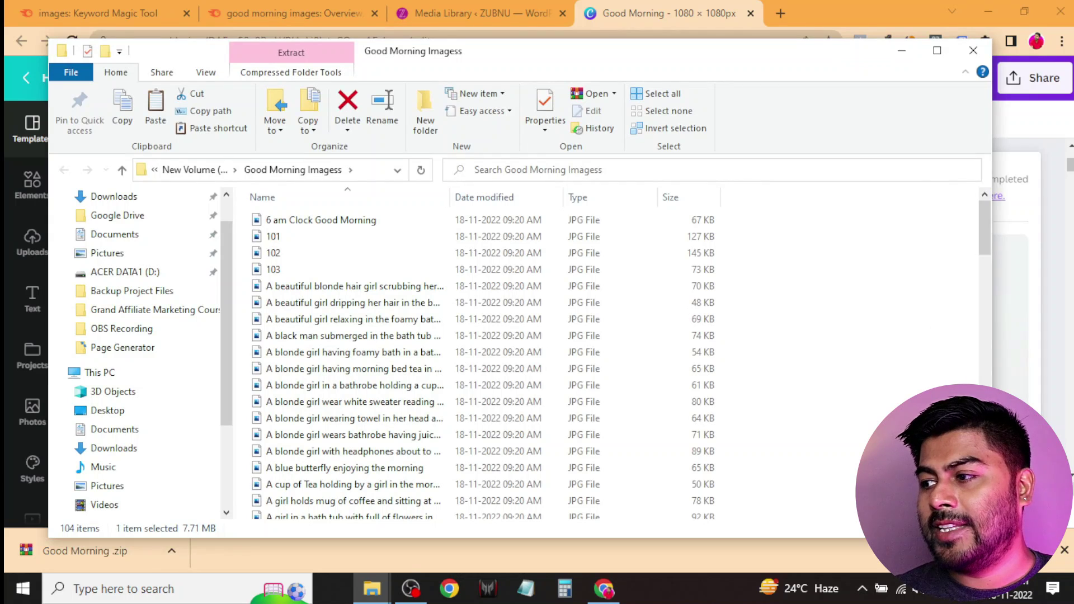
key(ctrl+shift+2)
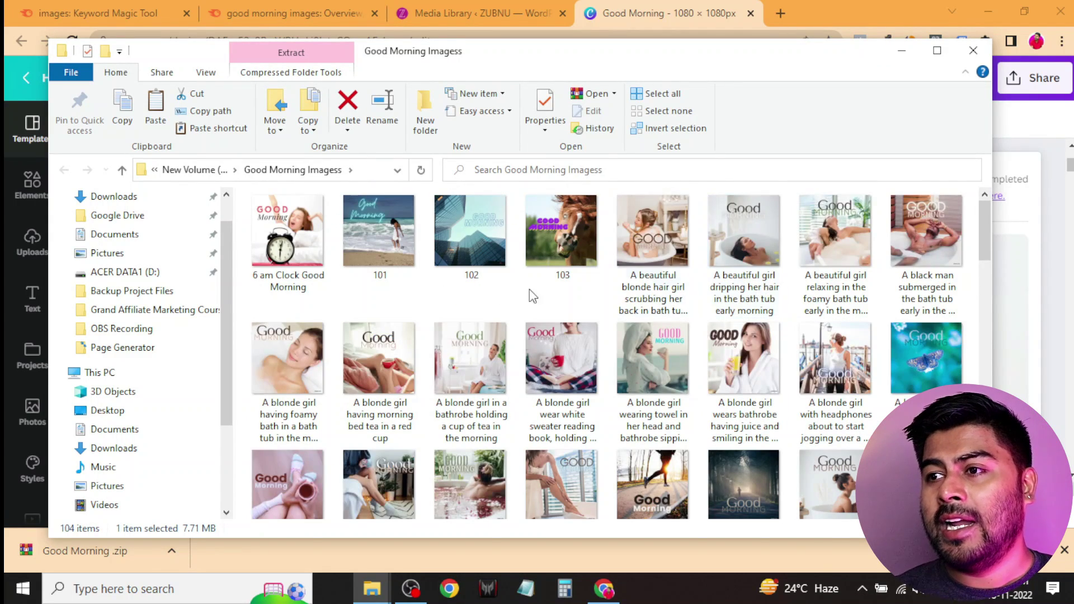
scroll(497, 293, down, 1)
scroll(497, 293, down, 5)
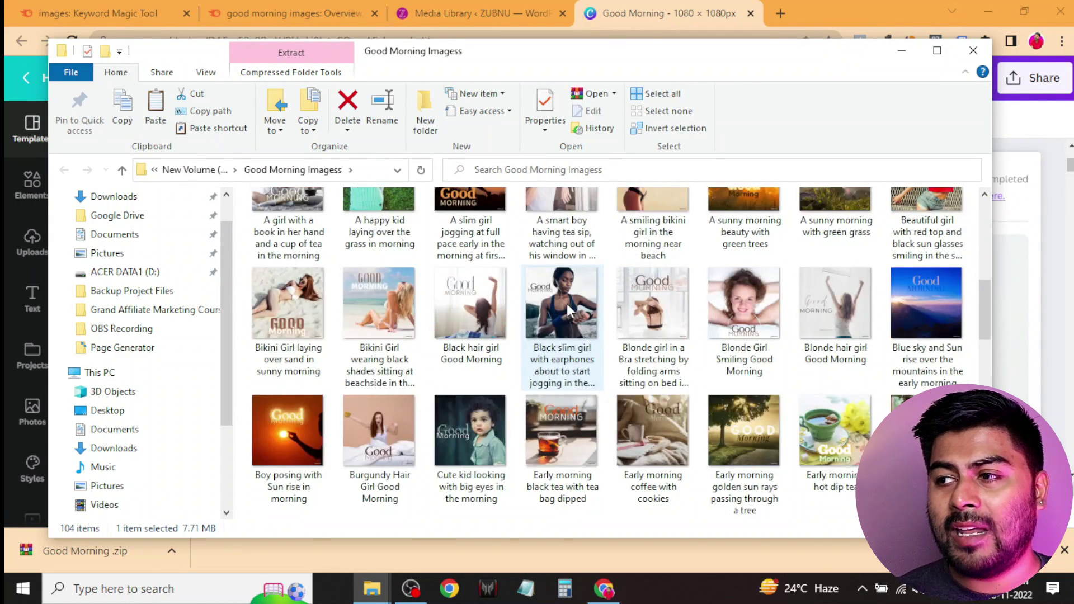
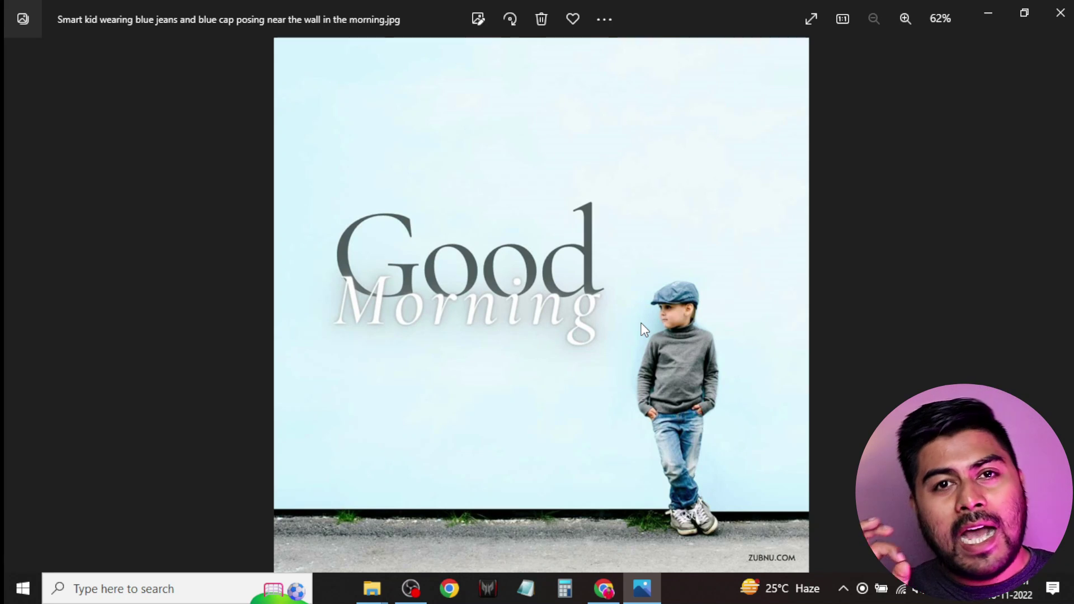
Close the photo preview and check the combined size of all files in the Good Morning Imagess folder.
click(1060, 12)
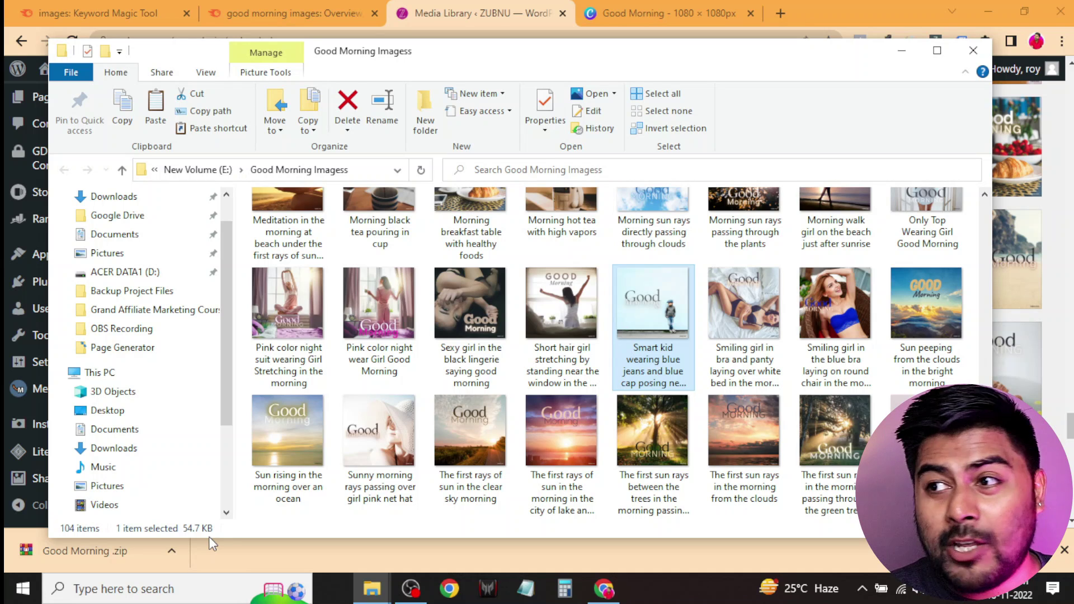
click(361, 461)
key(ctrl+a)
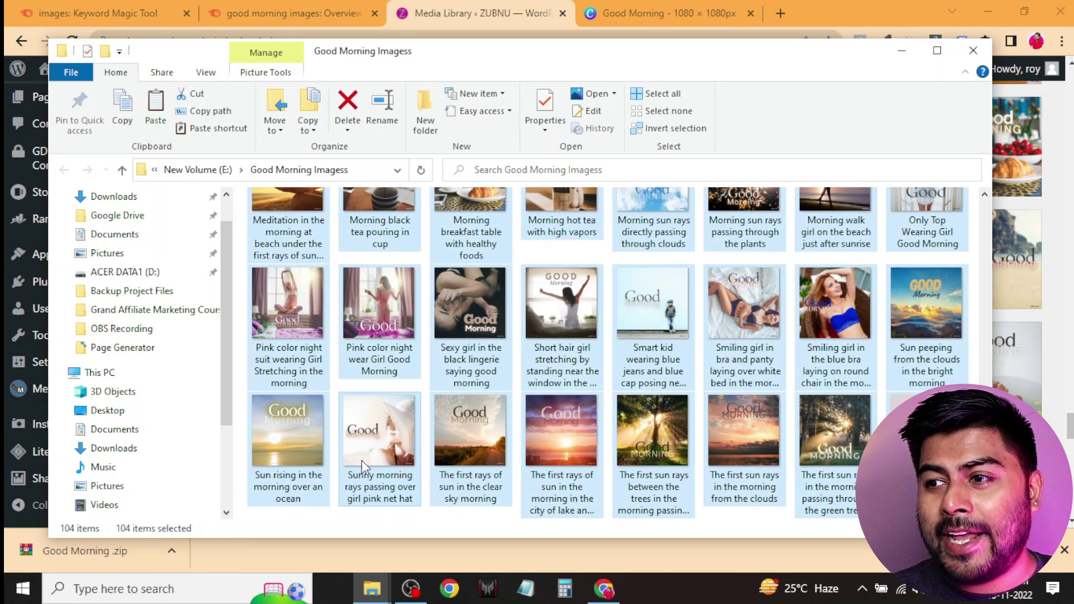
right_click(376, 301)
click(424, 555)
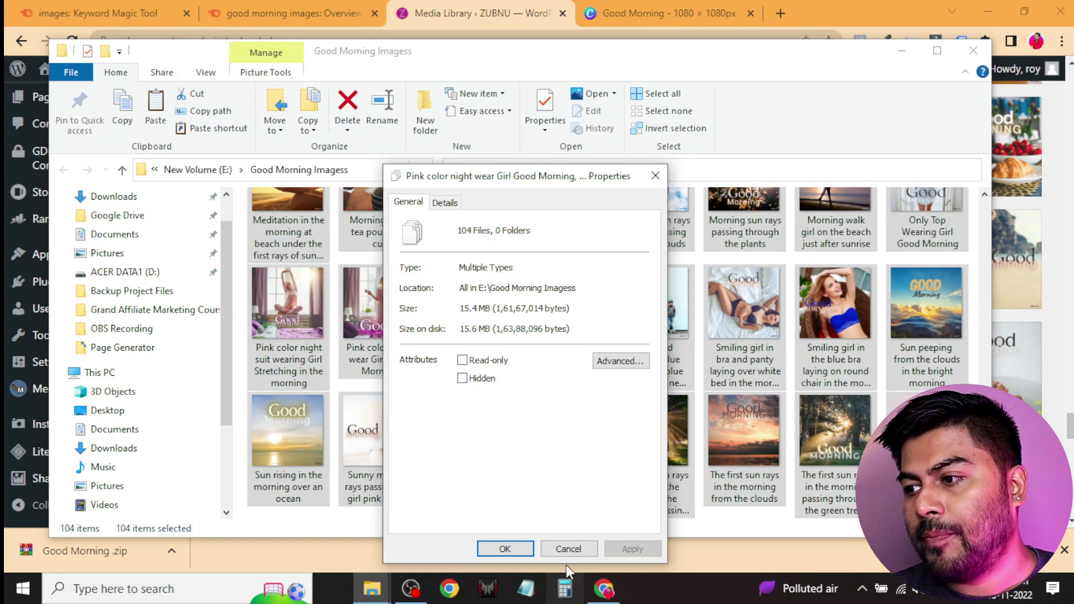
click(569, 548)
click(901, 50)
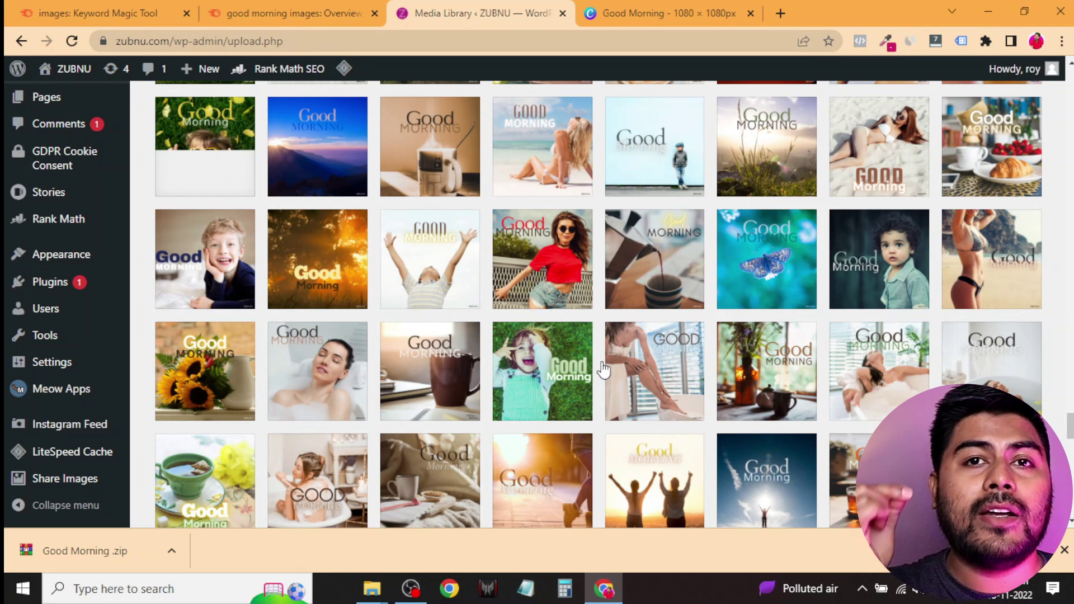
In the WordPress media library, open the details of the striped-shirt boy's image and read through its full alternative text.
click(426, 261)
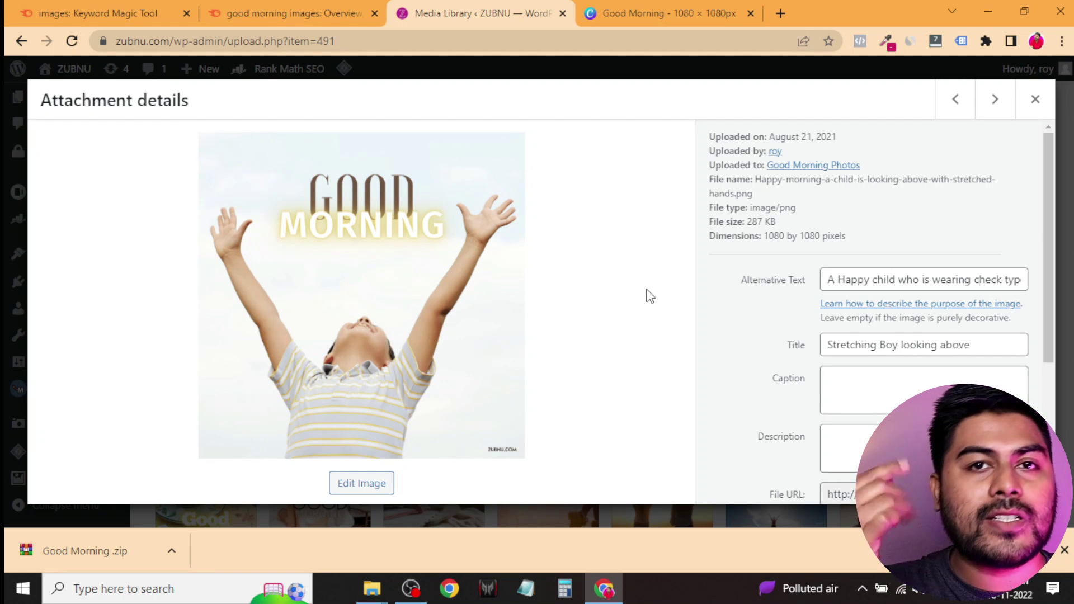
click(828, 283)
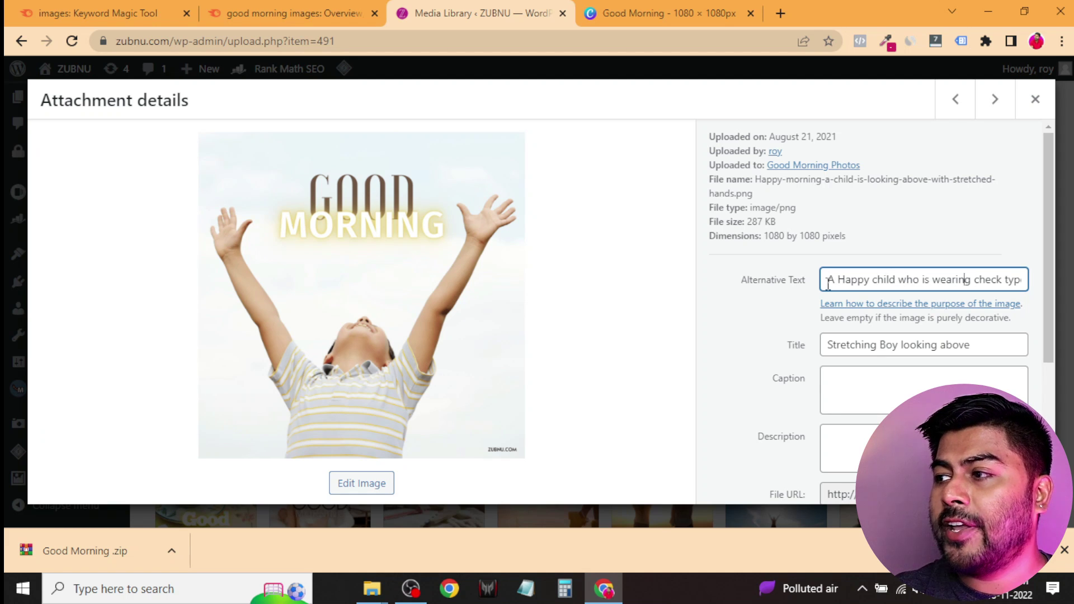
key(End)
text(collar T shirt is )
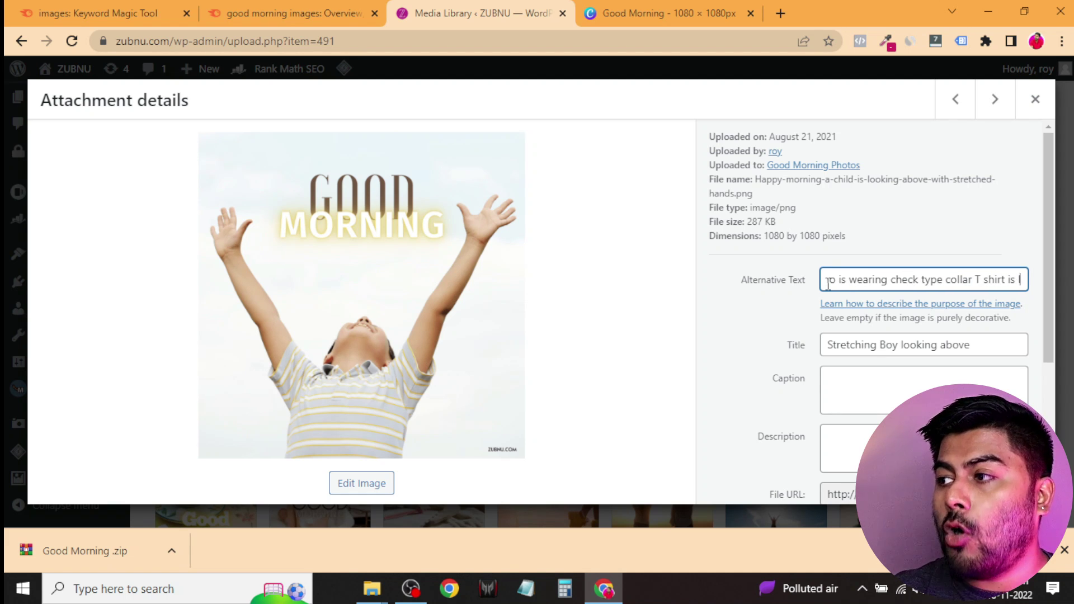
text(looking above with st)
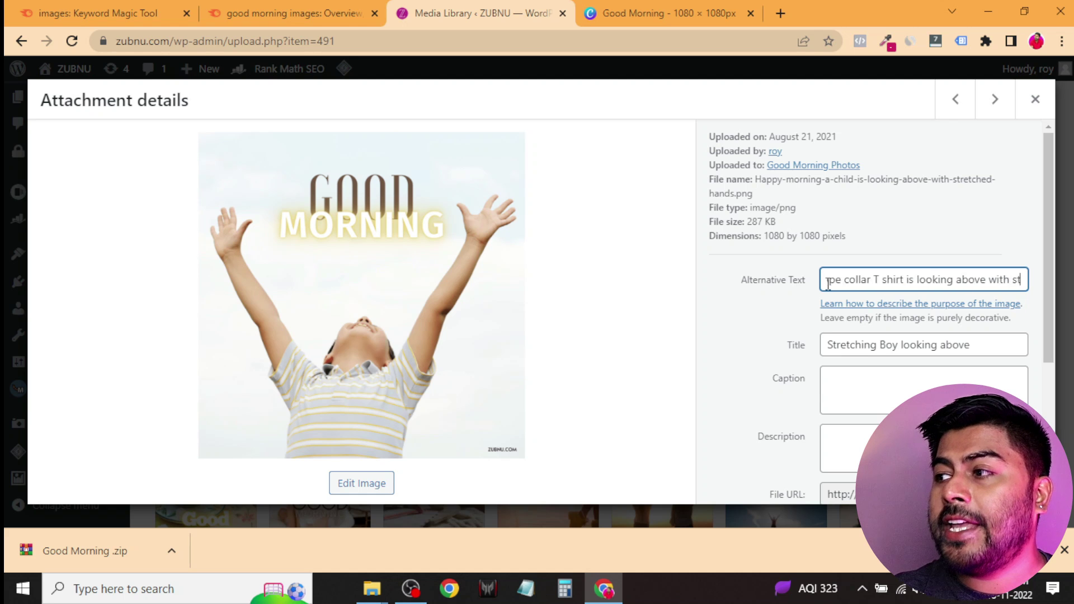
text(retched hands in the morni)
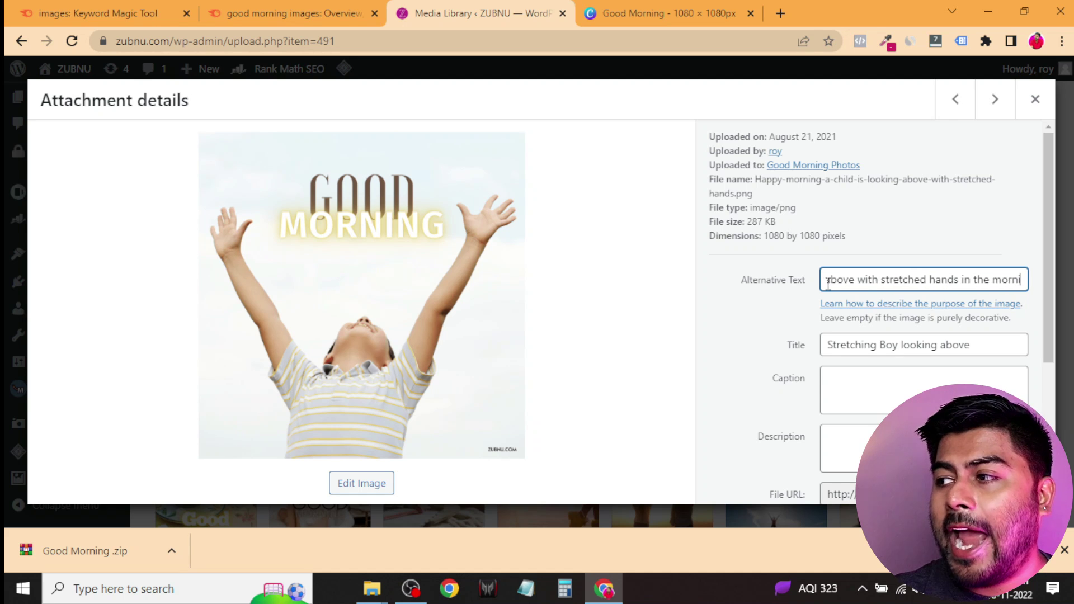
text(ng)
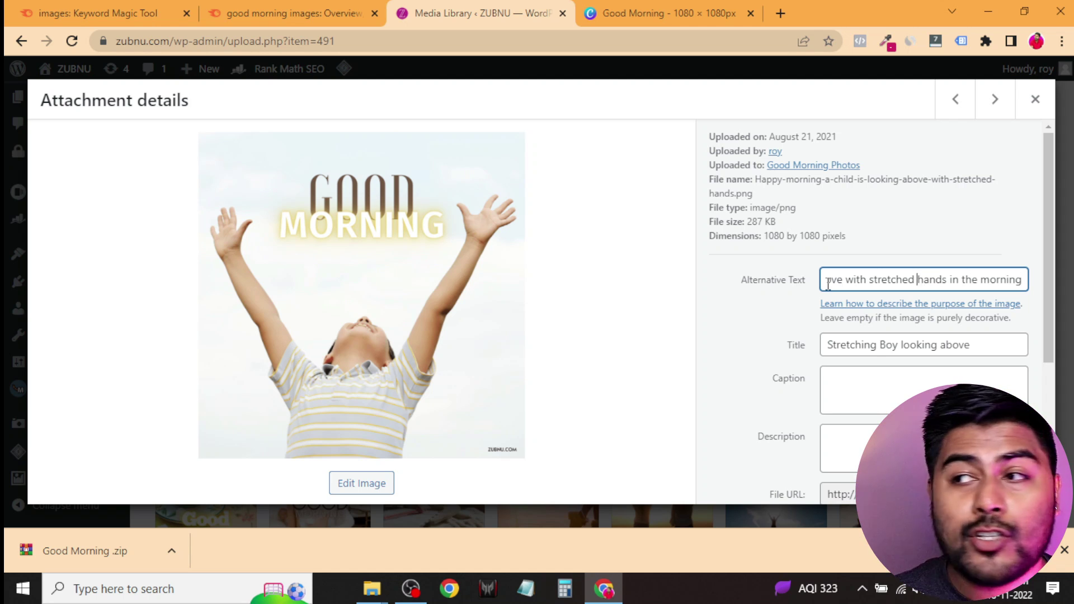
key(Left)
key(Left)
key(Left)
key(Left)
key(Left)
key(Left)
key(Left)
key(Left)
key(Left)
key(Left)
key(Left)
key(Left)
key(Left)
key(Left)
key(Left)
key(Left)
key(Left)
key(Left)
key(Left)
key(Left)
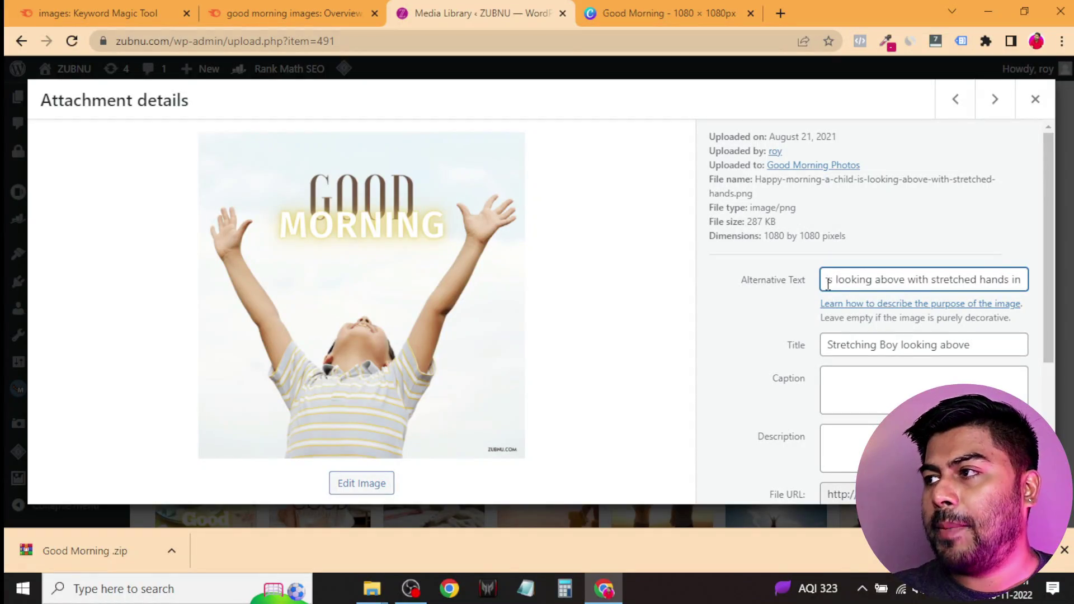
Show the details of the following image, the girl in the red top, and read through its full alternative text.
click(997, 108)
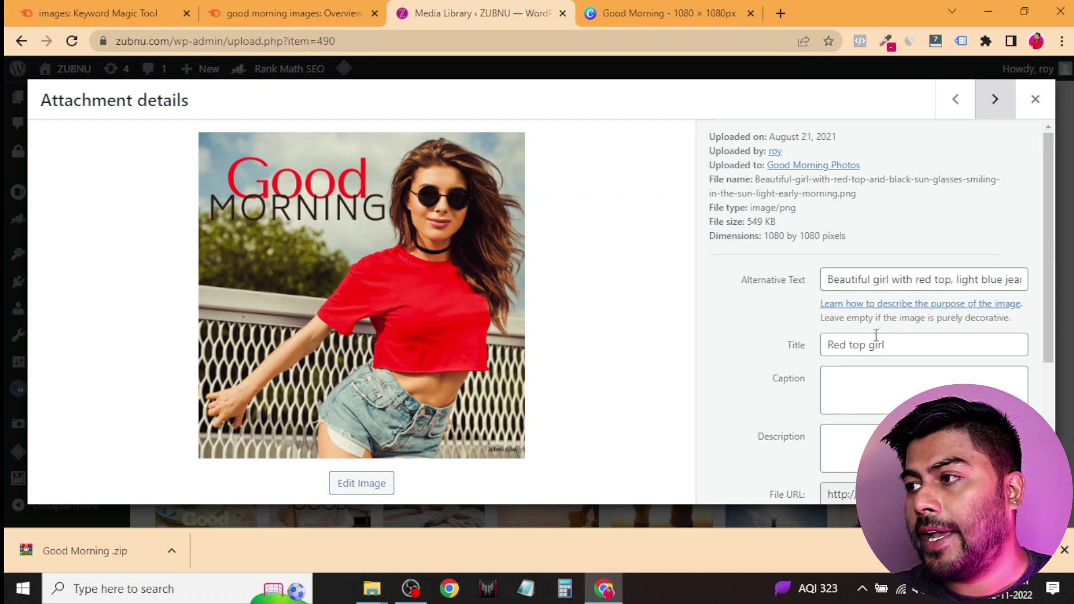
drag(845, 280, 923, 275)
click(922, 278)
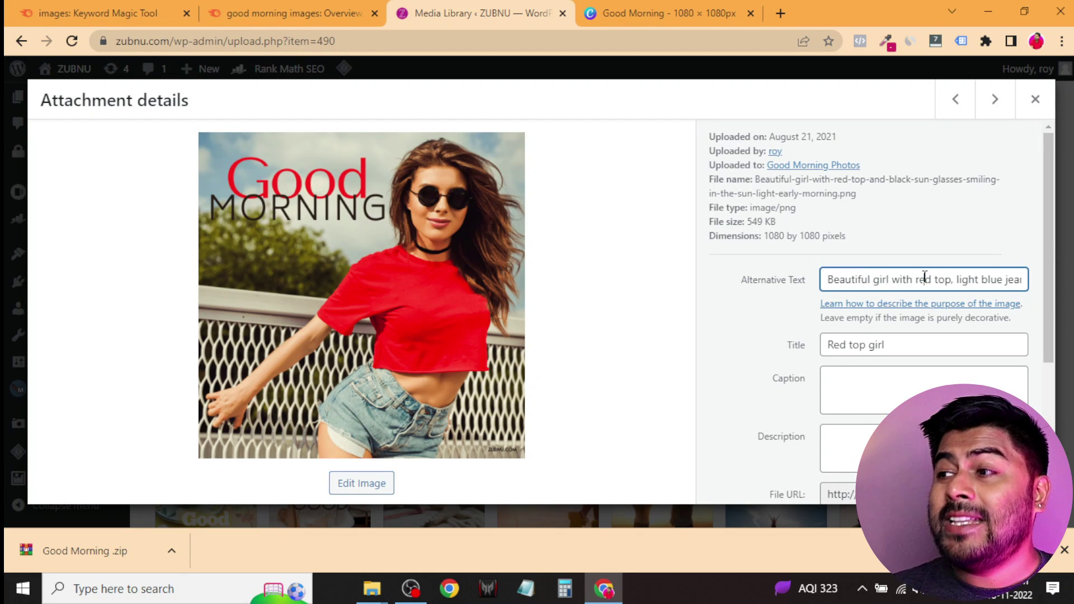
key(Right)
key(Right)
key(Right)
key(Right)
key(Right)
text(light blue jeans type n)
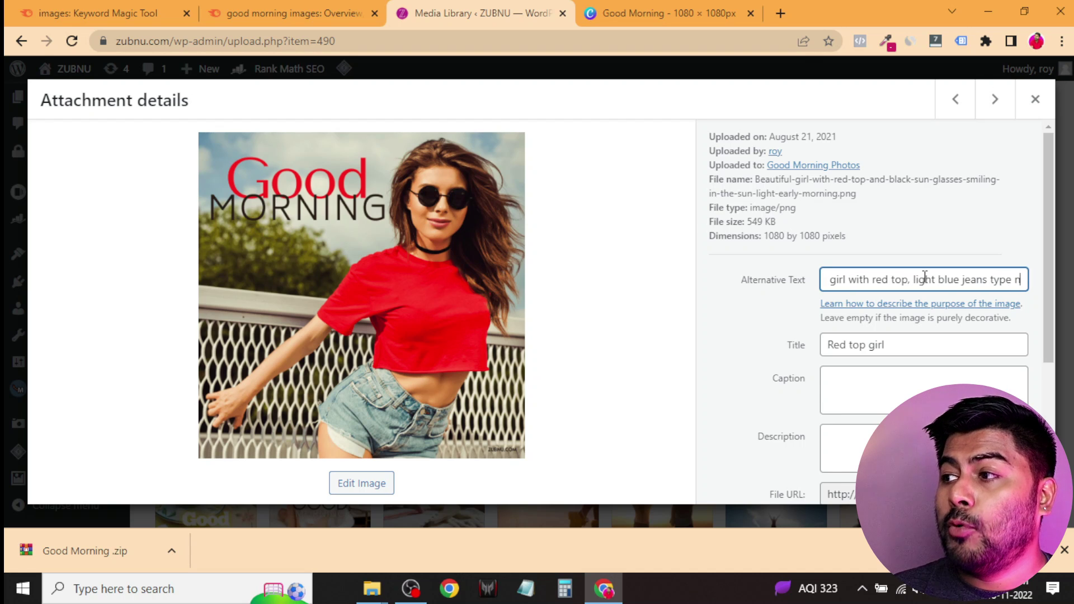
text(icker and bla)
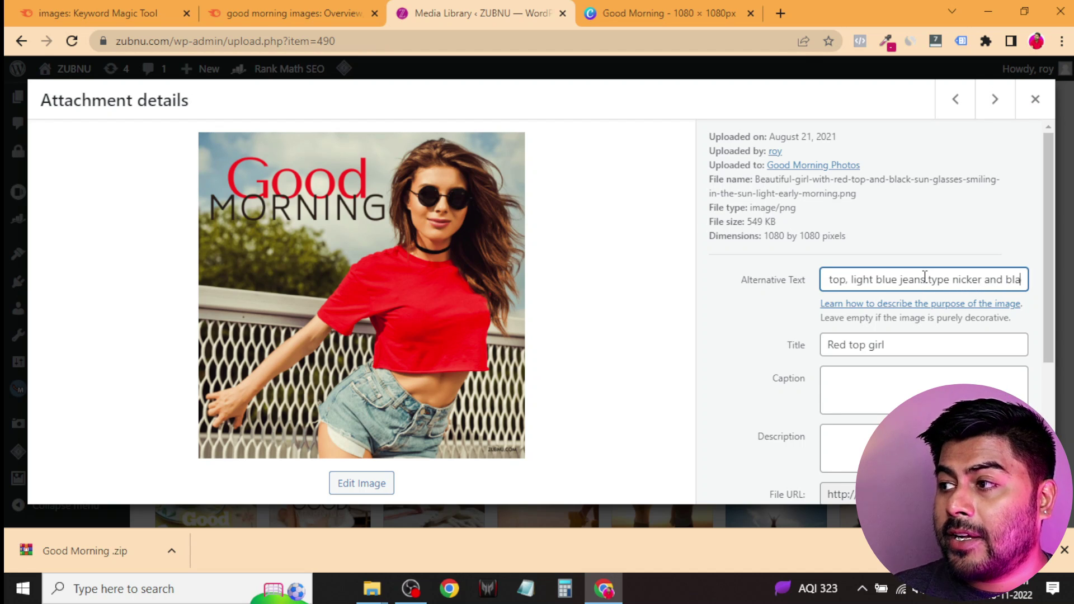
text(ck sun glasses smiling)
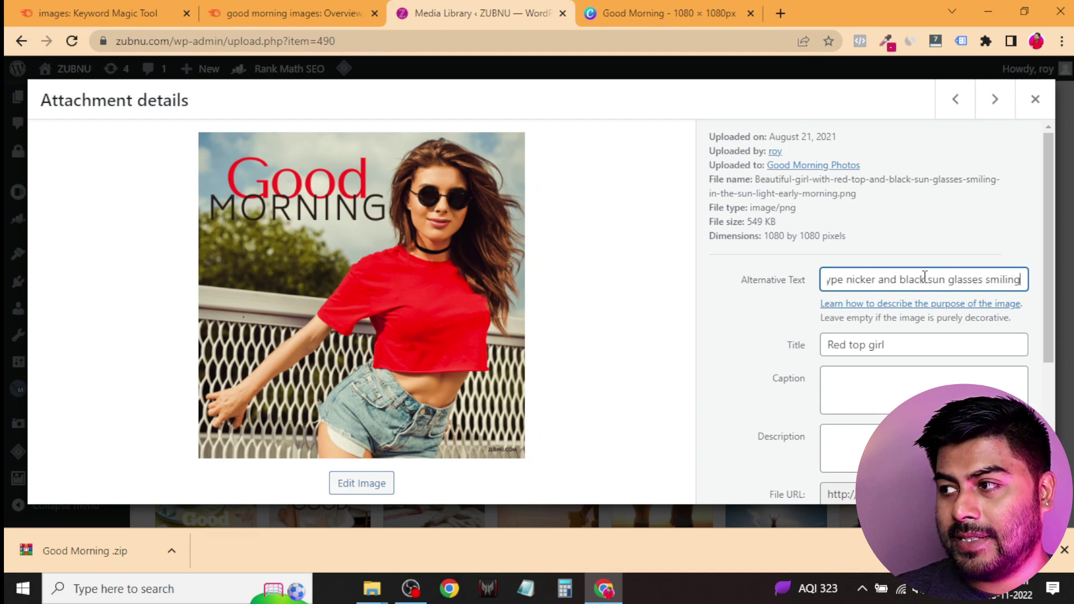
text( in the sun light e)
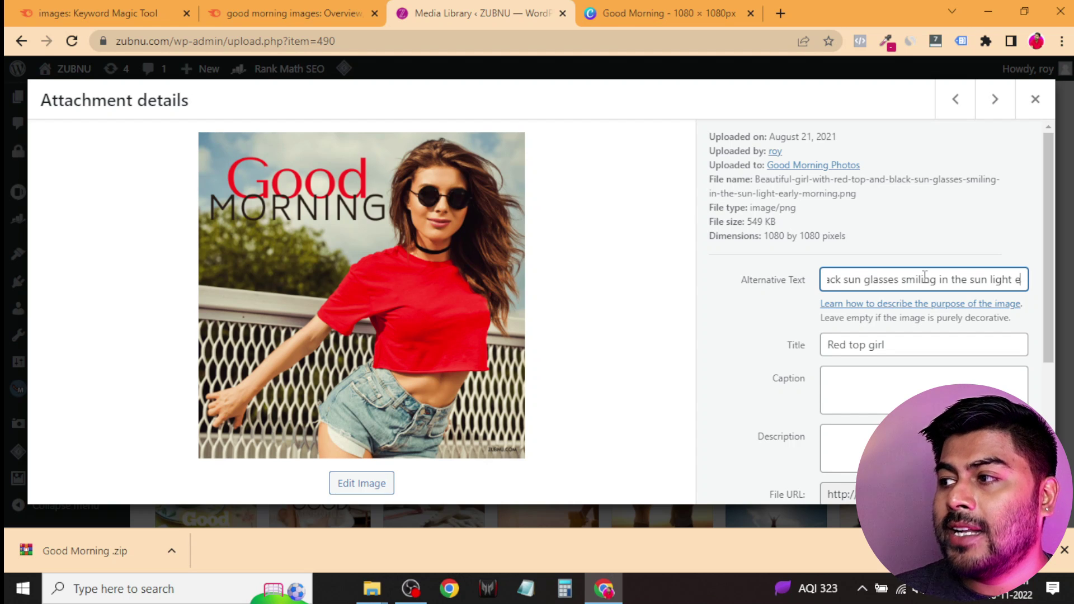
text(arly morning. she is holdin)
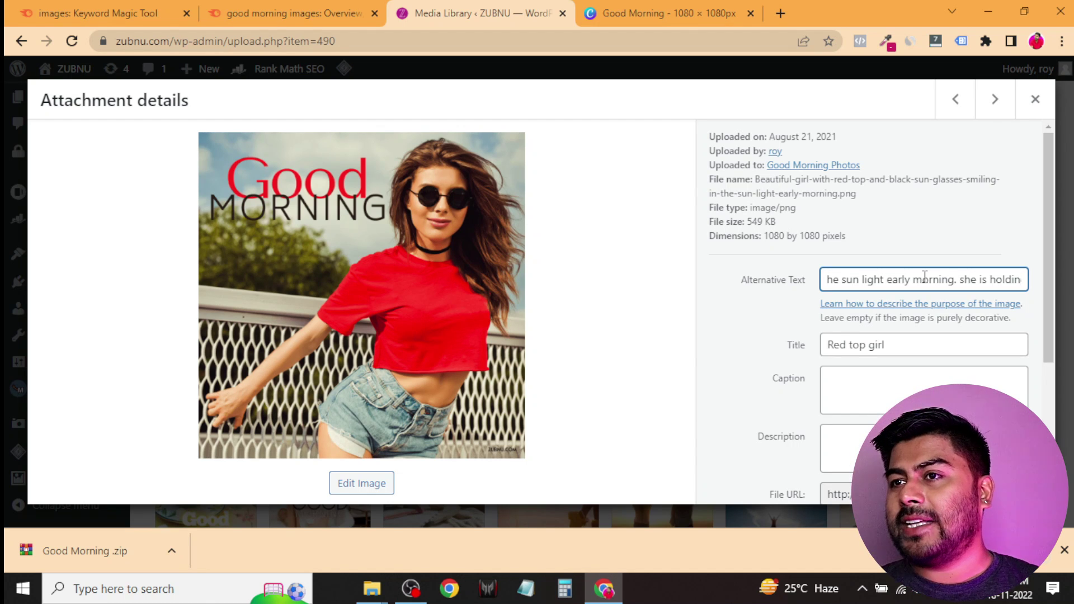
click(995, 99)
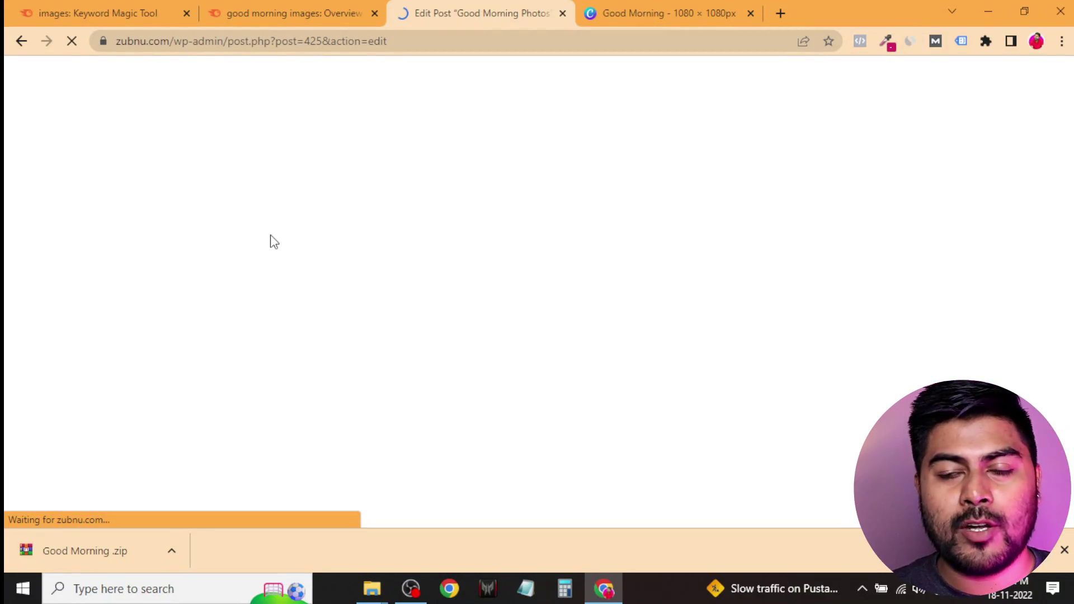
Look over the first images of the Good Morning Photos post in the editor and examine its introductory paragraph.
scroll(562, 342, down, 15)
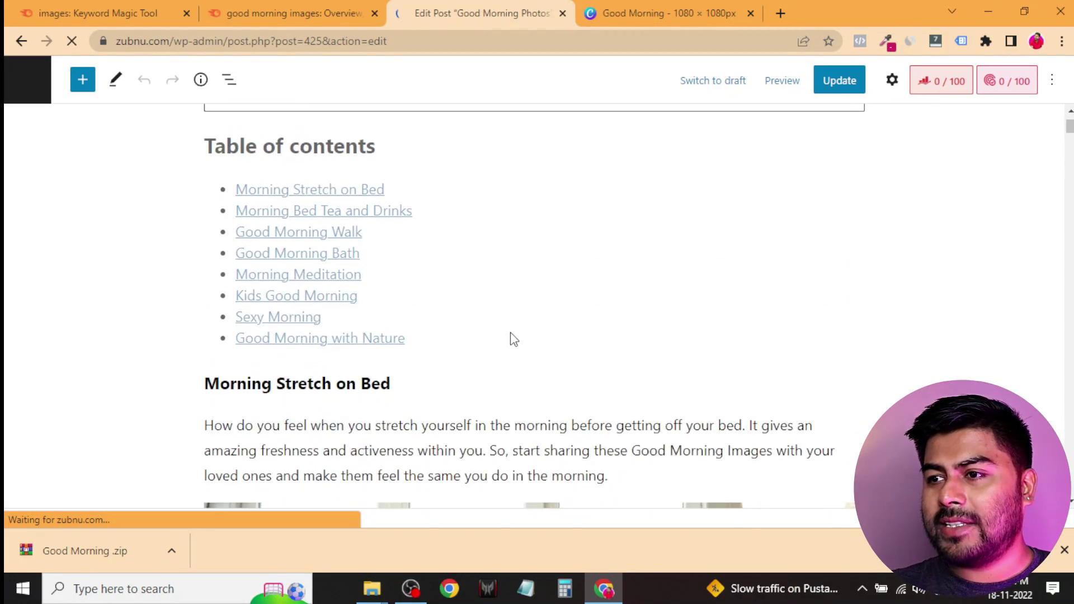
scroll(515, 334, down, 20)
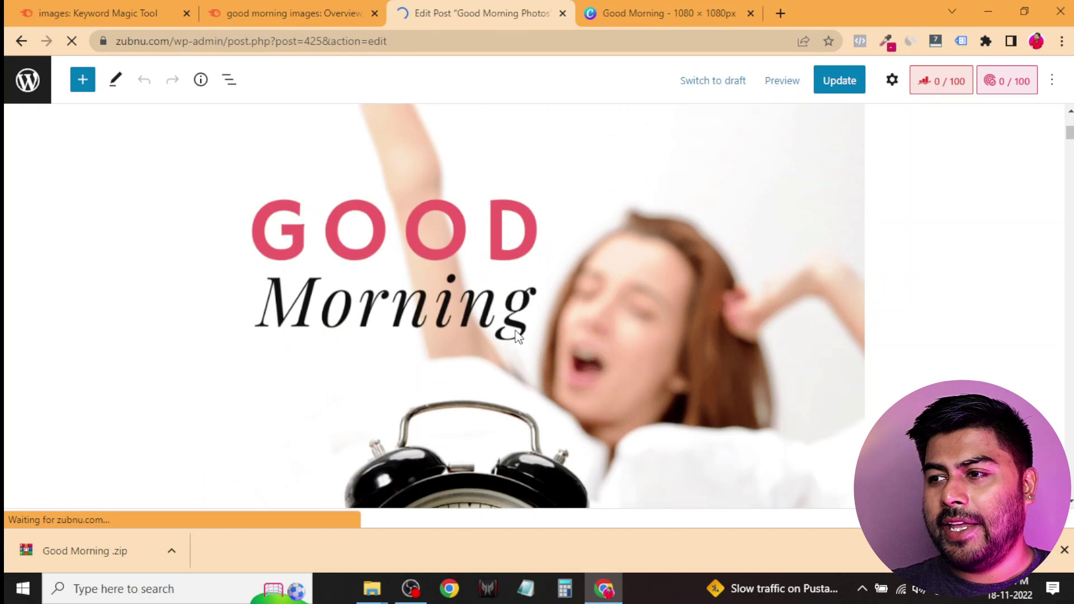
scroll(514, 335, down, 6)
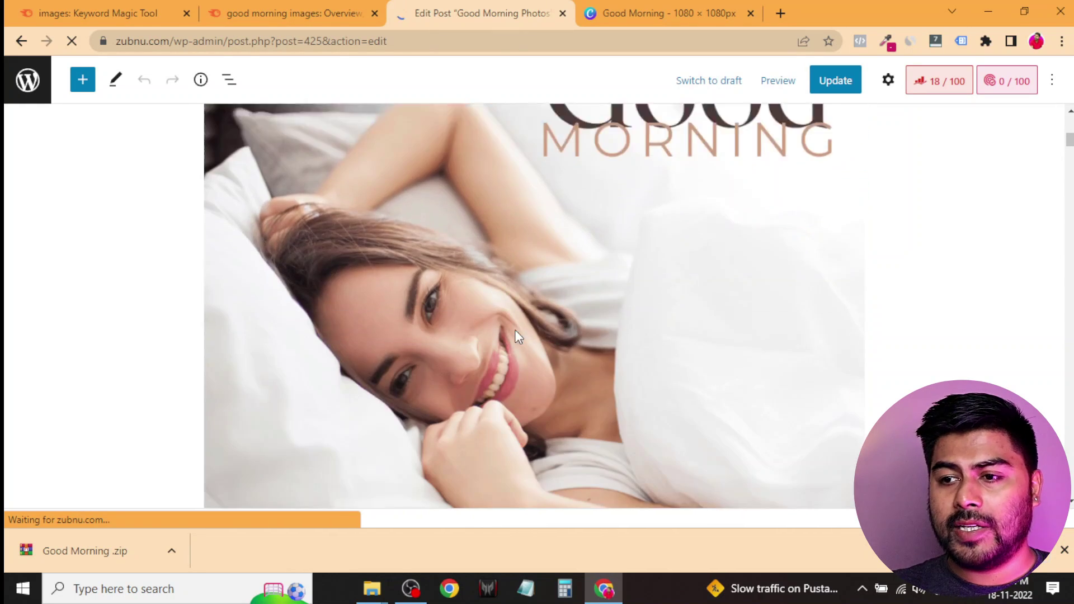
scroll(623, 370, down, 5)
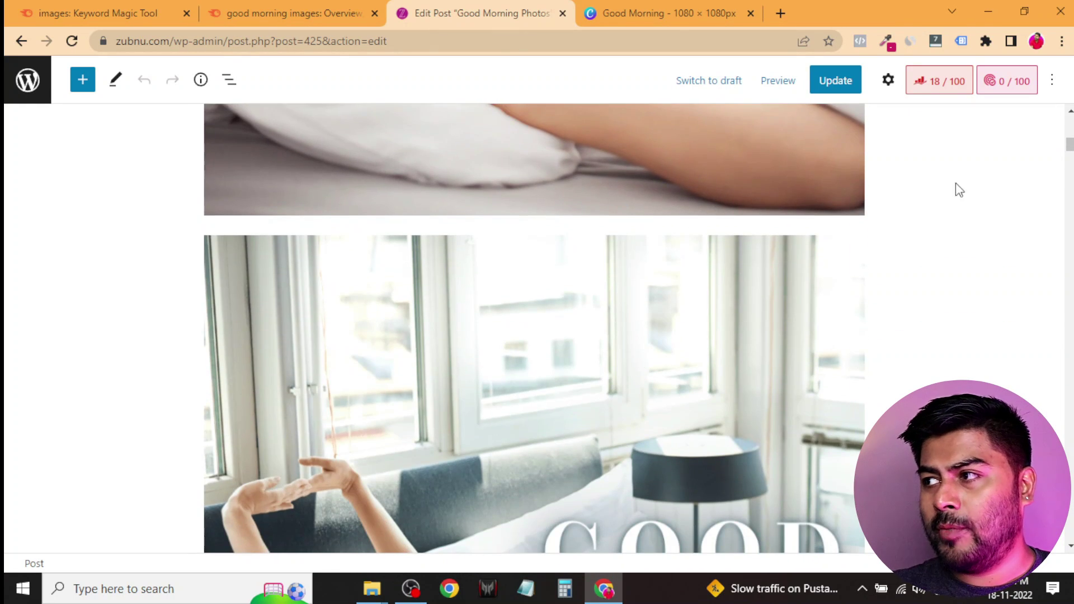
drag(1068, 144, 1068, 127)
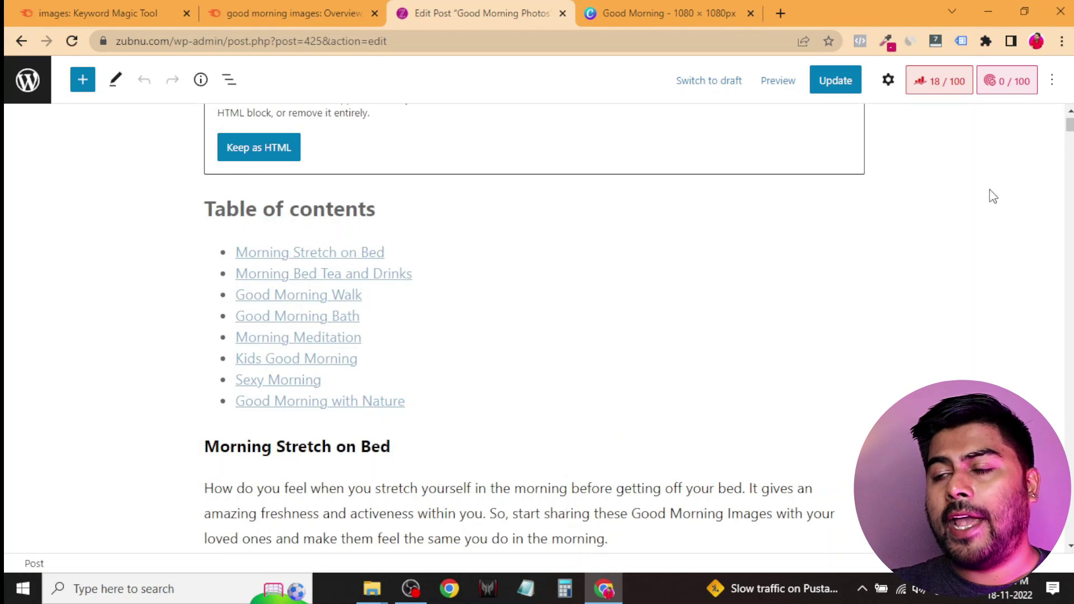
scroll(593, 307, up, 4)
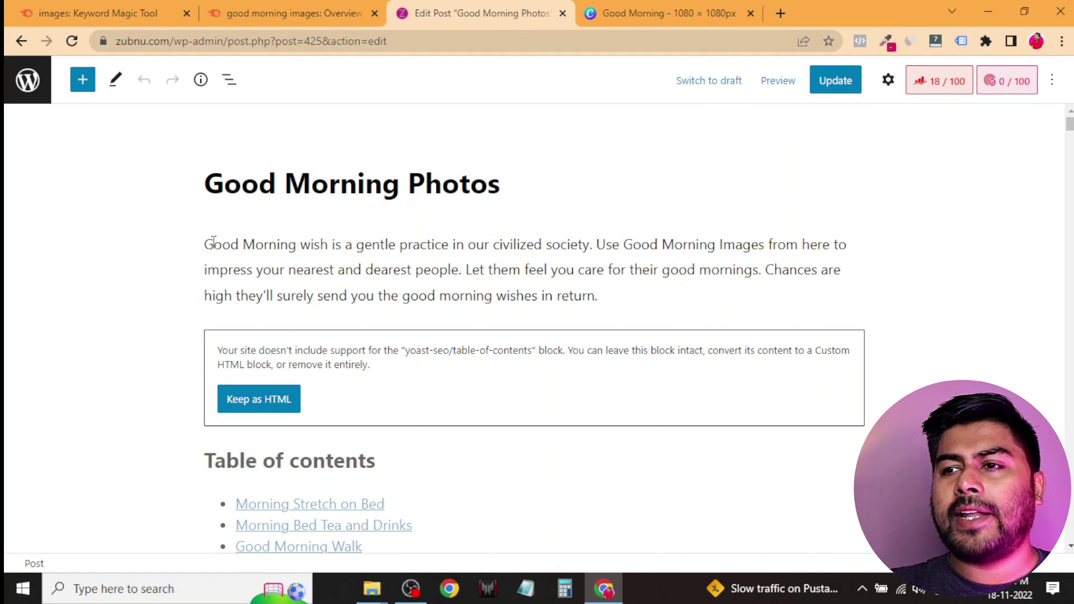
drag(213, 243, 573, 296)
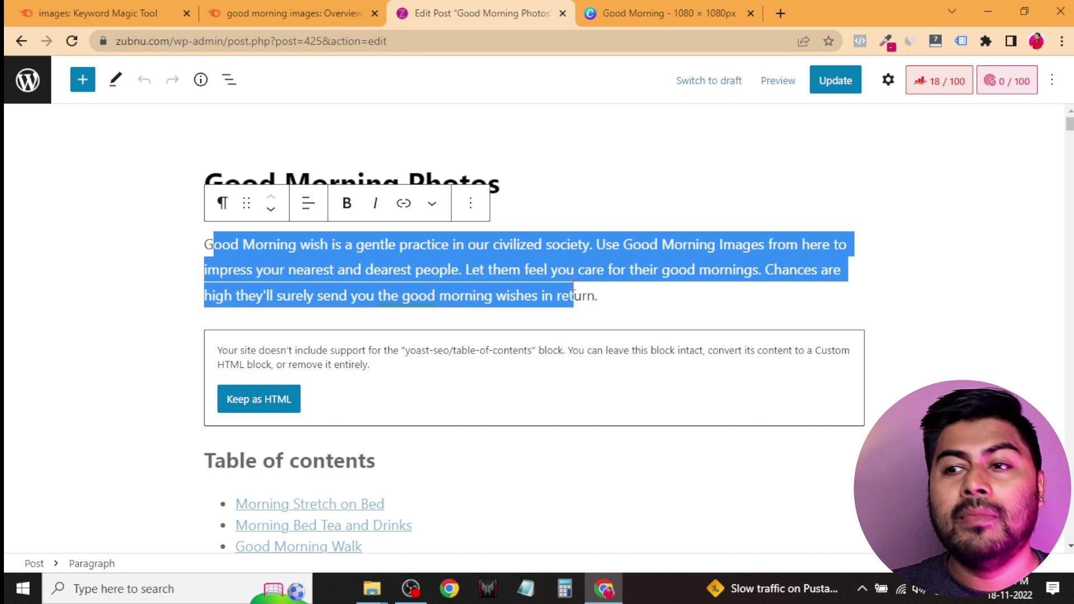
click(191, 362)
Examine the post's table of contents and the Morning Stretch on Bed section with its text and images.
scroll(216, 390, down, 5)
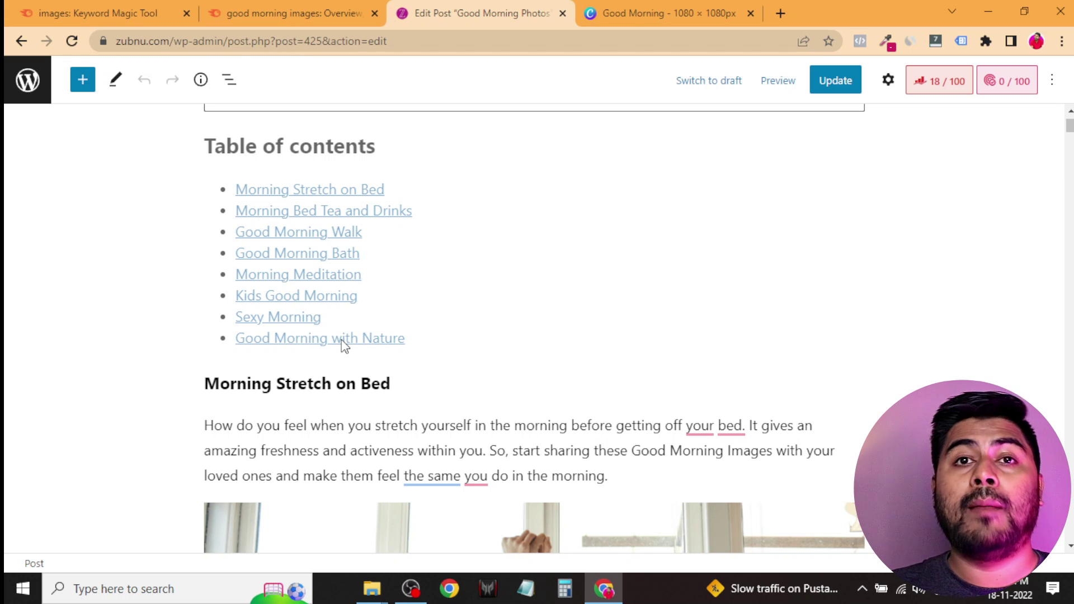
scroll(344, 345, down, 2)
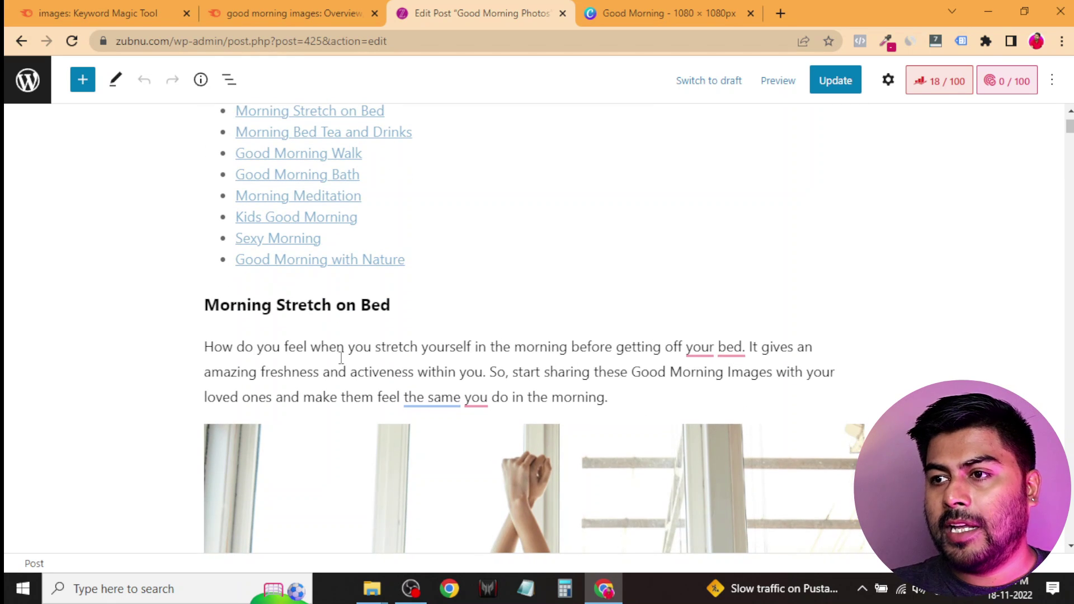
scroll(342, 347, down, 3)
scroll(341, 327, down, 15)
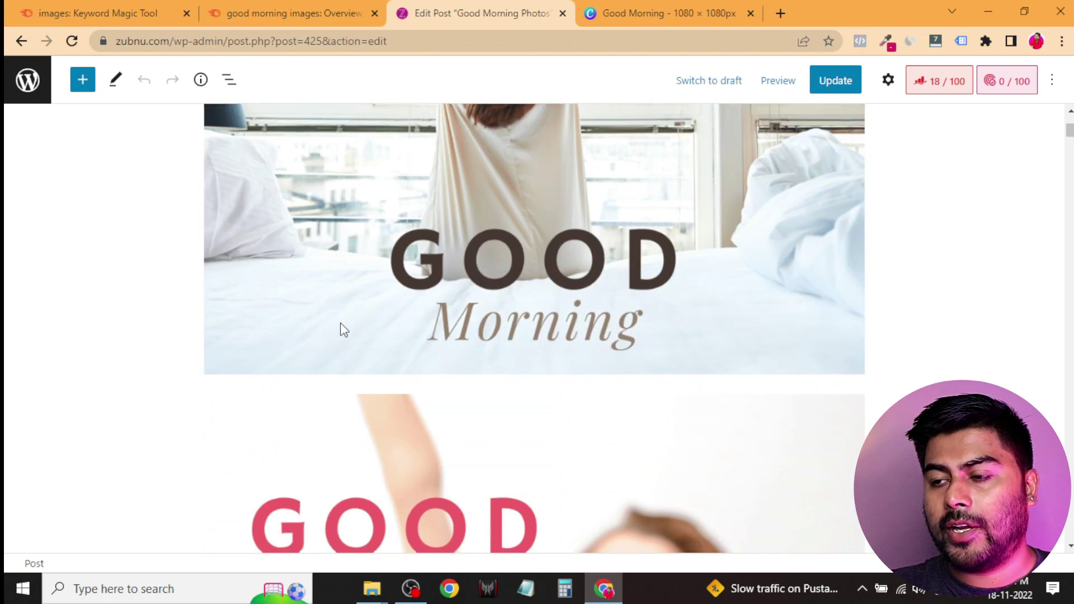
scroll(342, 328, down, 15)
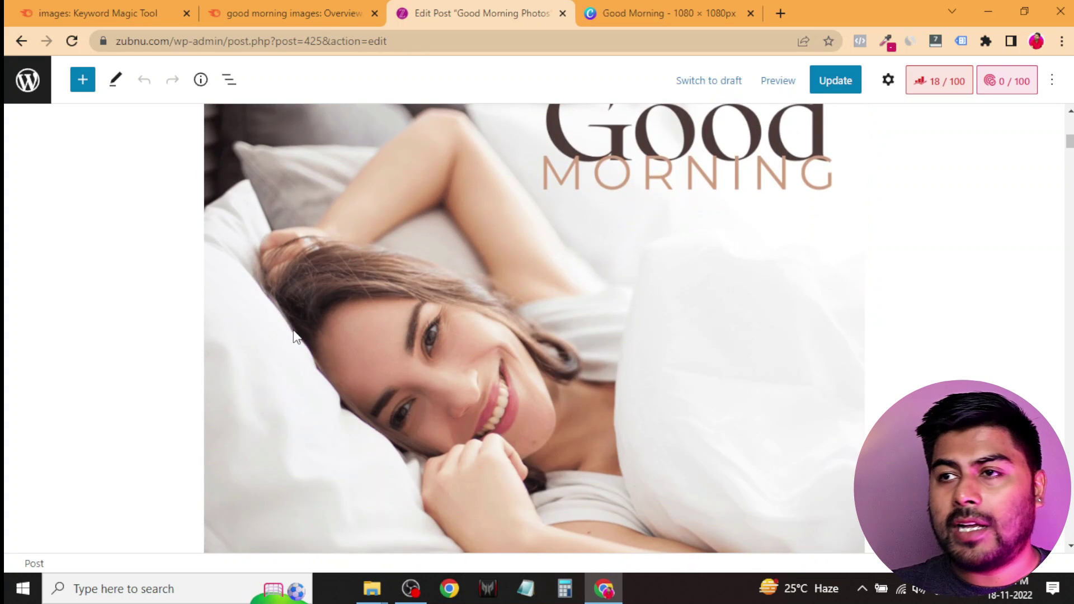
scroll(781, 166, up, 6)
scroll(782, 167, up, 6)
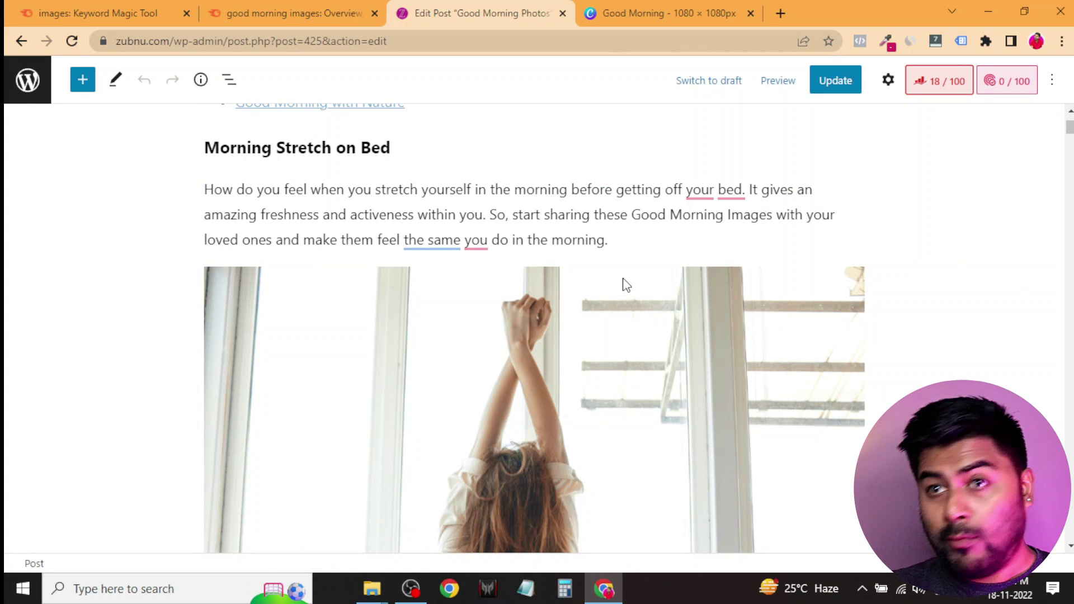
Edit the post's Rank Math snippet and replace the SEO title with "Good Morning Images for your Friends and Family Members. Download Now".
click(945, 88)
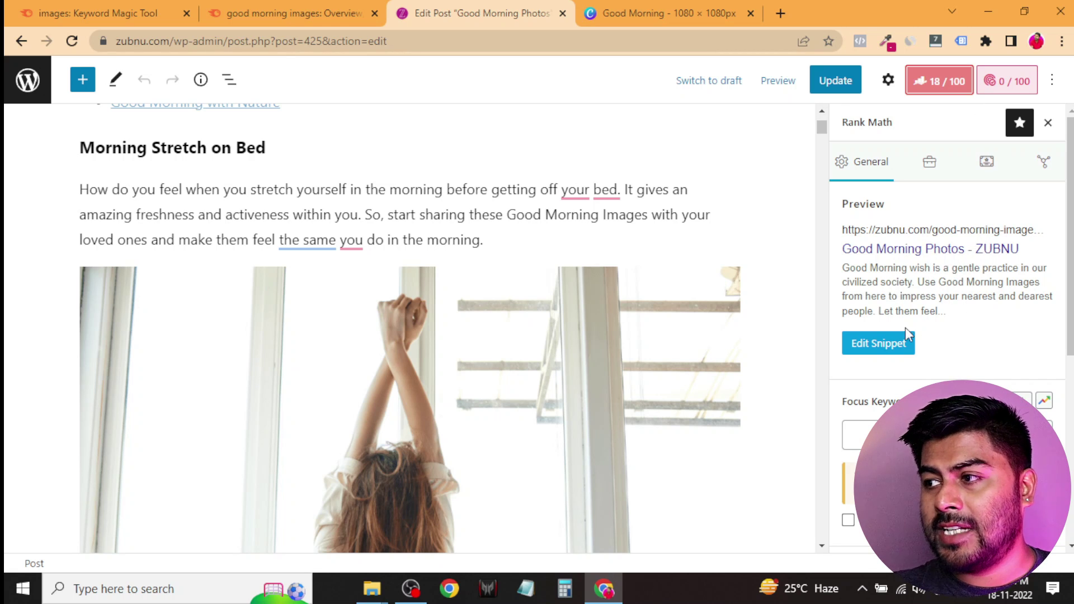
click(882, 344)
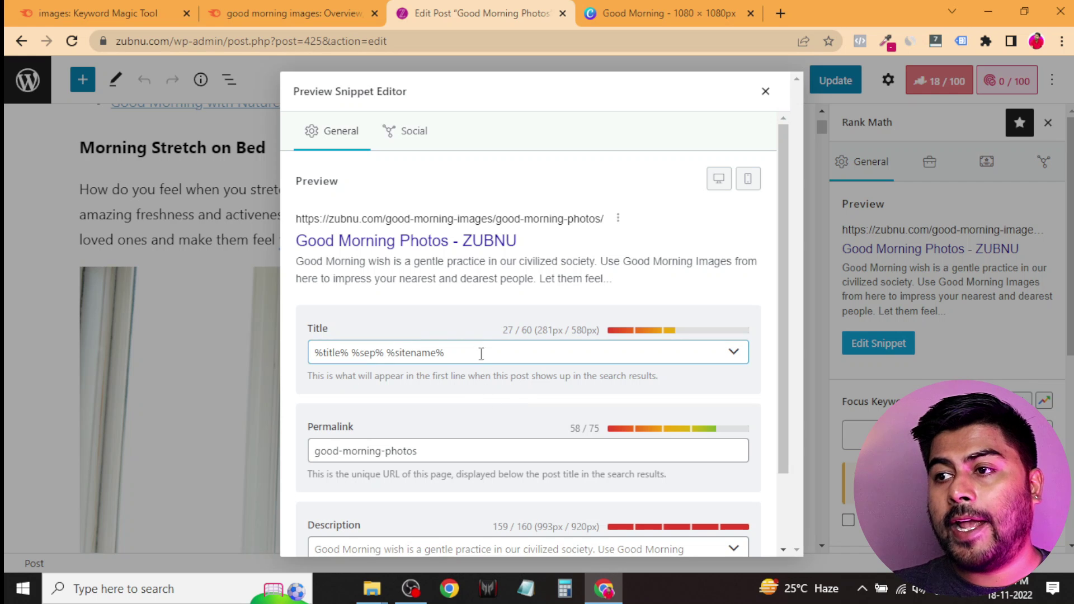
drag(479, 354, 285, 371)
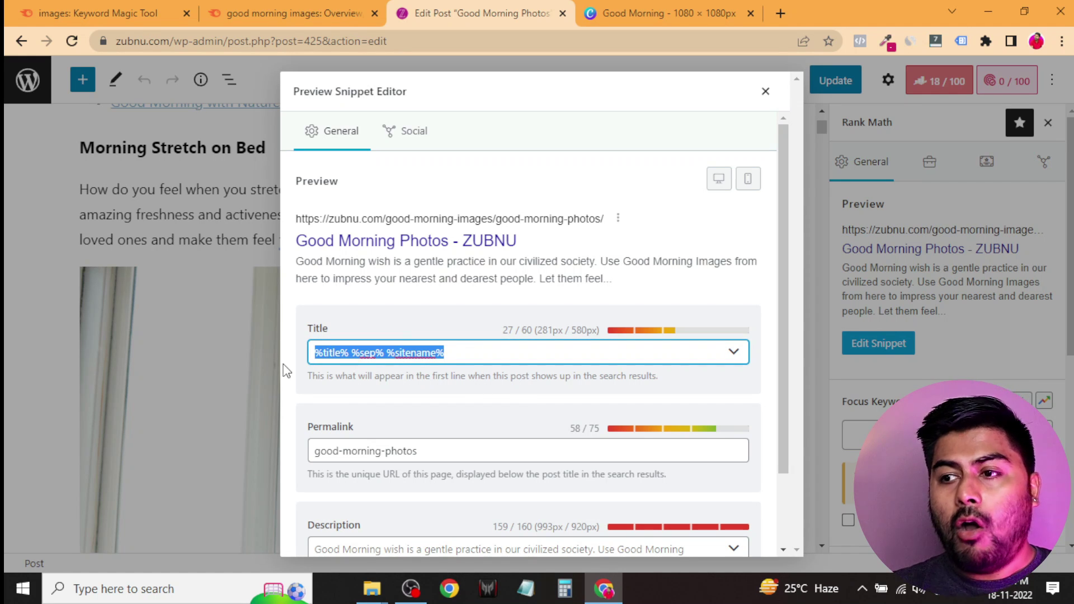
key(BackSpace)
text(Good Mo)
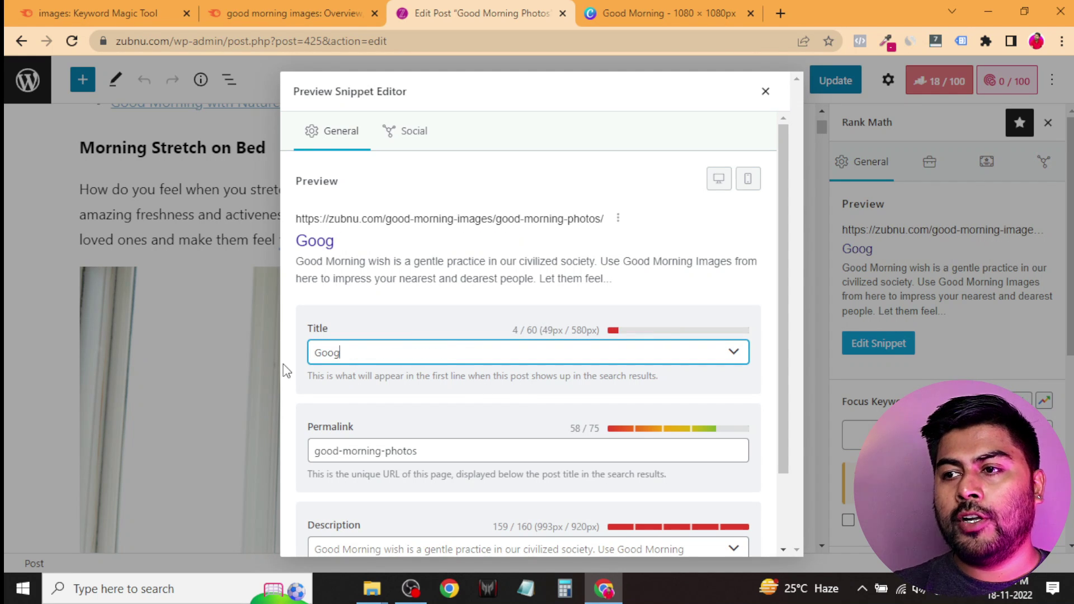
text(rning Images)
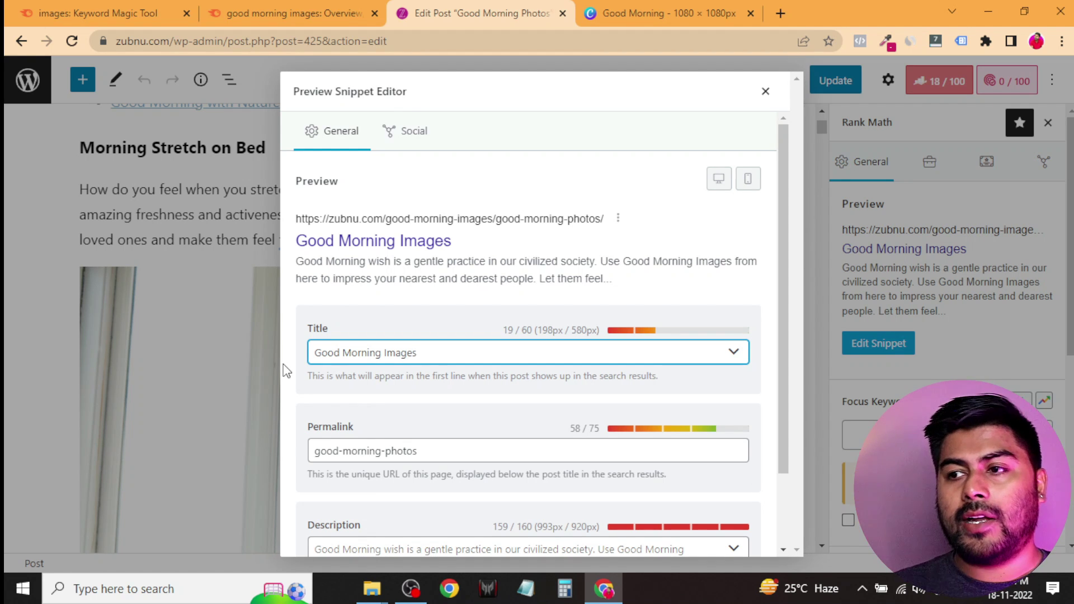
text(for you)
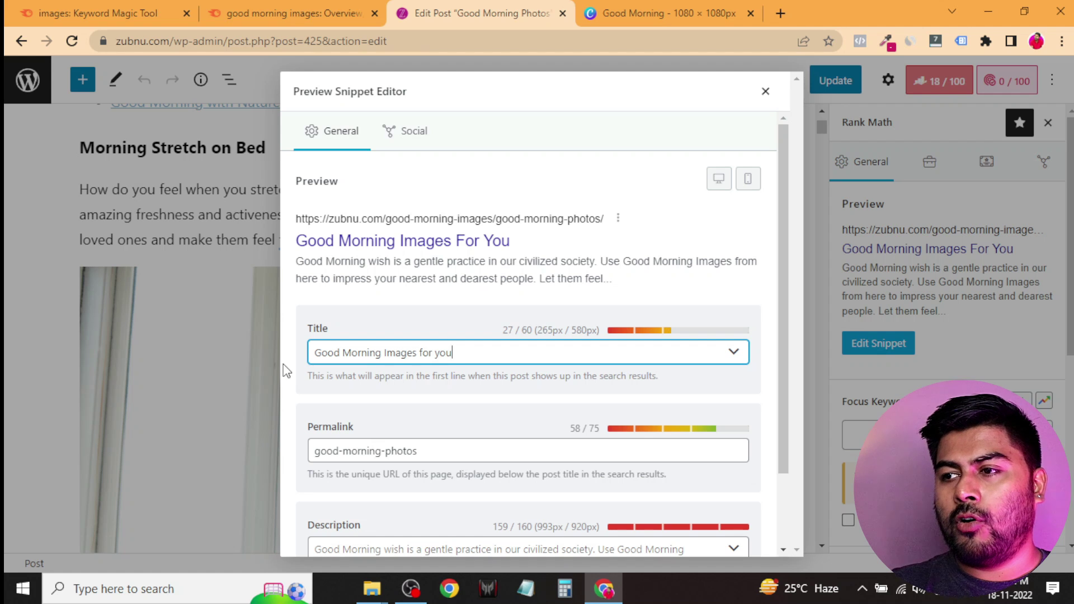
text(r Friends )
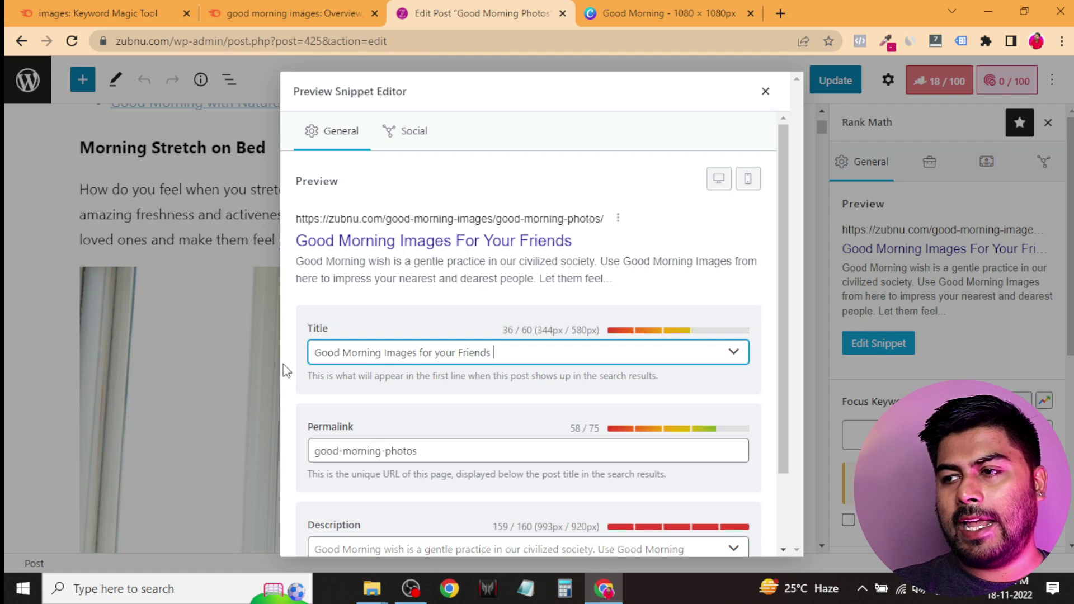
text( and Family)
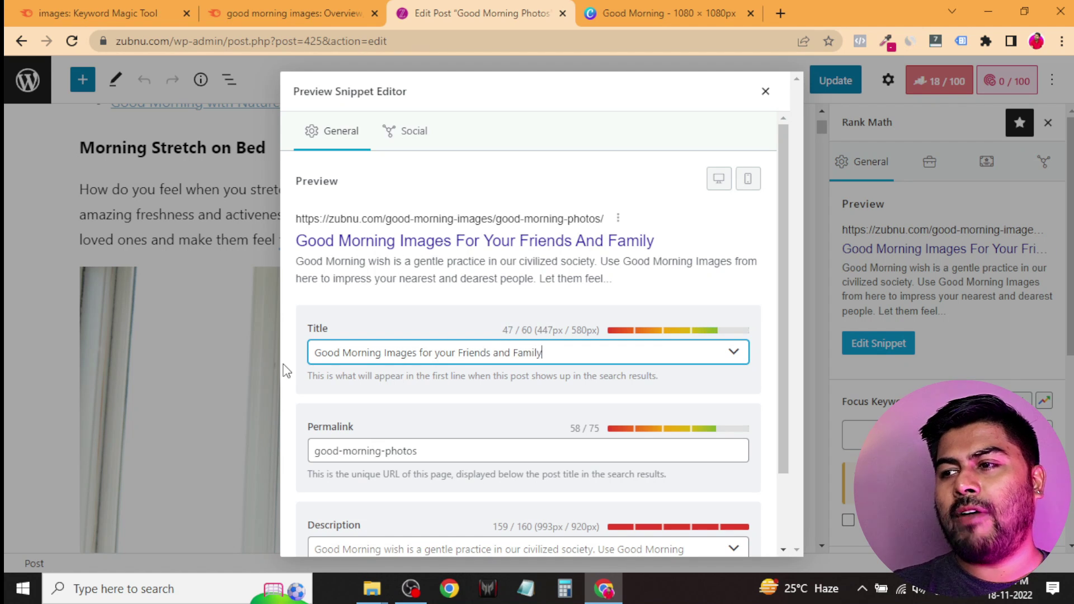
text( Members)
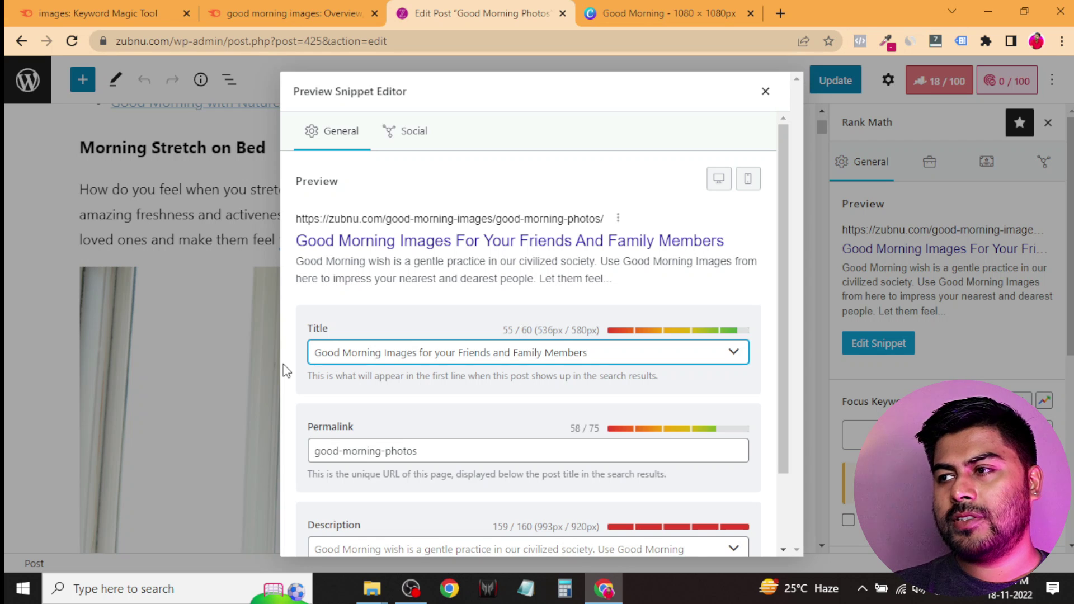
text(. Down)
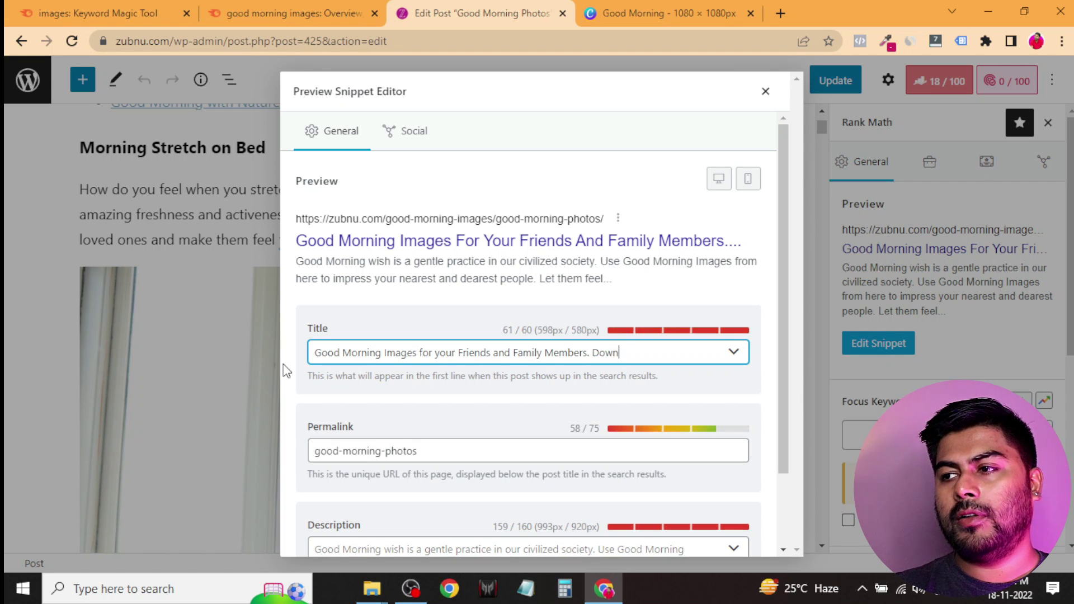
text(load Now)
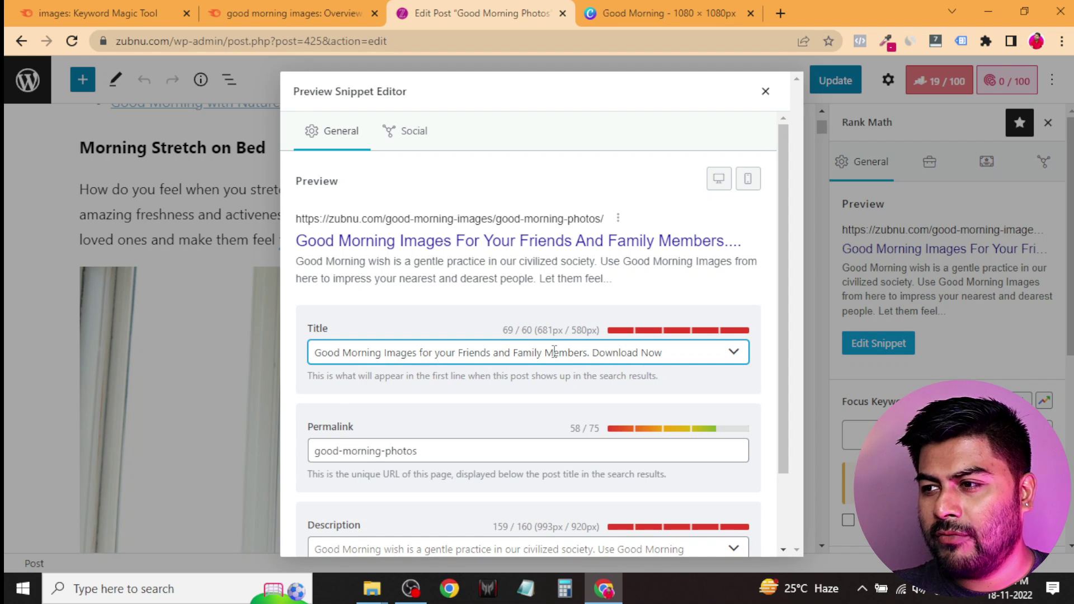
Shorten the SEO title to "Good Morning Images for your Friends and Family. Download Now".
double_click(572, 354)
key(BackSpace)
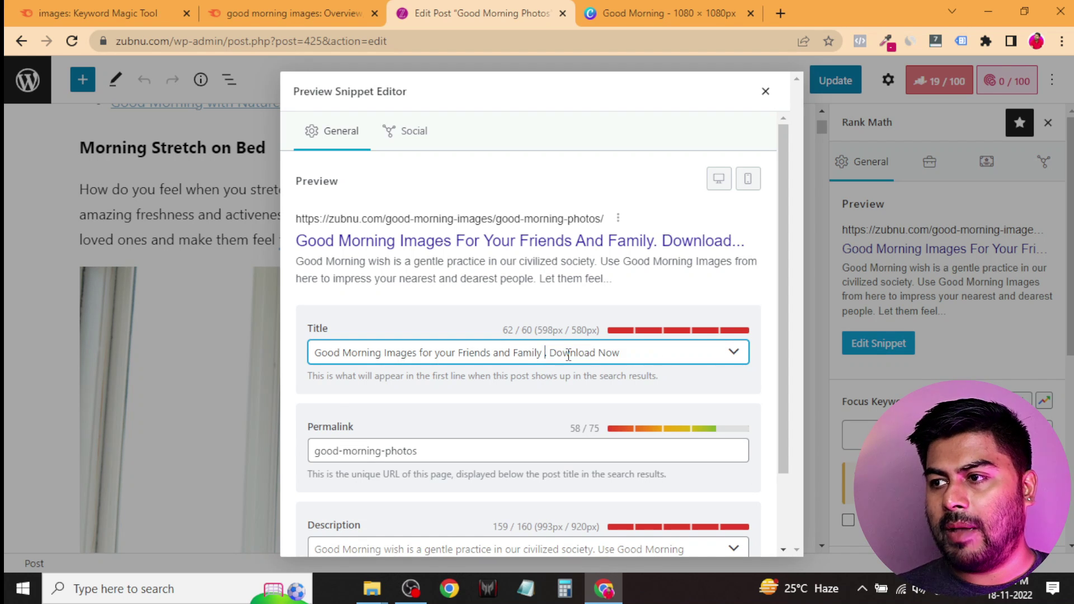
key(BackSpace)
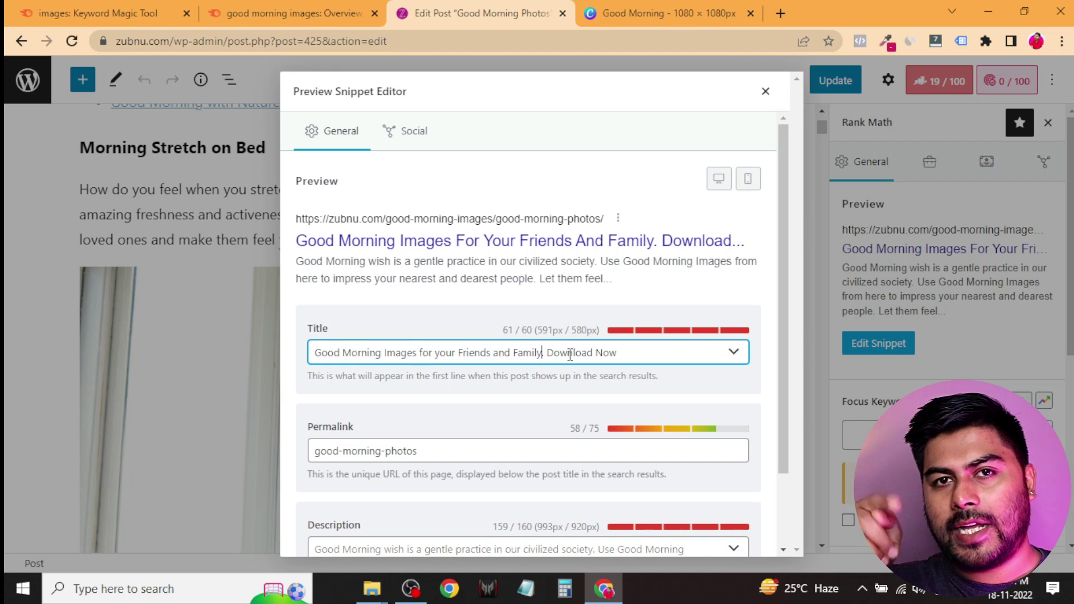
Write the meta description "Here are hundredes of Google Morning Images available for your friends and family to with them a very good morning.".
scroll(484, 400, down, 2)
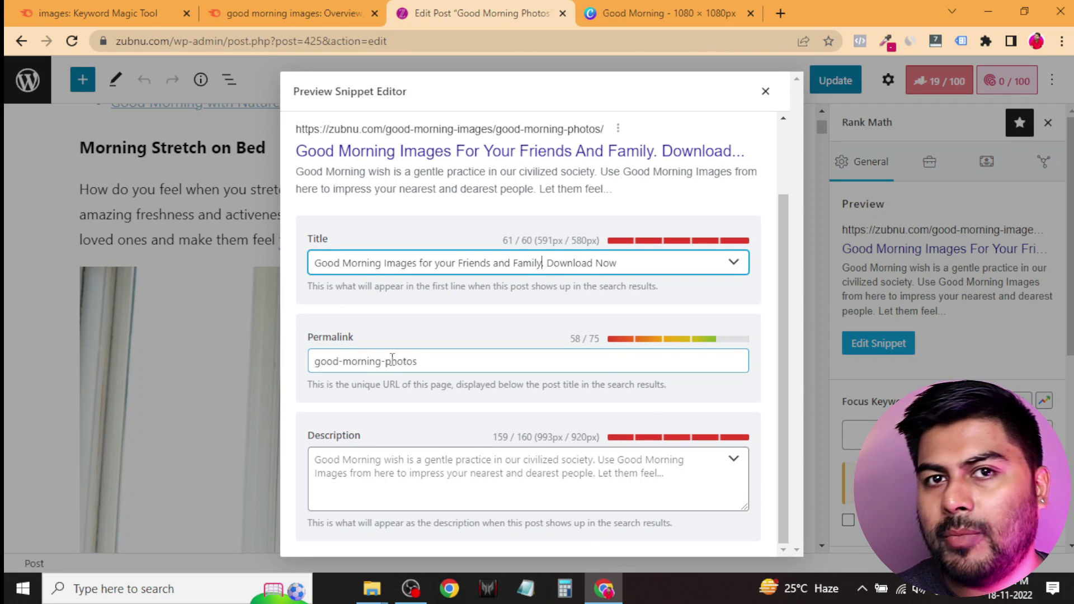
click(494, 475)
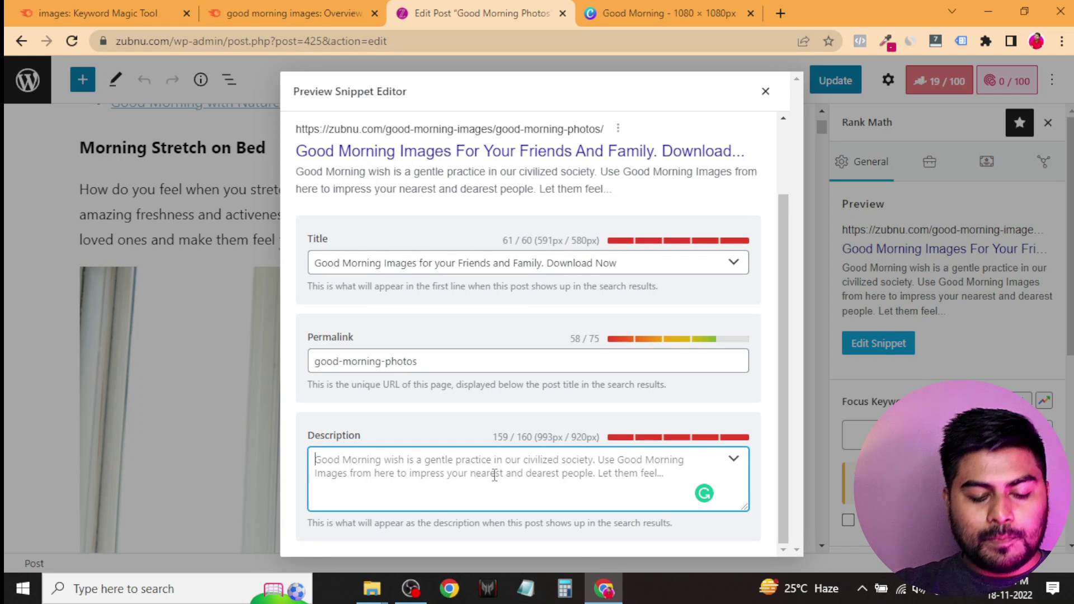
text(Here are hund)
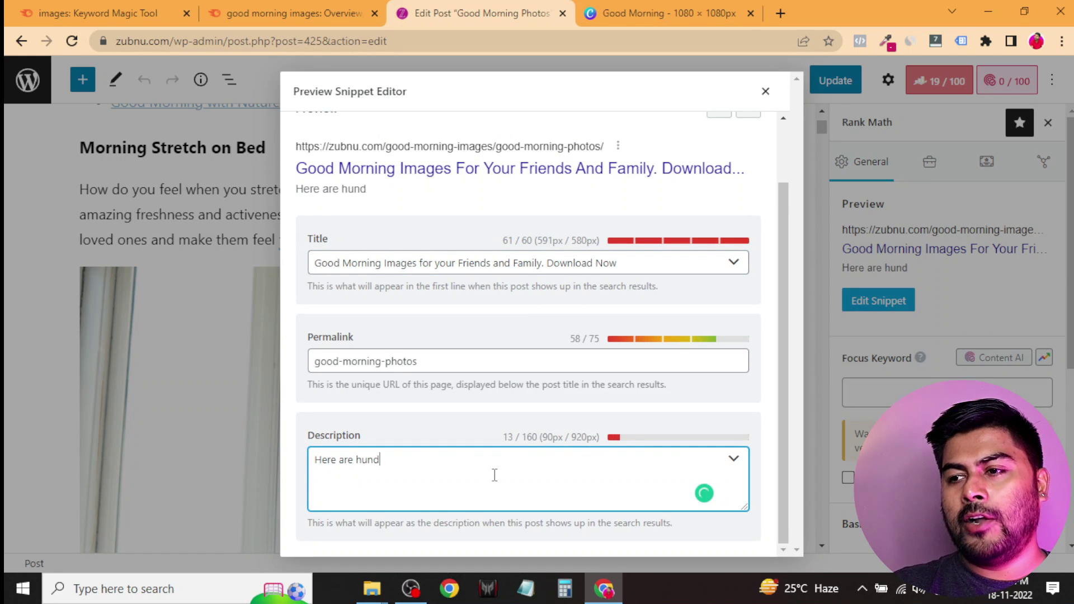
text(redes of Goo)
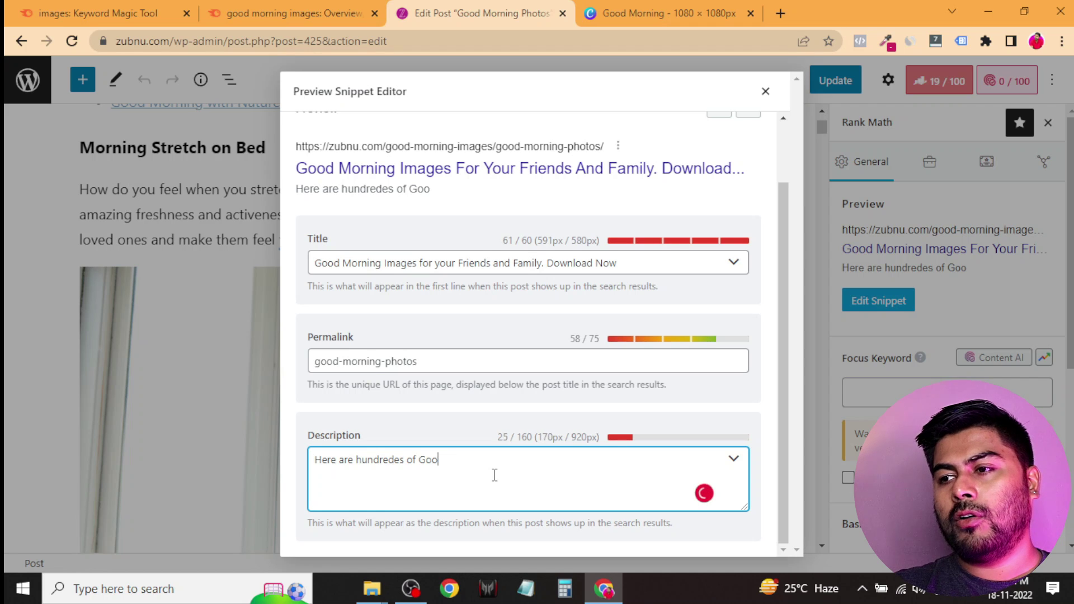
text(gle Morning Ima)
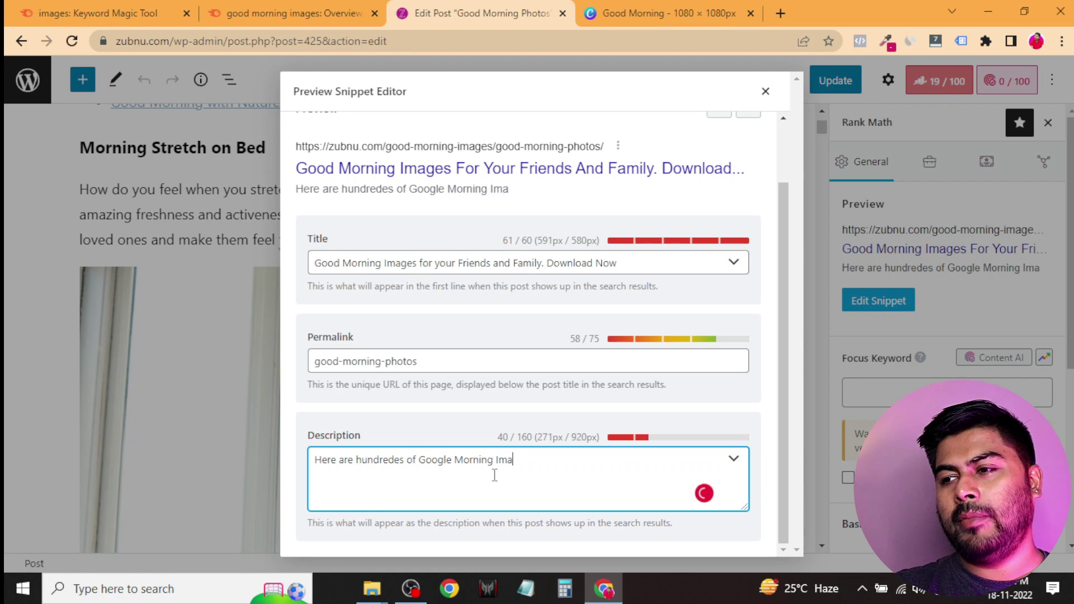
text(ges avai)
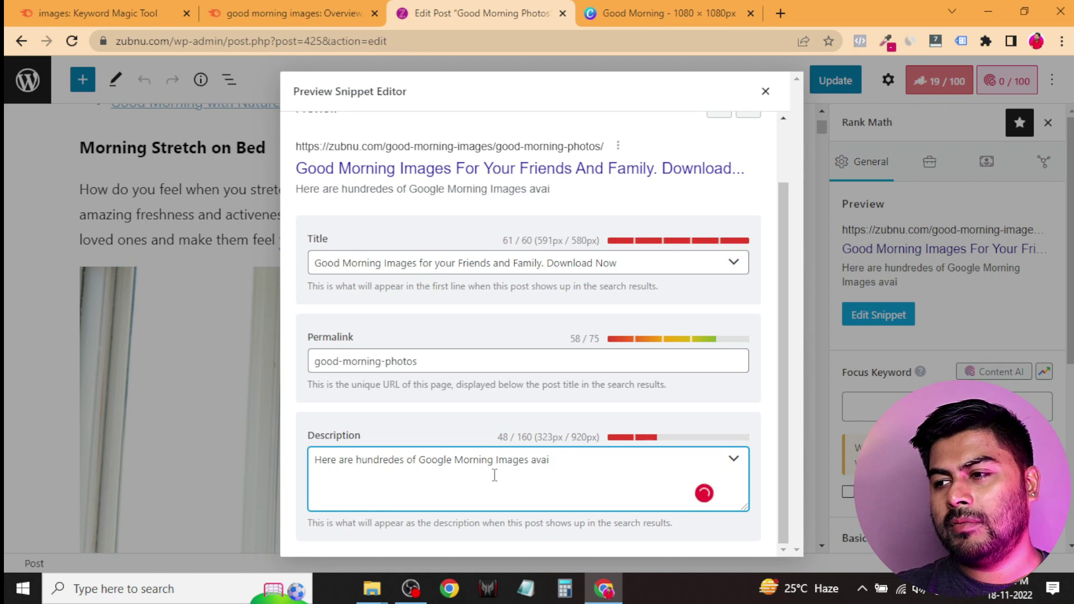
text(lable for your friends an)
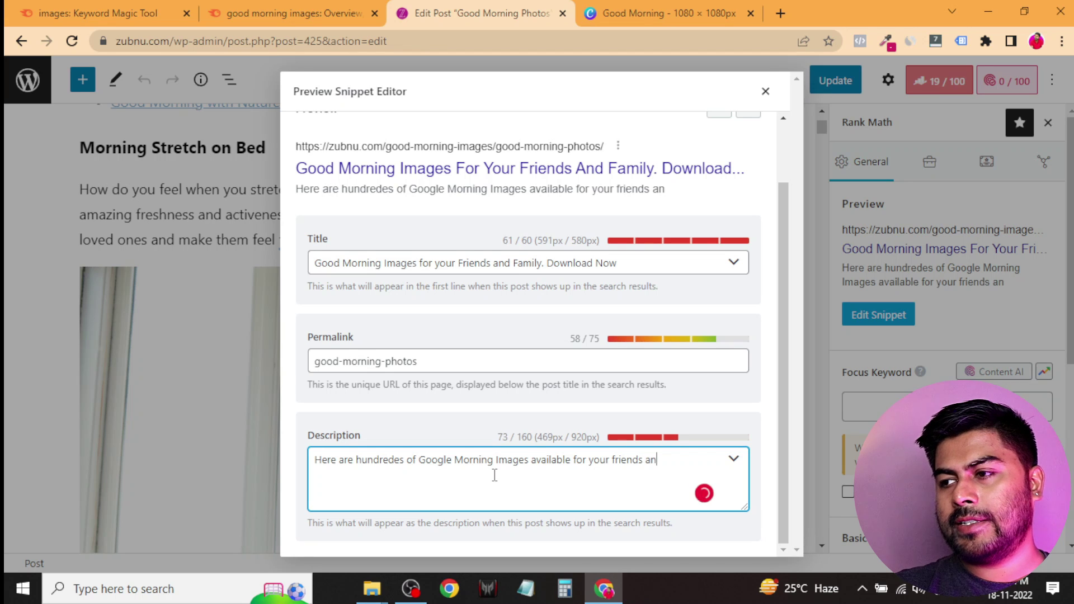
text(d family to with them a)
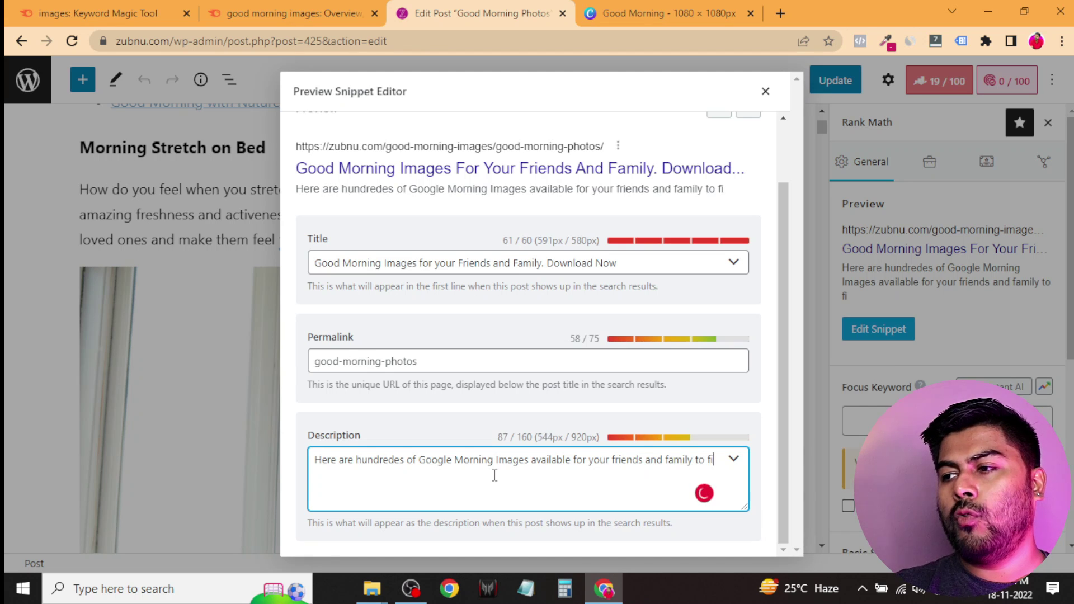
text( v)
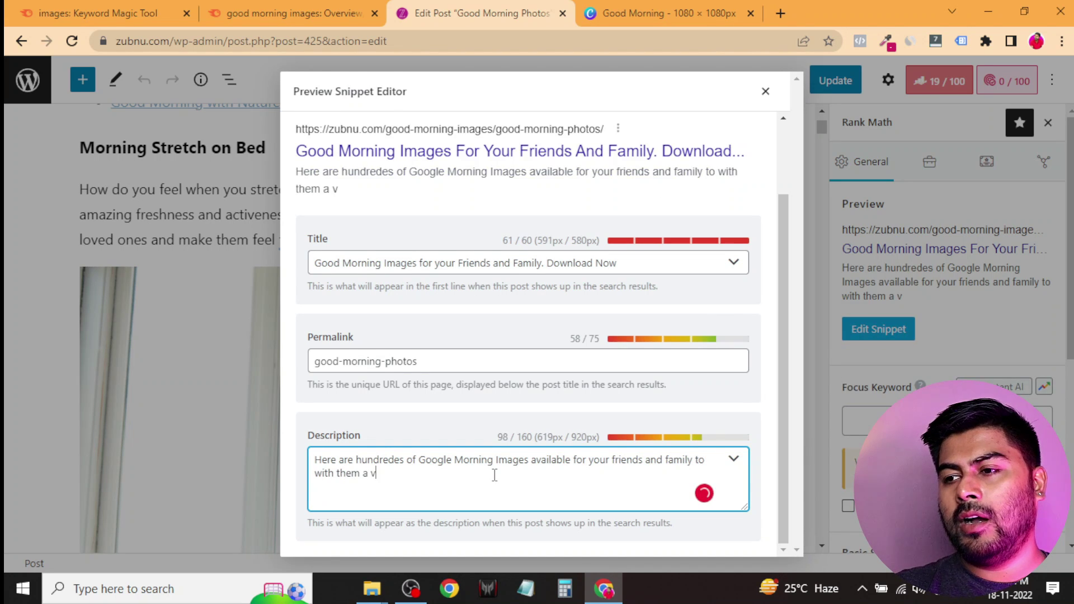
text(ery good mornin)
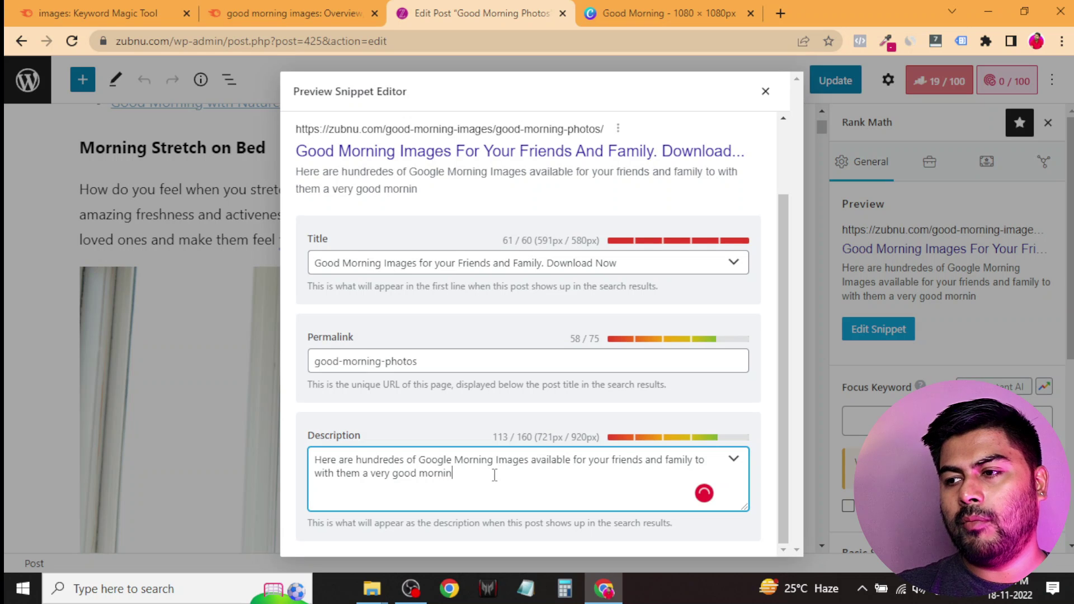
text(g.)
Correct the misspelled word in the meta description to "hundreds" and close the snippet editor.
mouse_move(404, 459)
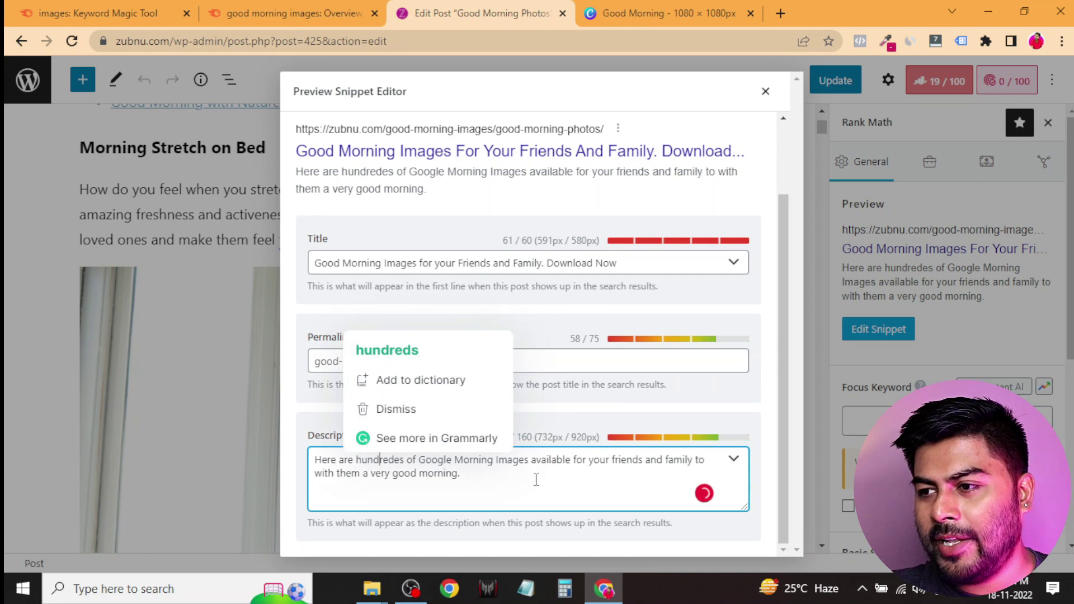
click(387, 350)
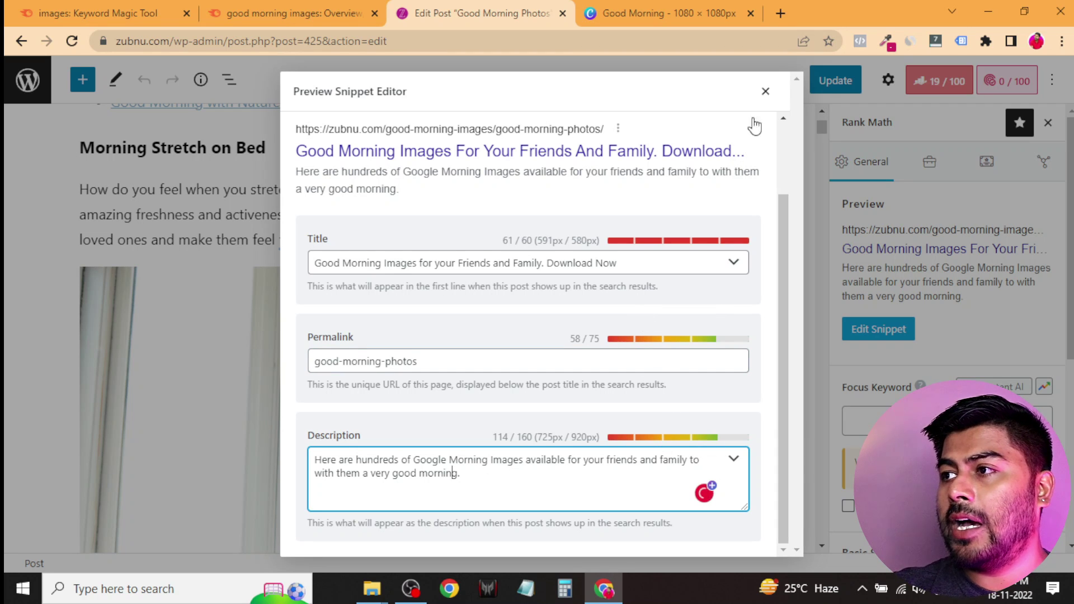
click(776, 92)
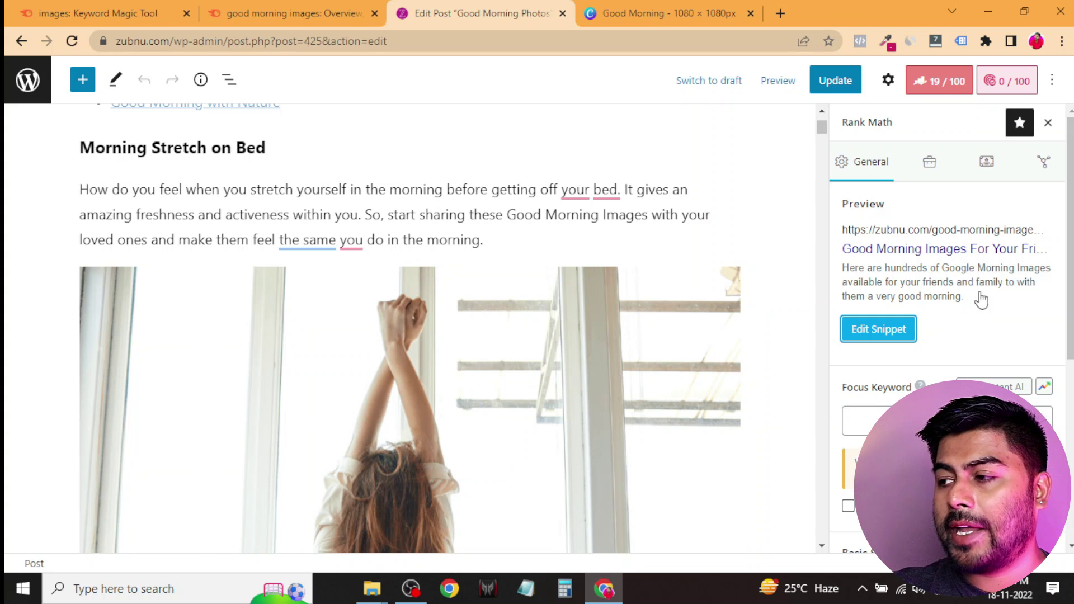
Add "good morning images" as the post's focus keyword in Rank Math.
click(925, 422)
text(goog)
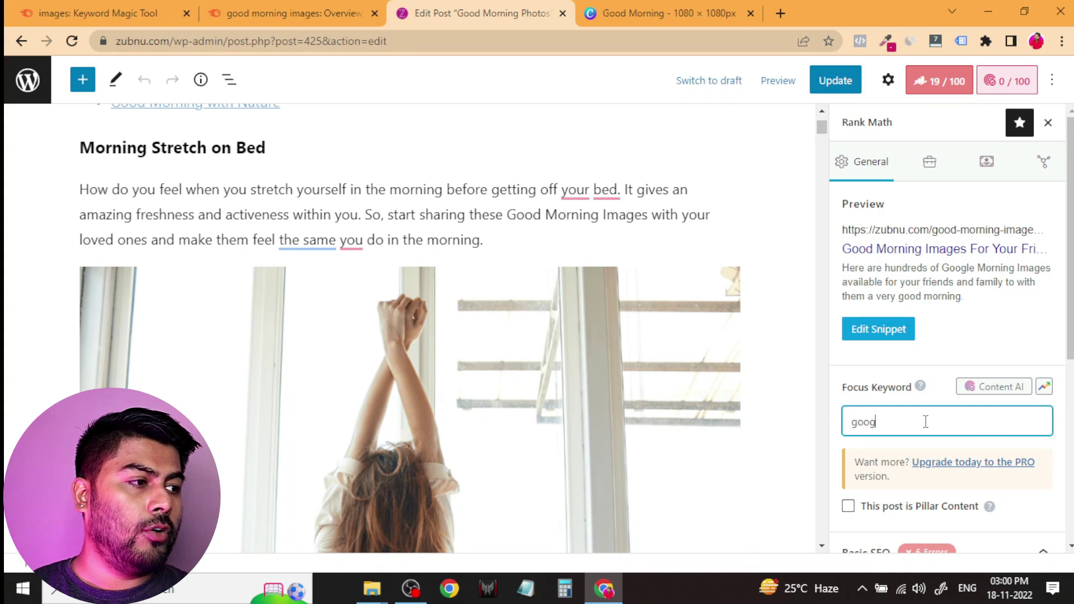
key(BackSpace)
text(d morning n)
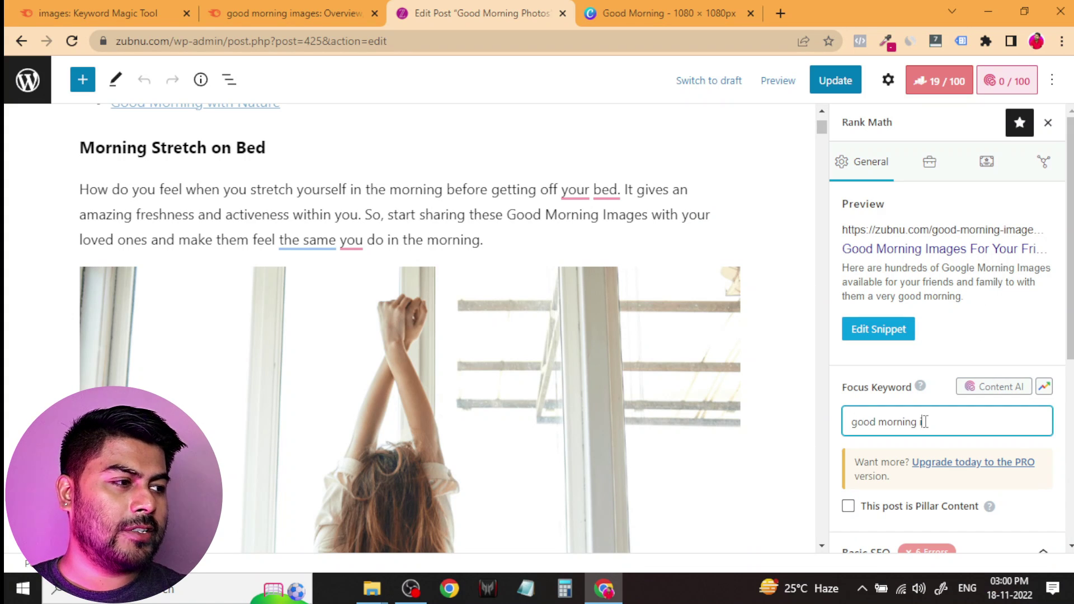
text(mages)
key(Return)
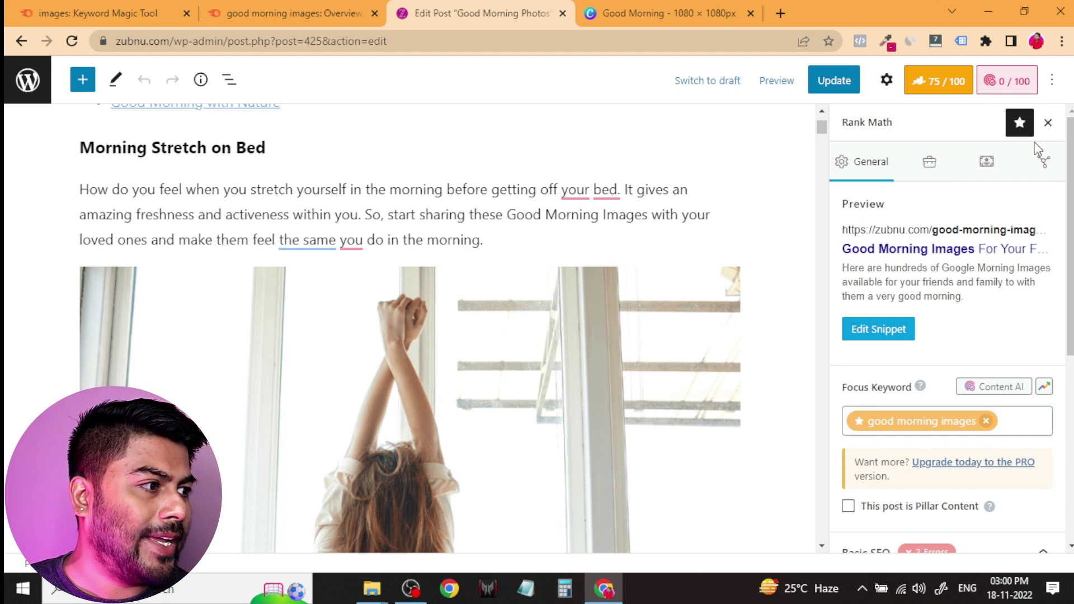
Check the Basic SEO errors, then replace "Google" with "Good" in the snippet's meta description and close the snippet editor.
scroll(890, 336, down, 5)
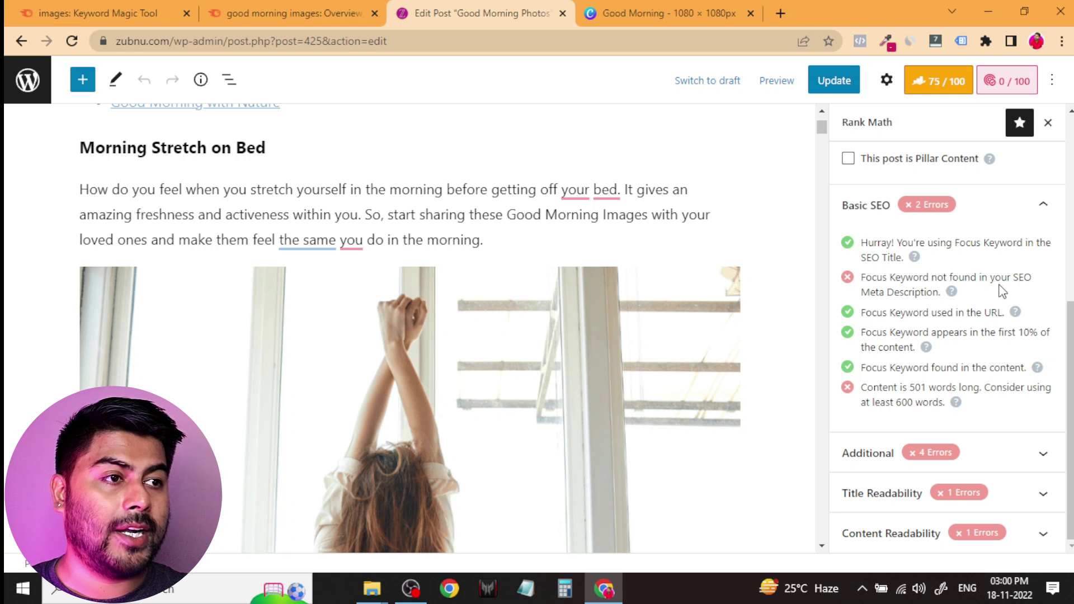
scroll(1006, 291, up, 5)
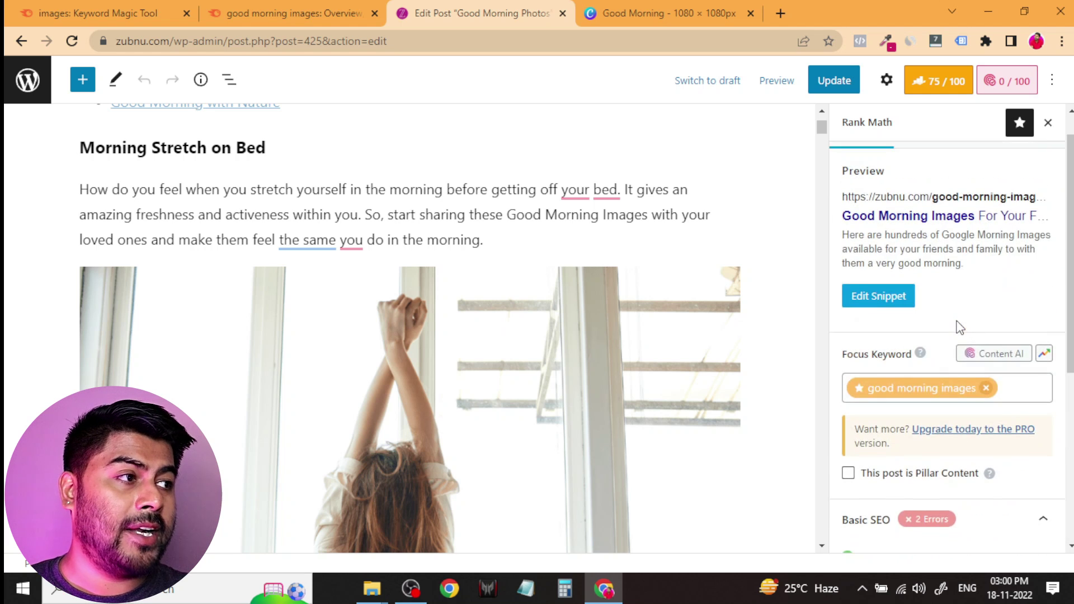
click(894, 300)
scroll(507, 454, down, 2)
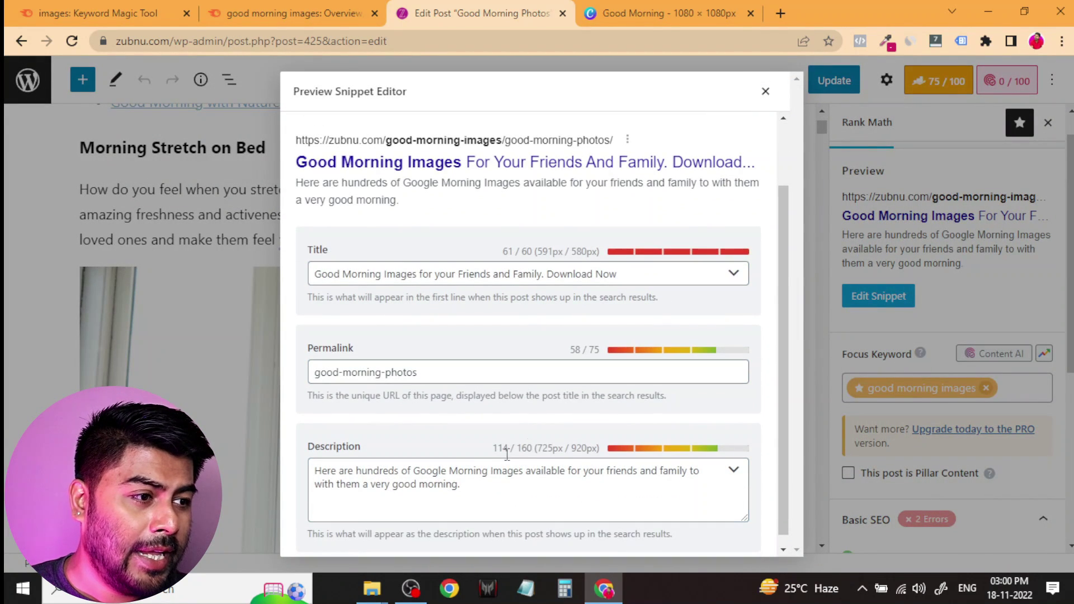
click(417, 472)
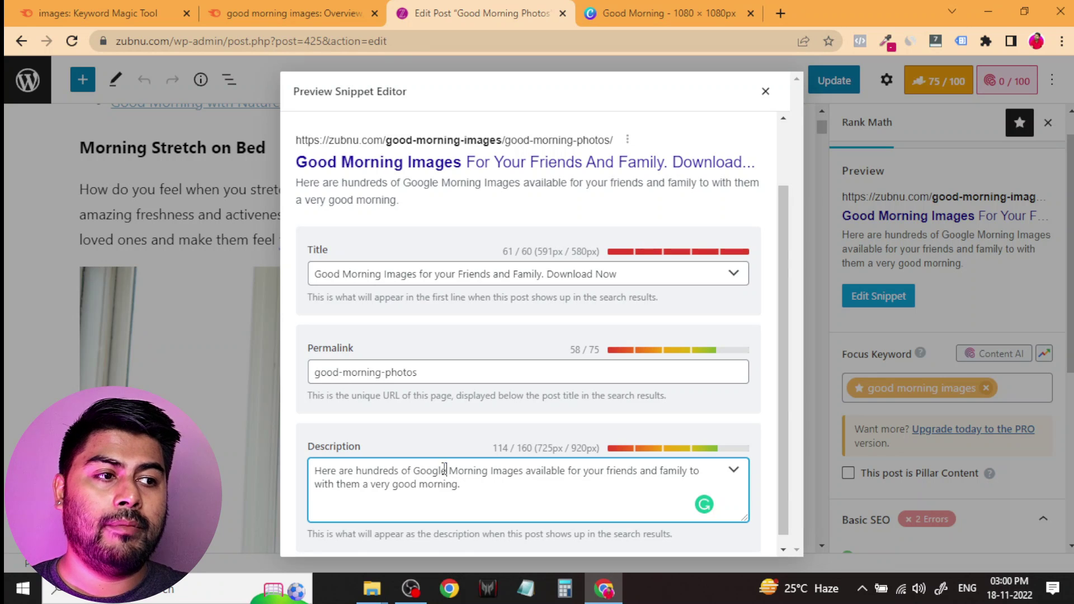
drag(446, 470, 414, 472)
text(Good)
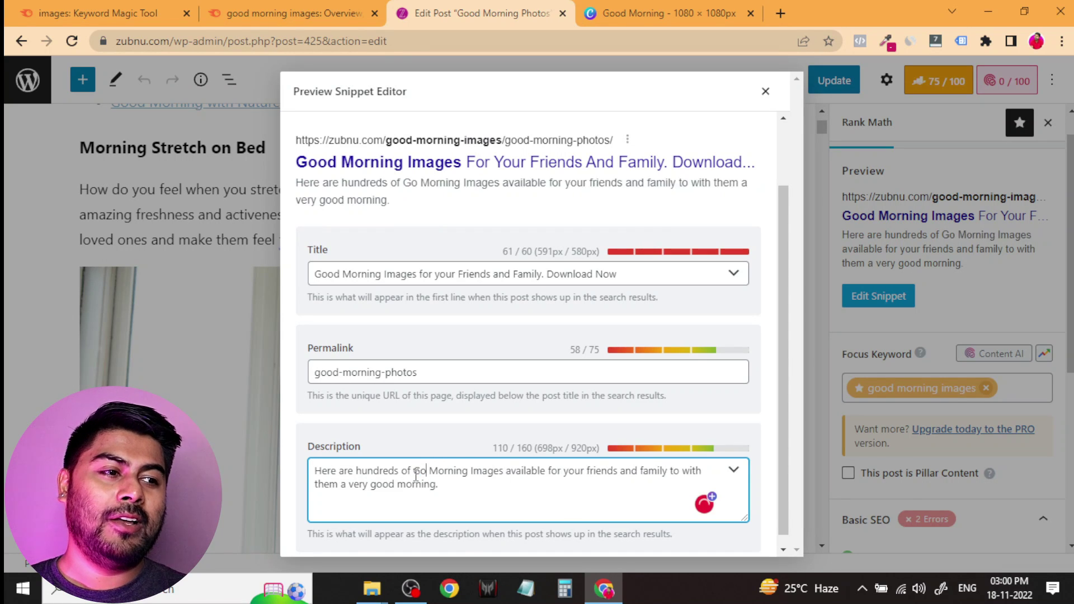
click(989, 279)
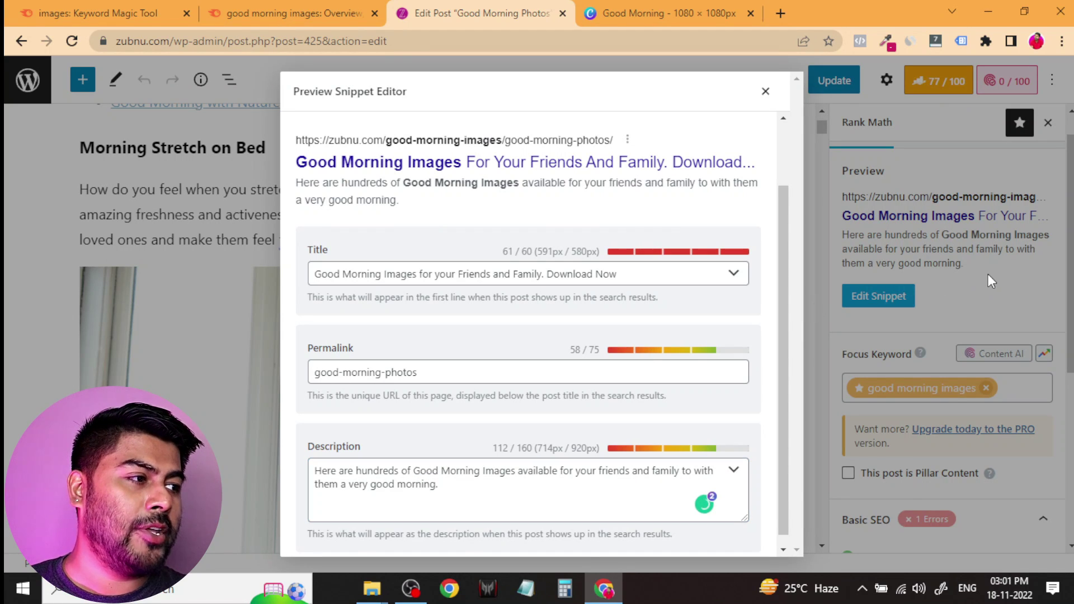
click(765, 91)
Examine Rank Math's Basic SEO checks for focus keyword usage in the meta description and for content length.
scroll(955, 354, down, 4)
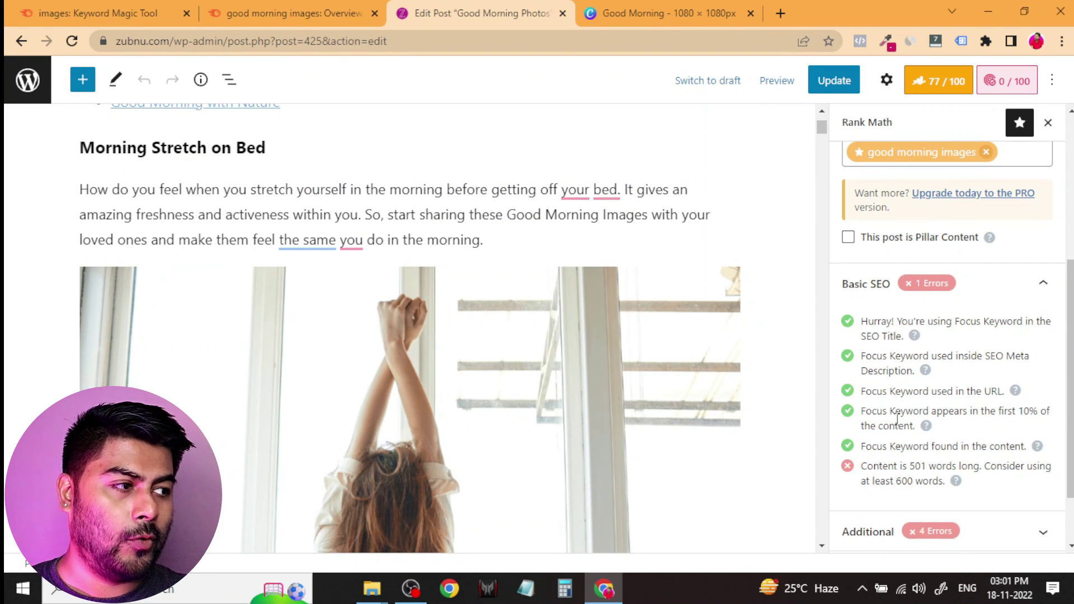
scroll(883, 470, down, 2)
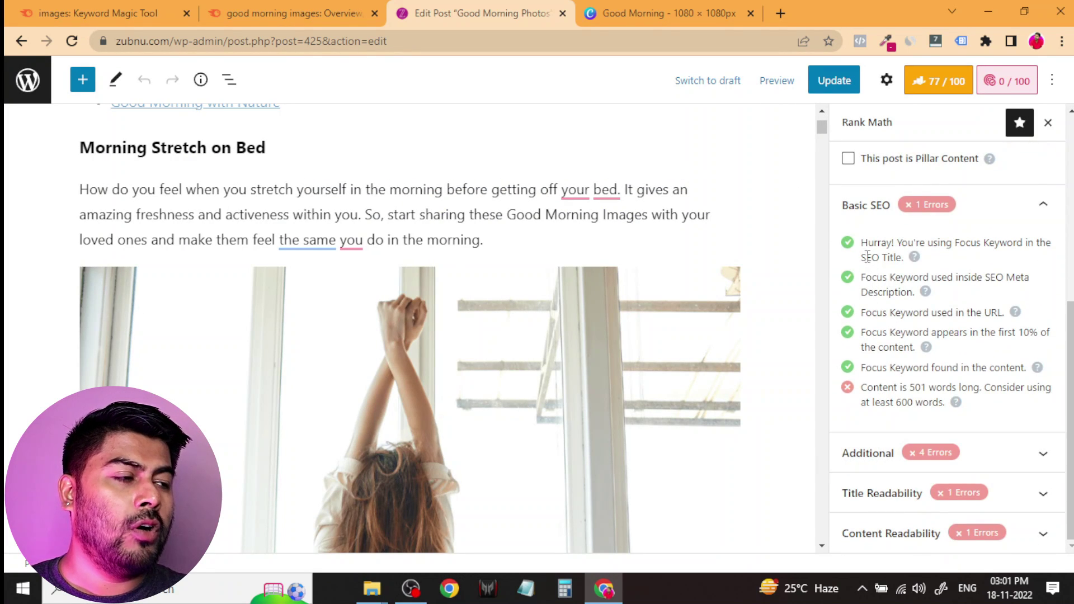
click(875, 273)
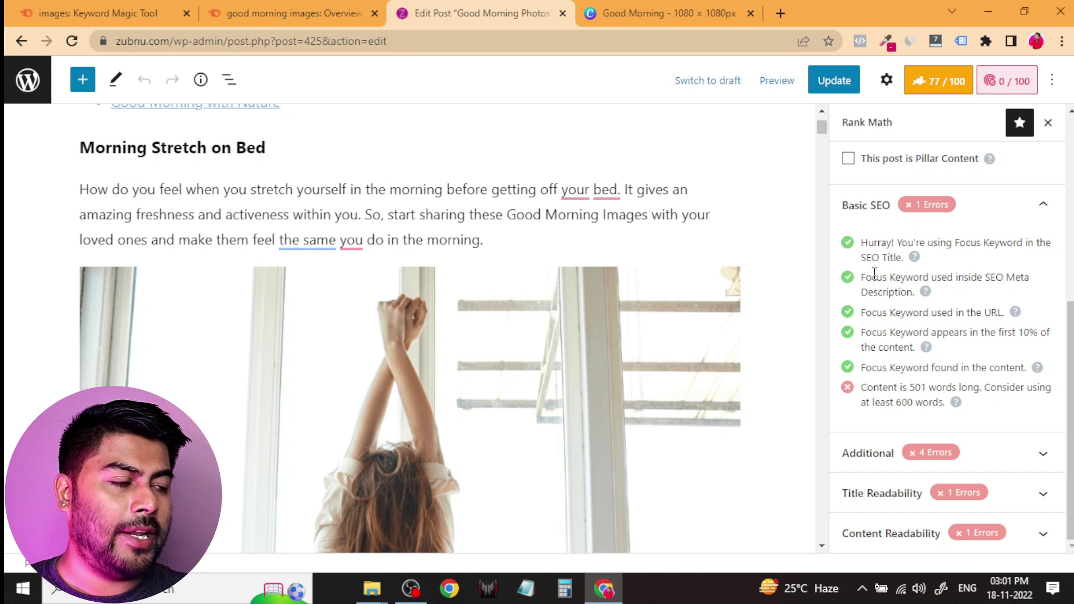
drag(869, 280, 992, 279)
drag(875, 290, 902, 301)
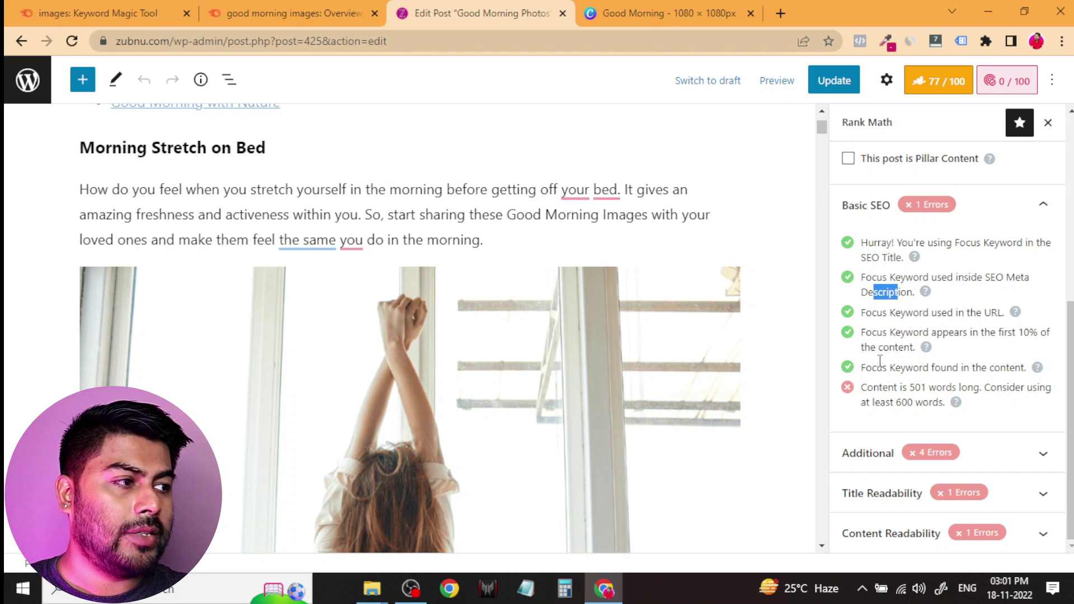
click(882, 396)
drag(907, 388, 935, 388)
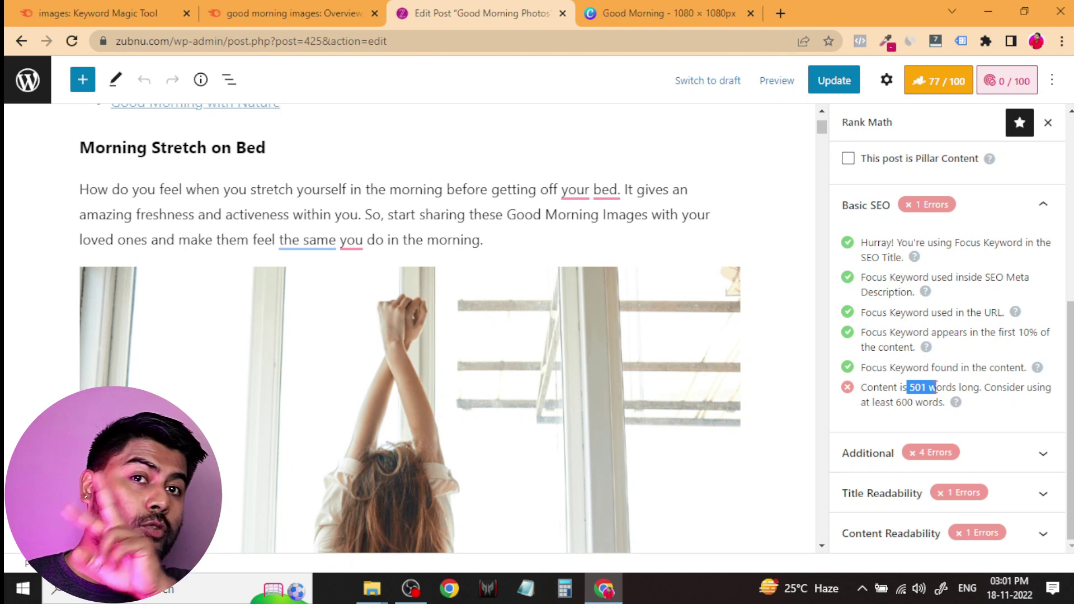
Search Google for "good morning images" in a new browser tab and look over the image results.
click(780, 14)
text(goo)
key(Return)
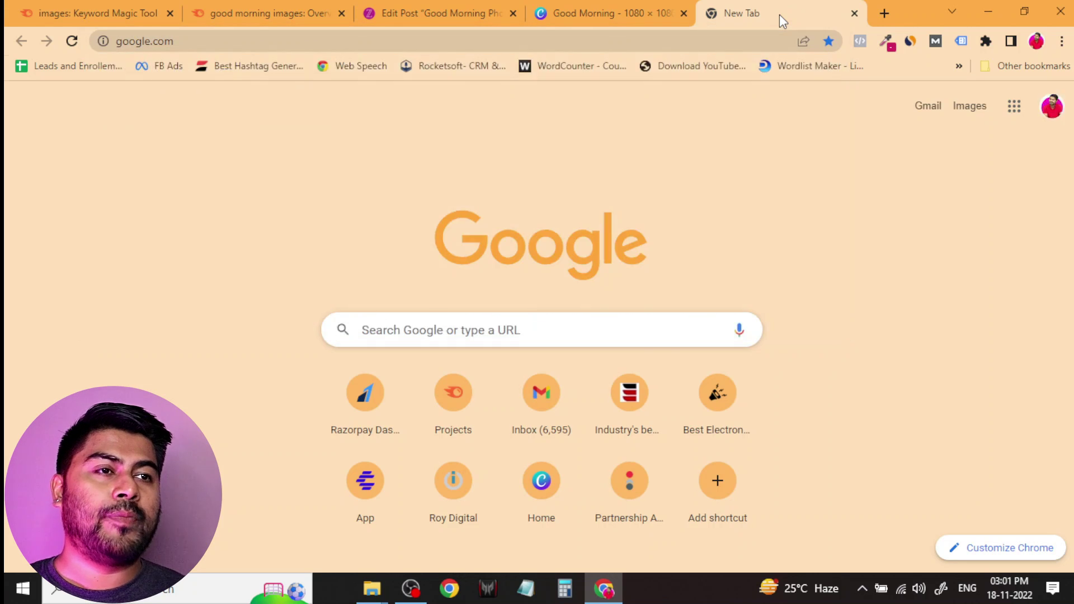
text(good )
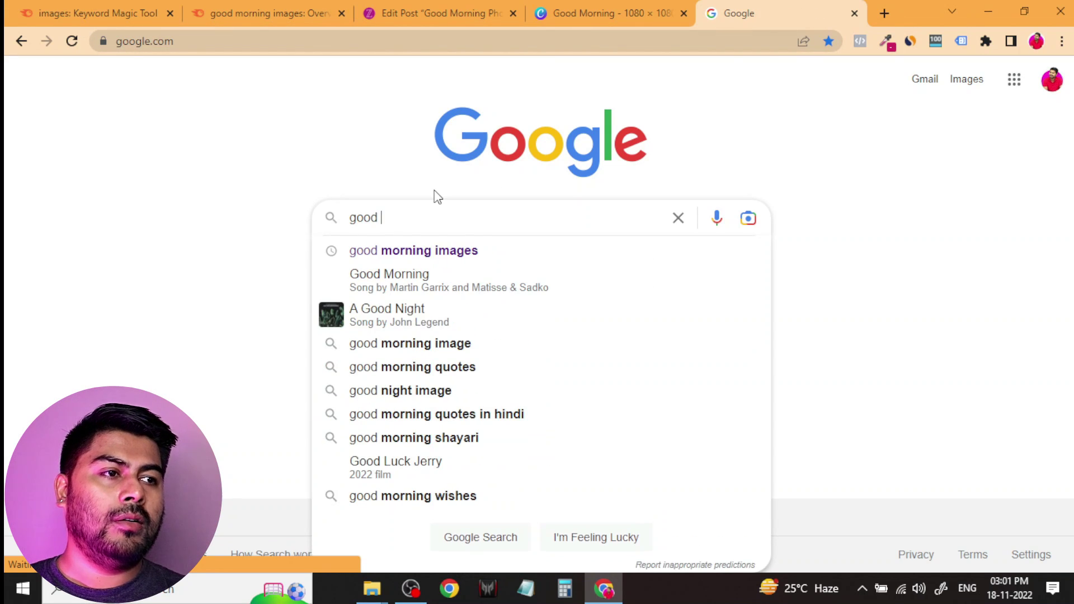
text(m)
key(Down)
key(Return)
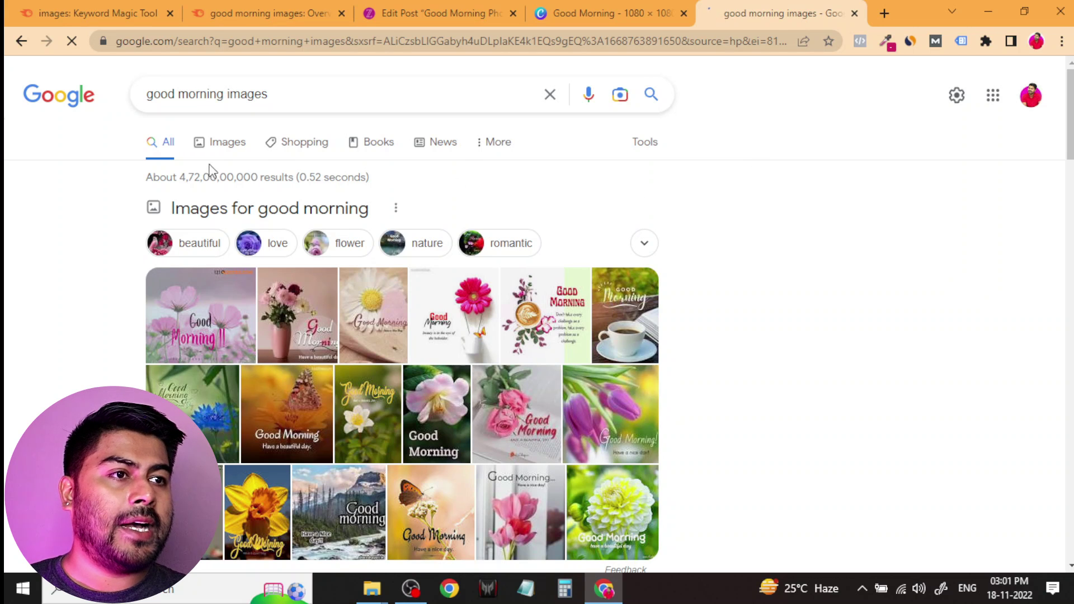
click(218, 146)
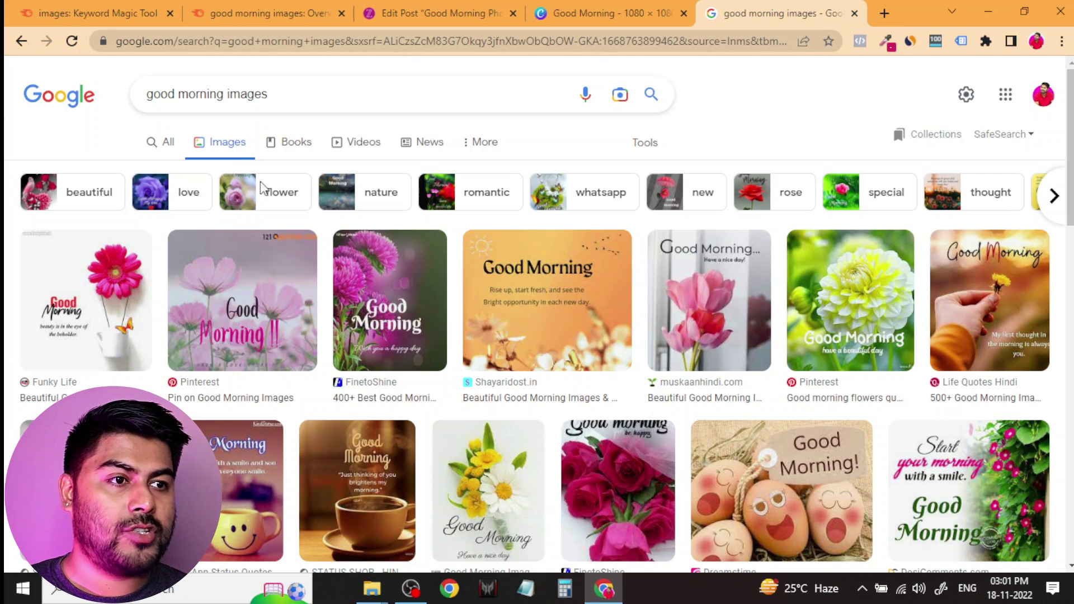
scroll(541, 369, down, 5)
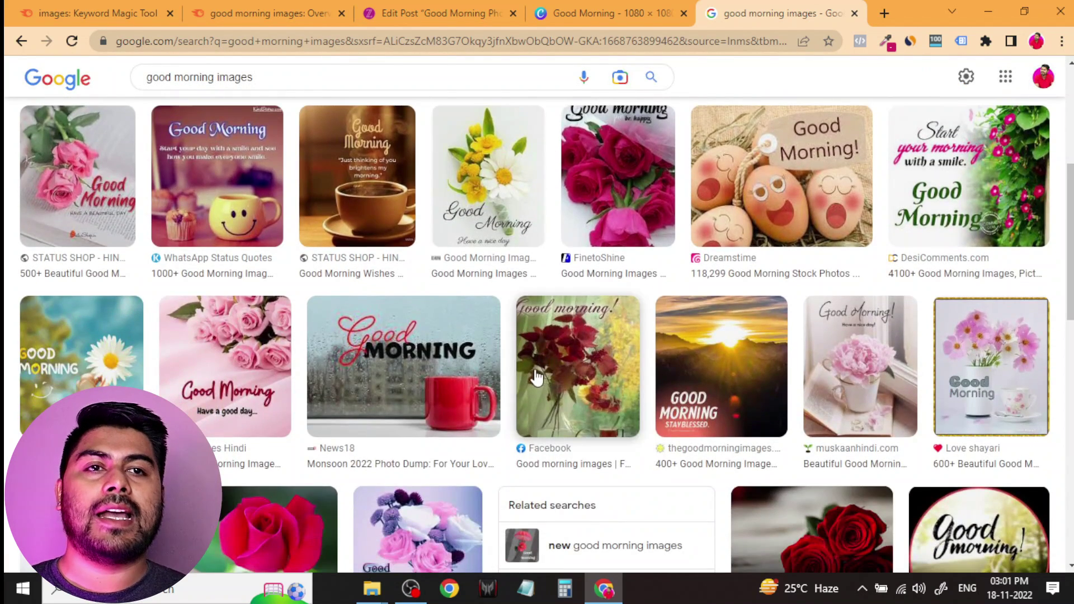
scroll(540, 374, up, 5)
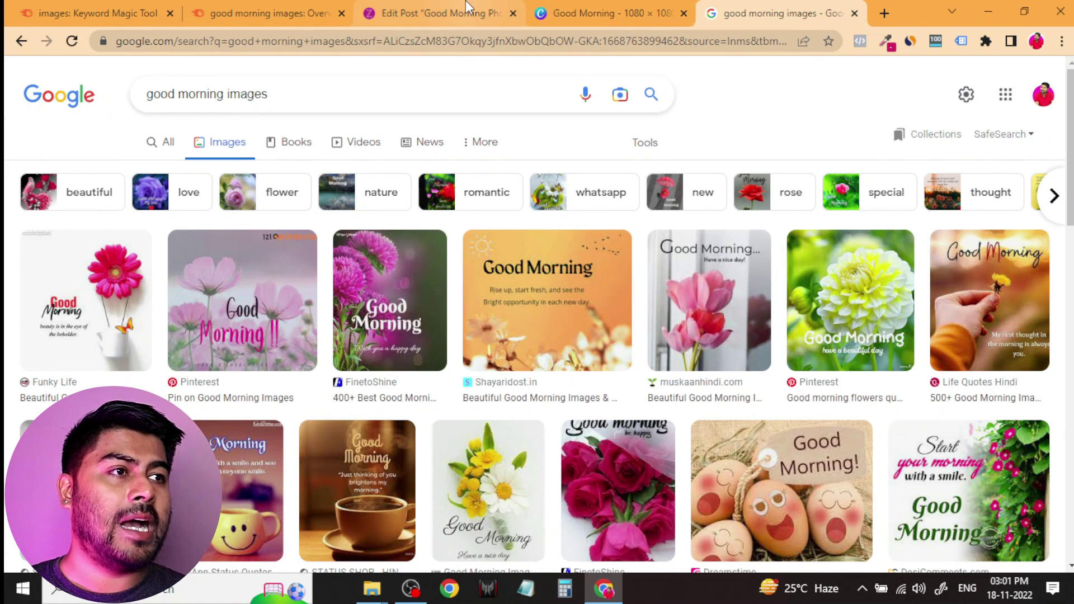
Return to the Good Morning Photos post editor and expand Rank Math's Additional SEO checks.
click(434, 12)
click(931, 334)
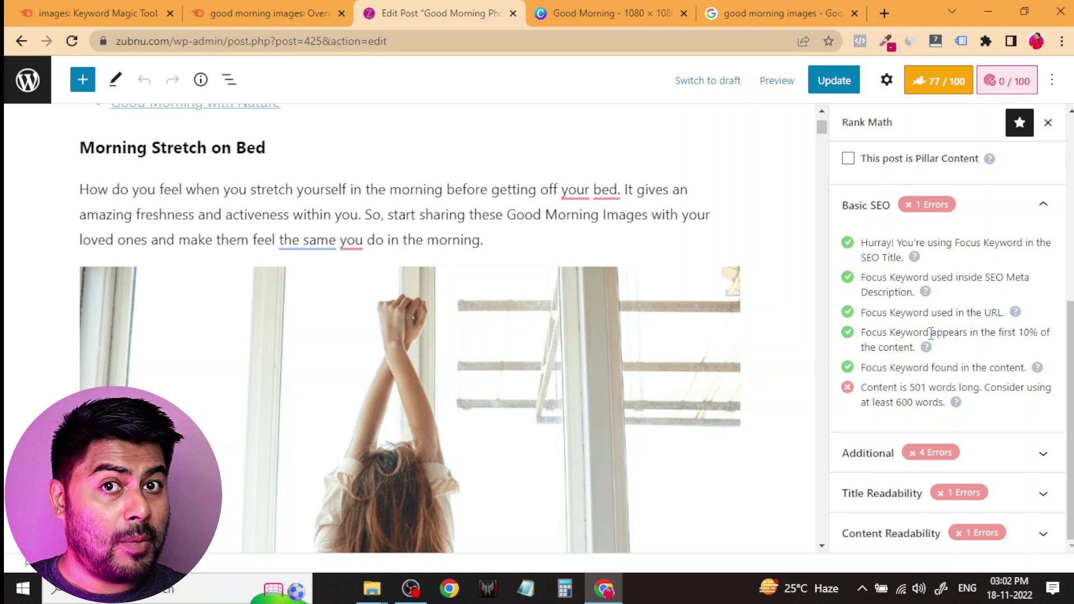
click(1007, 454)
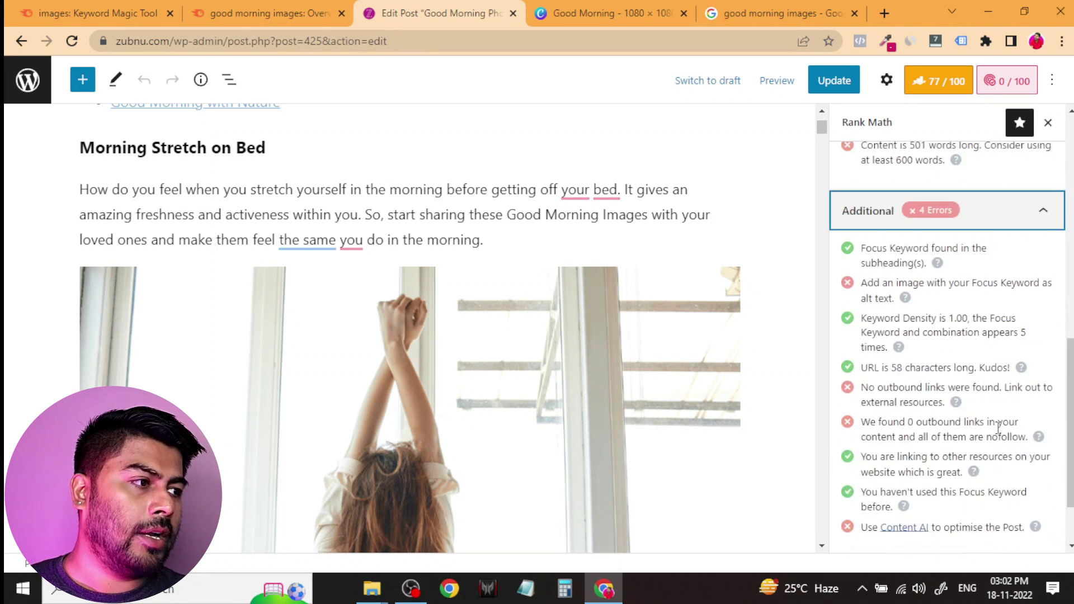
Review Rank Math's Additional checks on image alt text and outbound links, then update the post.
drag(874, 278, 1029, 280)
click(873, 305)
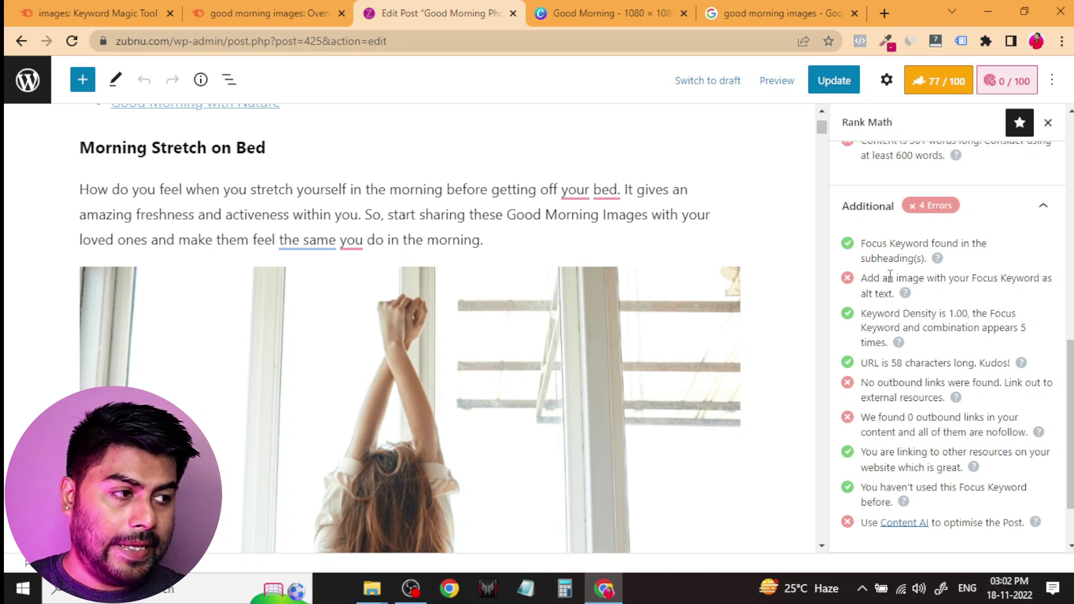
scroll(891, 336, down, 2)
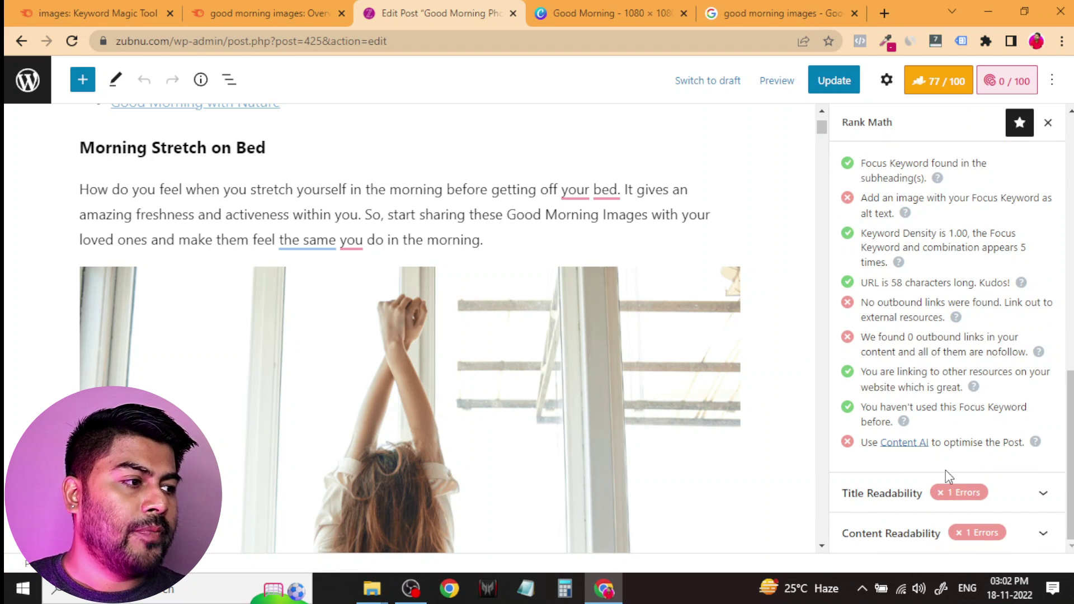
scroll(910, 457, up, 10)
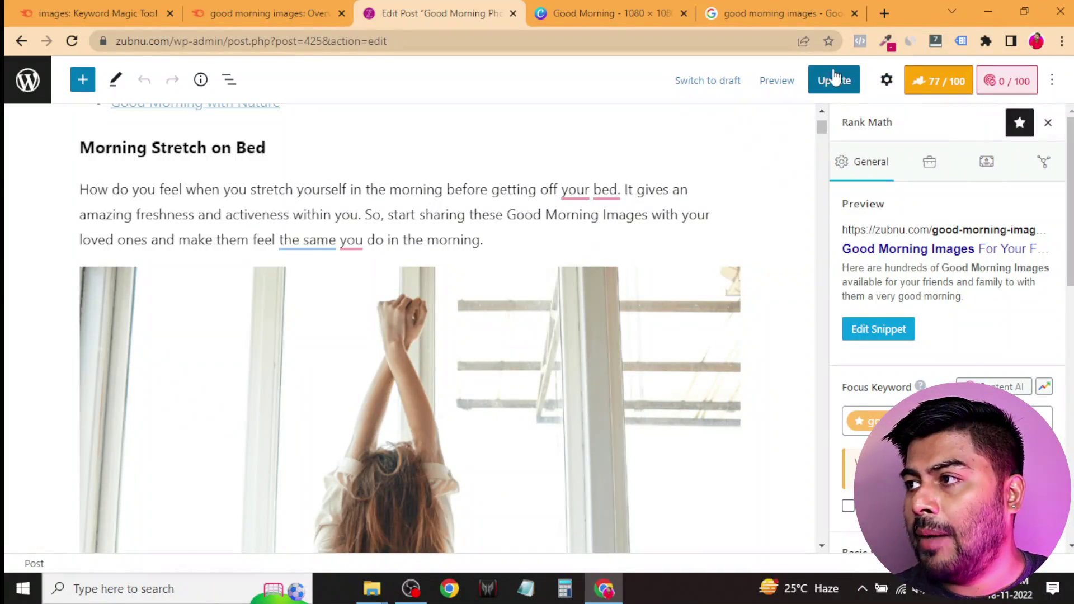
click(821, 69)
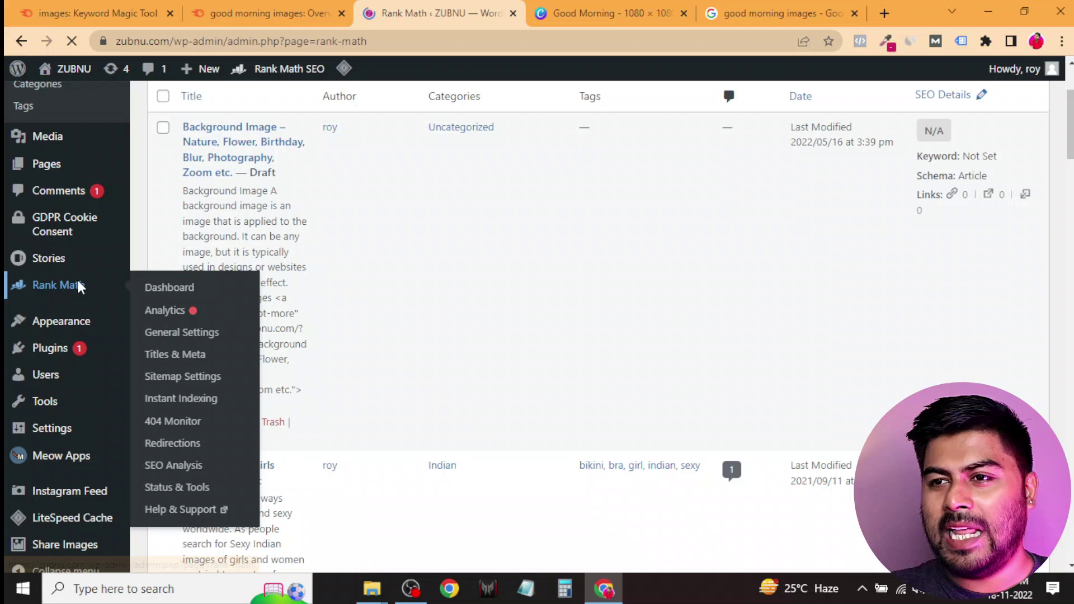
Go to the Rank Math dashboard and open the settings of the Image SEO module.
click(76, 279)
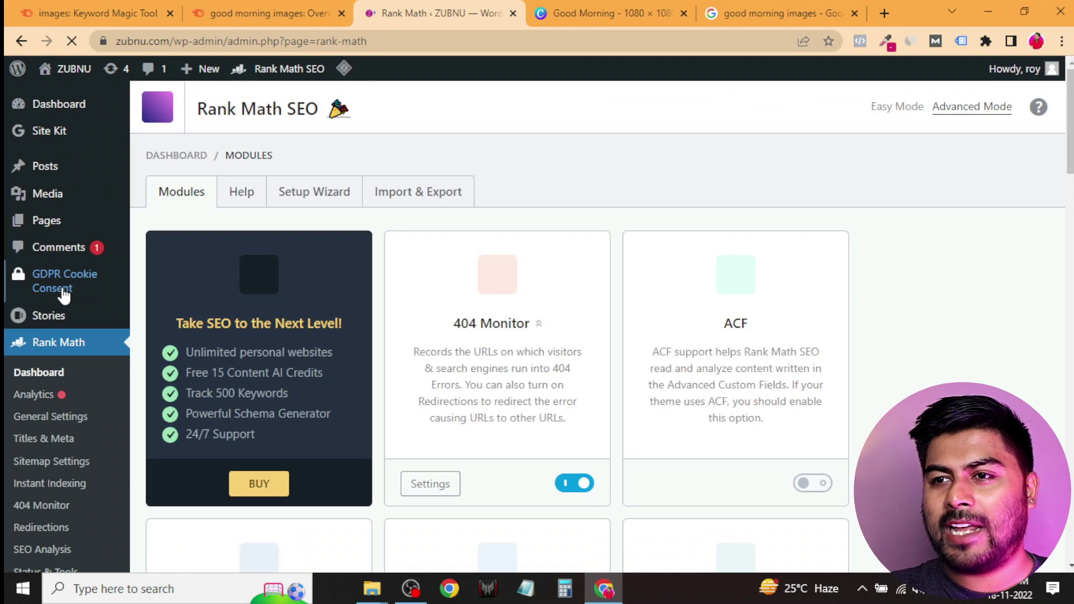
scroll(657, 295, down, 4)
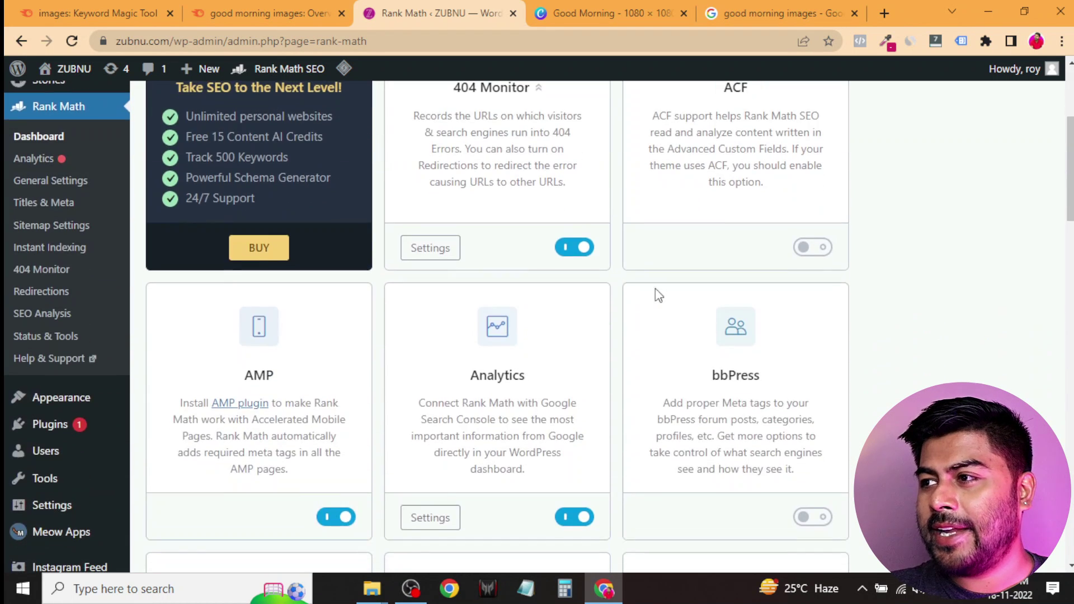
scroll(657, 295, down, 8)
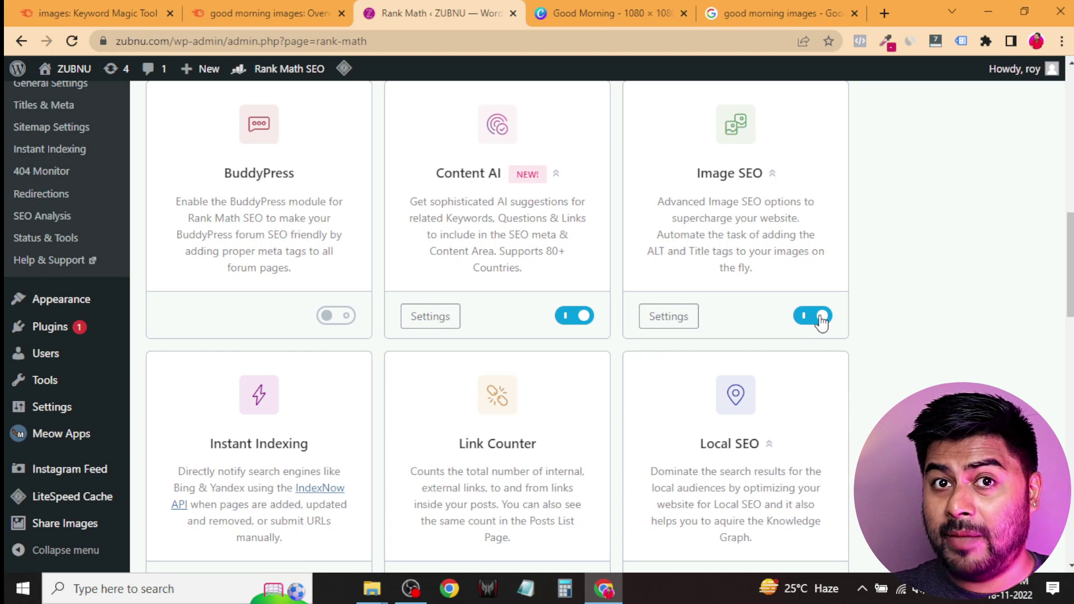
click(674, 323)
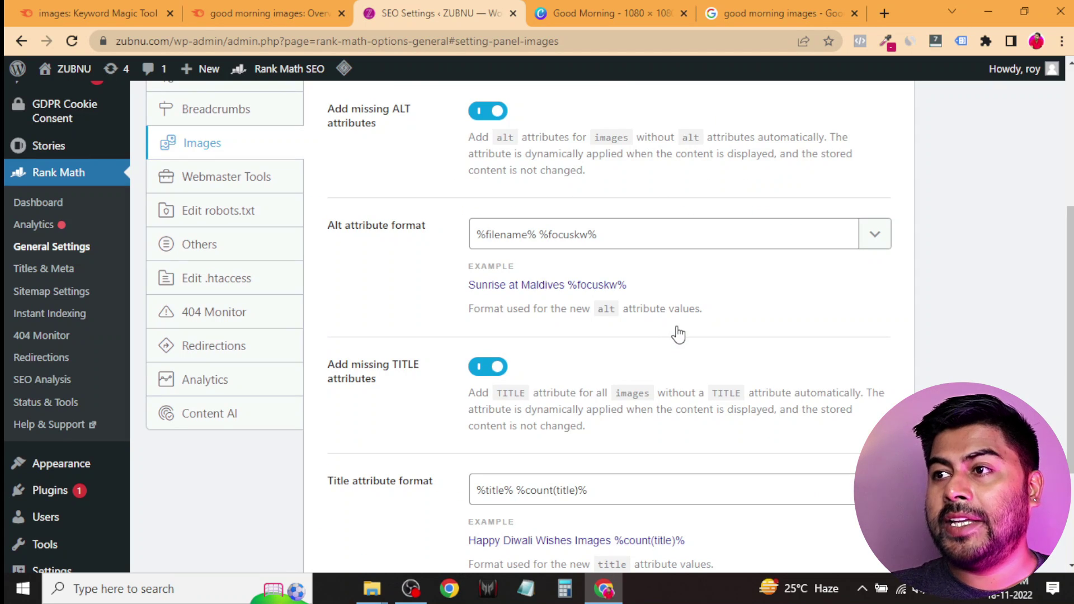
scroll(666, 341, up, 1)
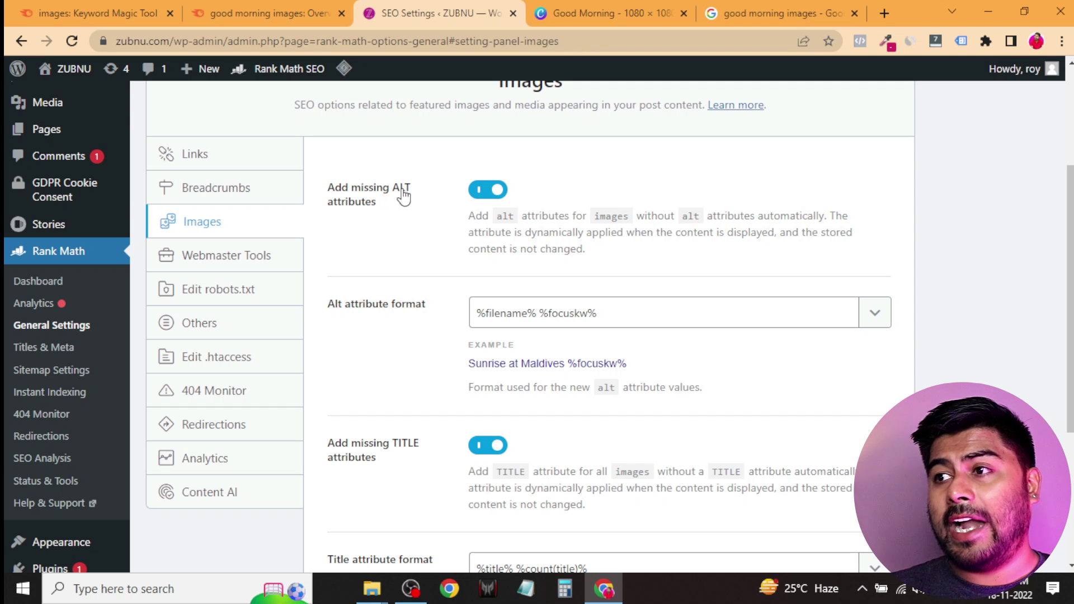
Examine the filename and focus keyword variables in the Alt attribute format.
triple_click(470, 316)
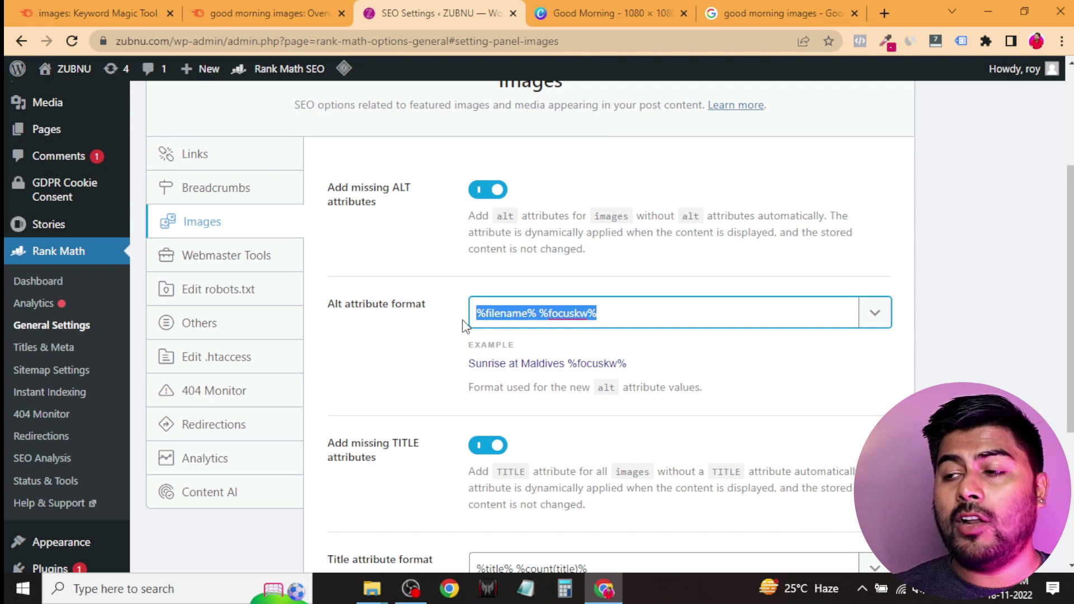
click(662, 318)
drag(649, 316, 472, 317)
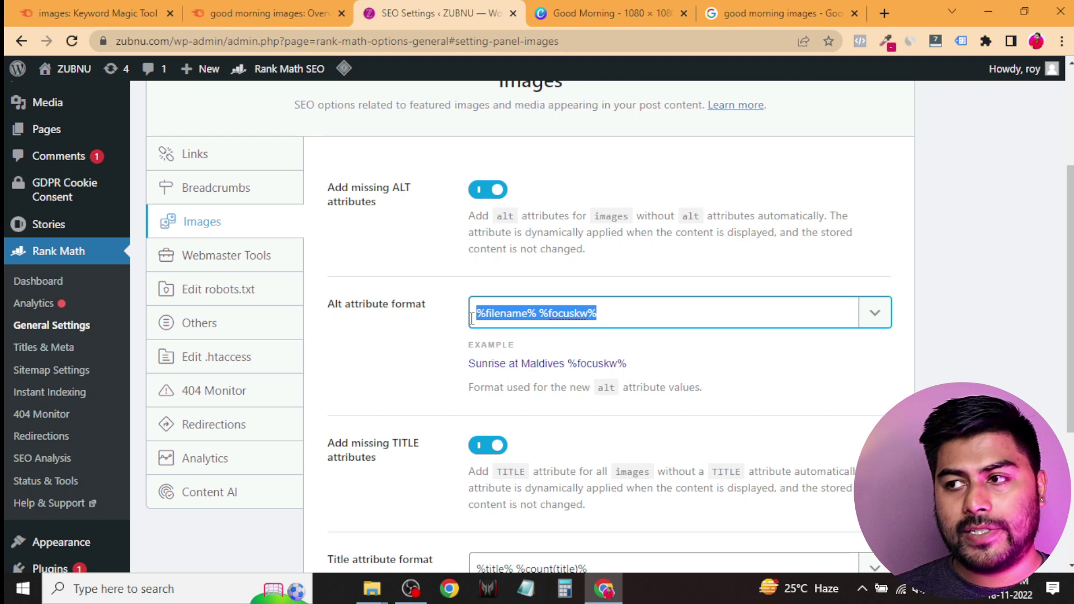
click(663, 306)
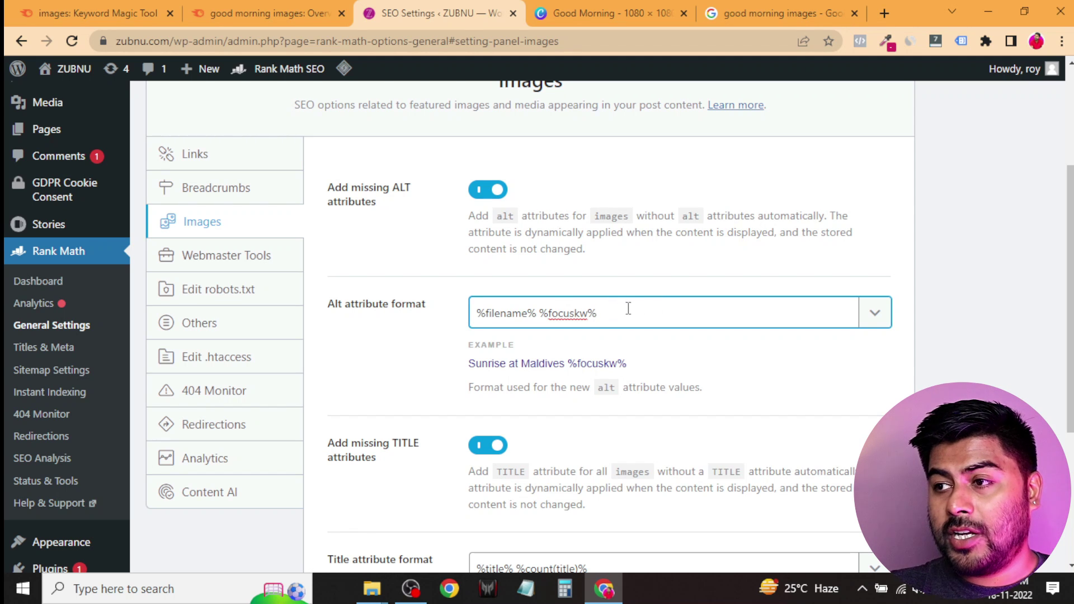
drag(629, 307, 456, 319)
click(538, 312)
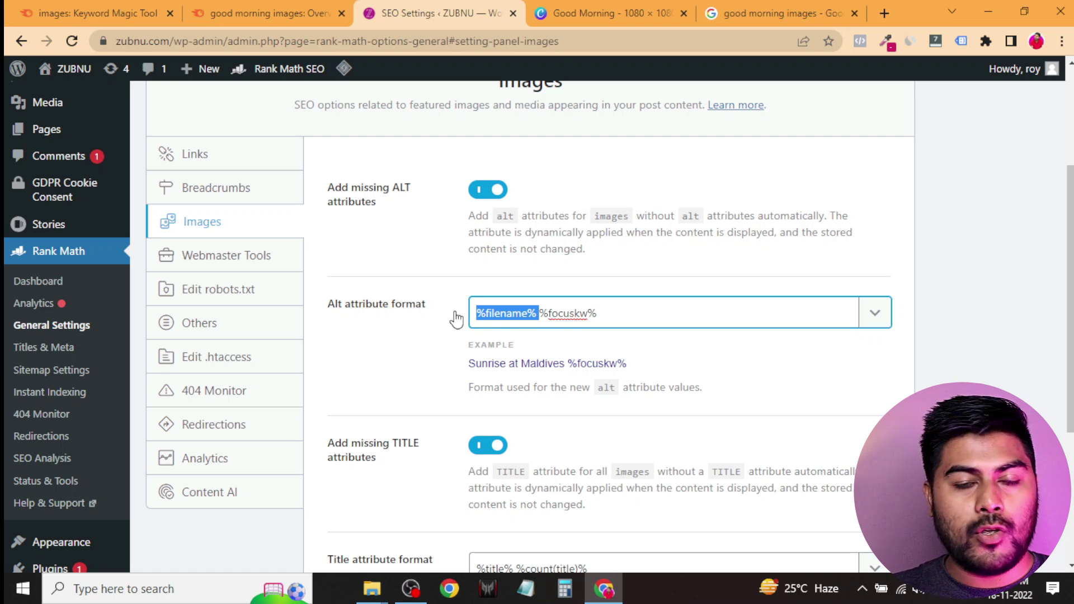
click(612, 314)
drag(597, 312, 538, 313)
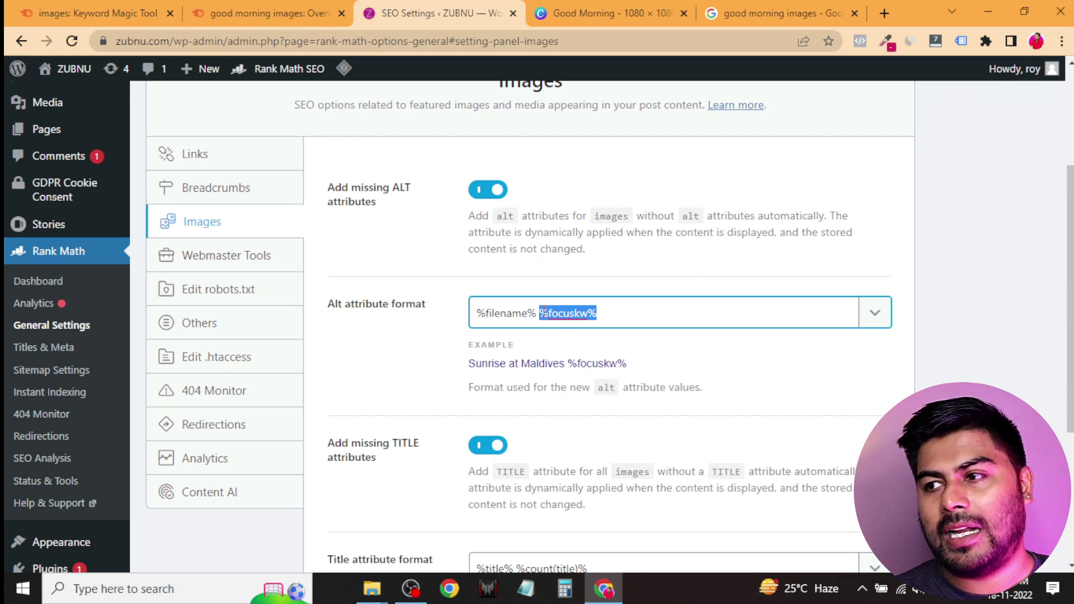
Check the Title attribute format for missing image titles and save the image SEO settings.
click(372, 491)
click(371, 492)
scroll(365, 371, down, 3)
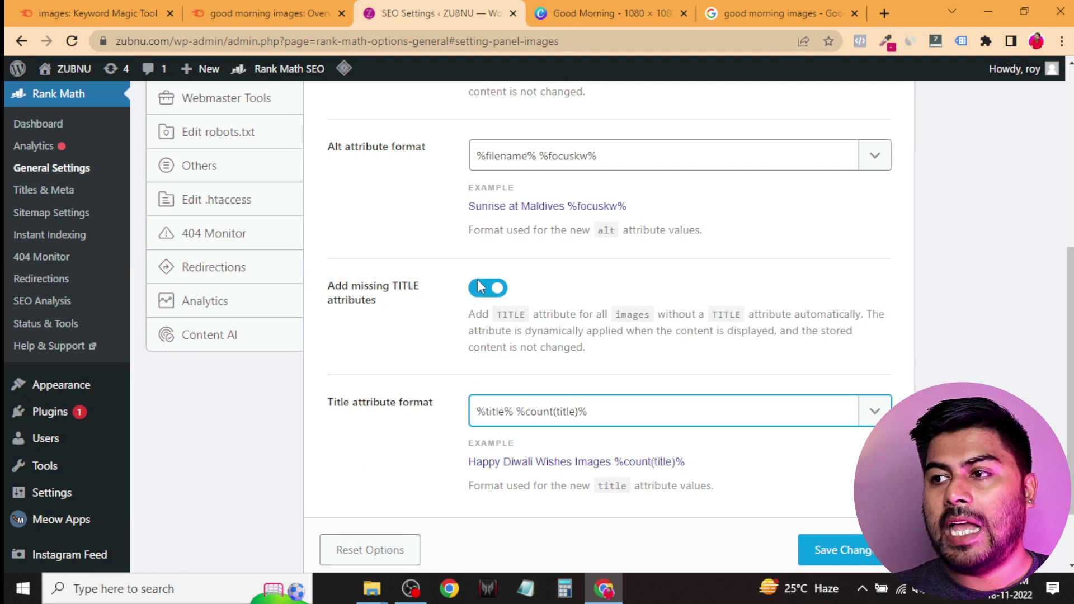
drag(615, 406, 477, 407)
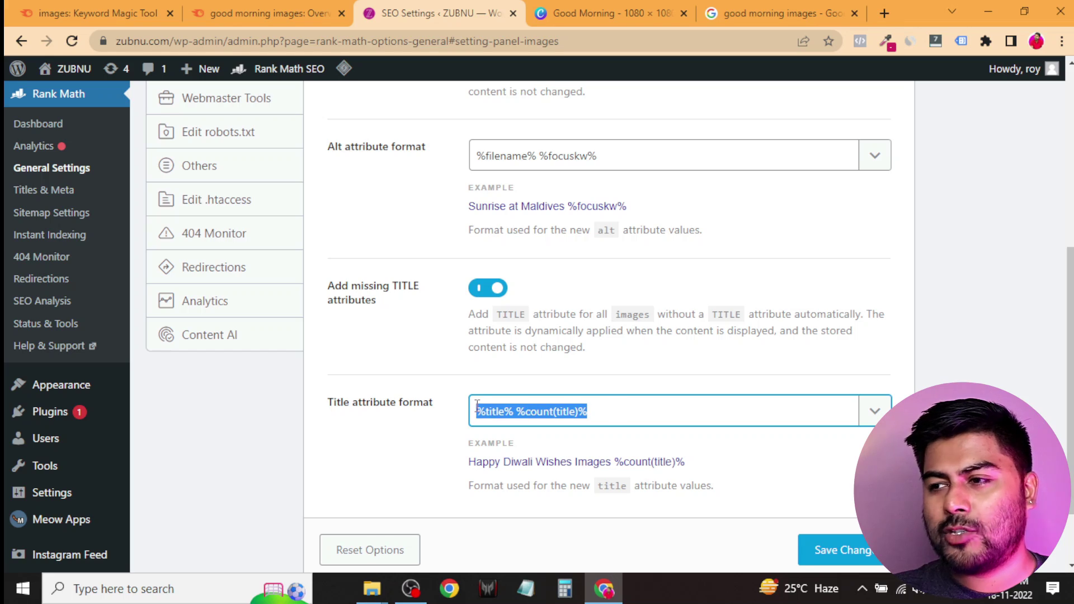
click(869, 557)
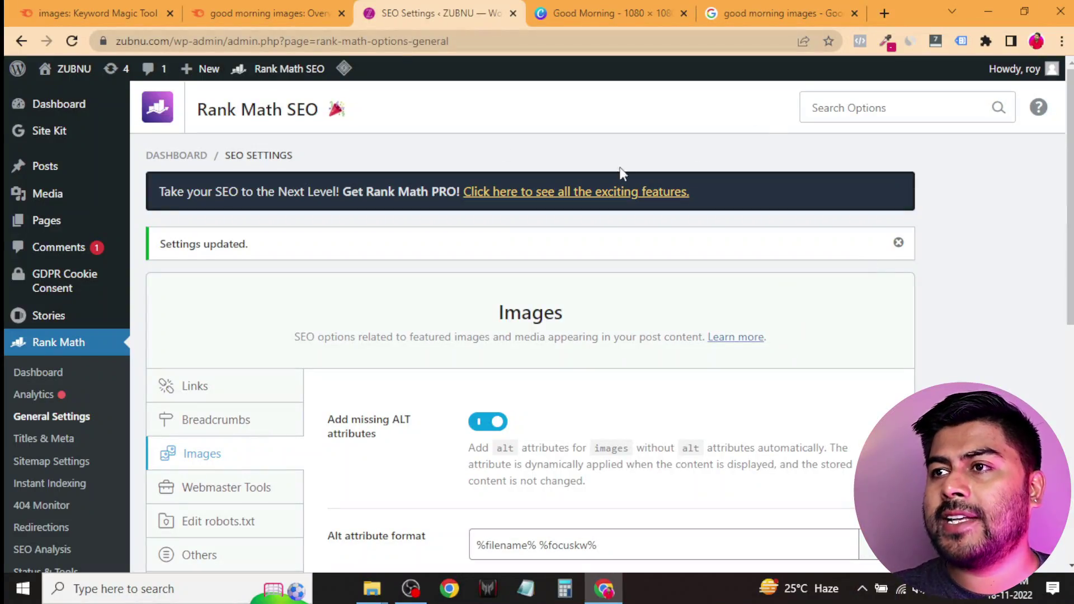
Switch to the Semrush overview for "good morning images" and examine its keyword metrics and SERP Analysis.
click(322, 6)
scroll(366, 335, up, 3)
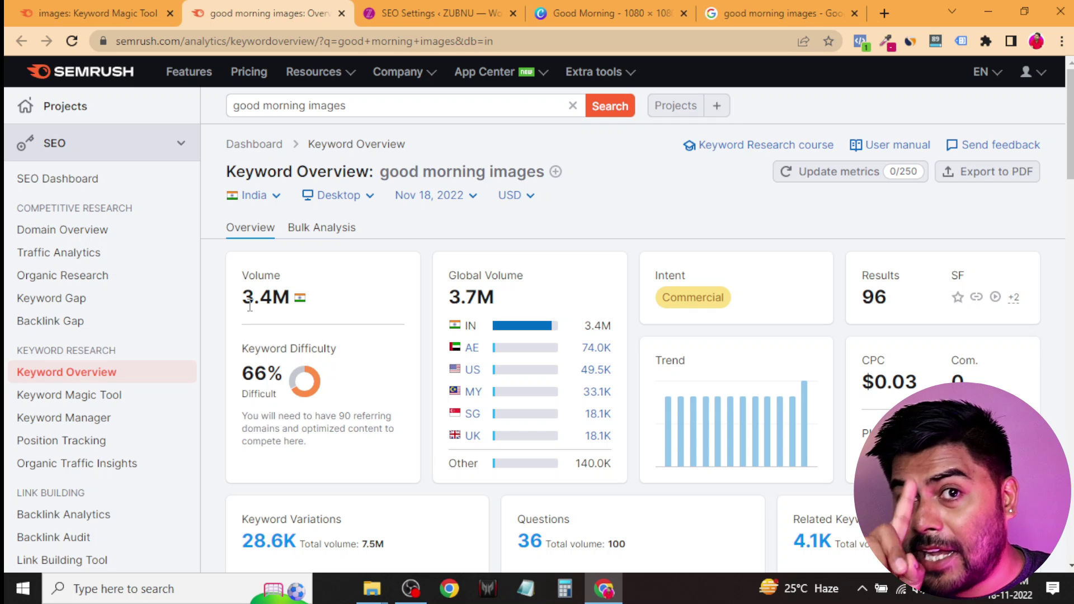
scroll(798, 353, down, 4)
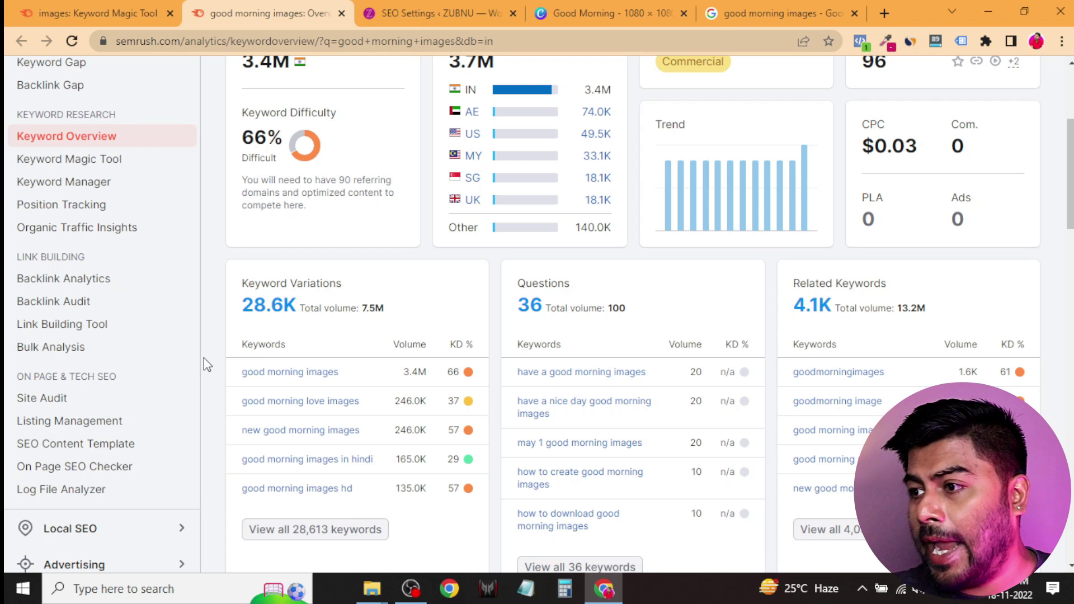
scroll(704, 375, down, 5)
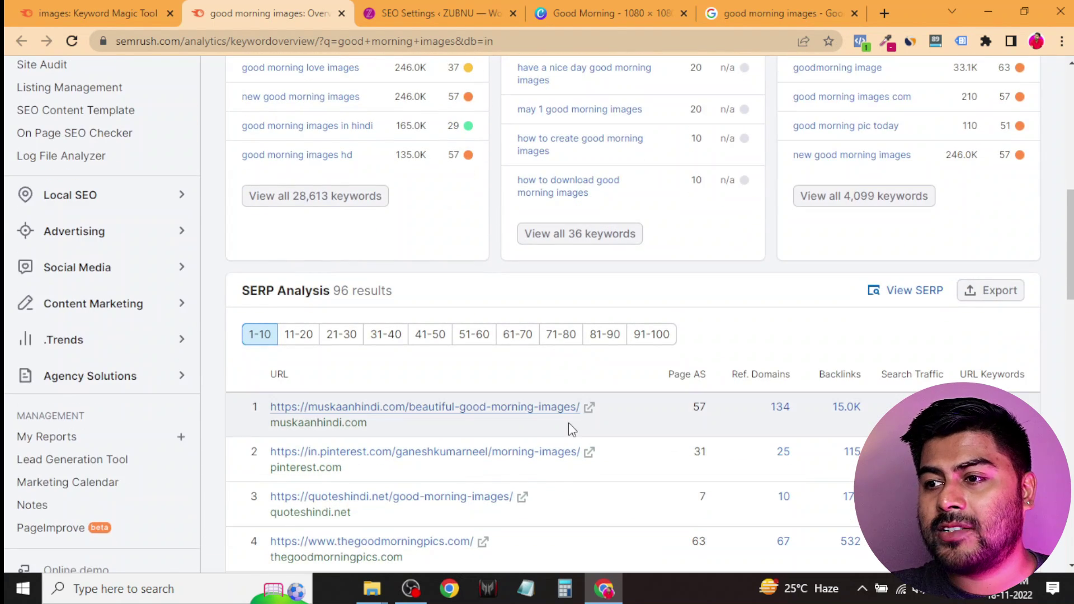
scroll(568, 424, down, 1)
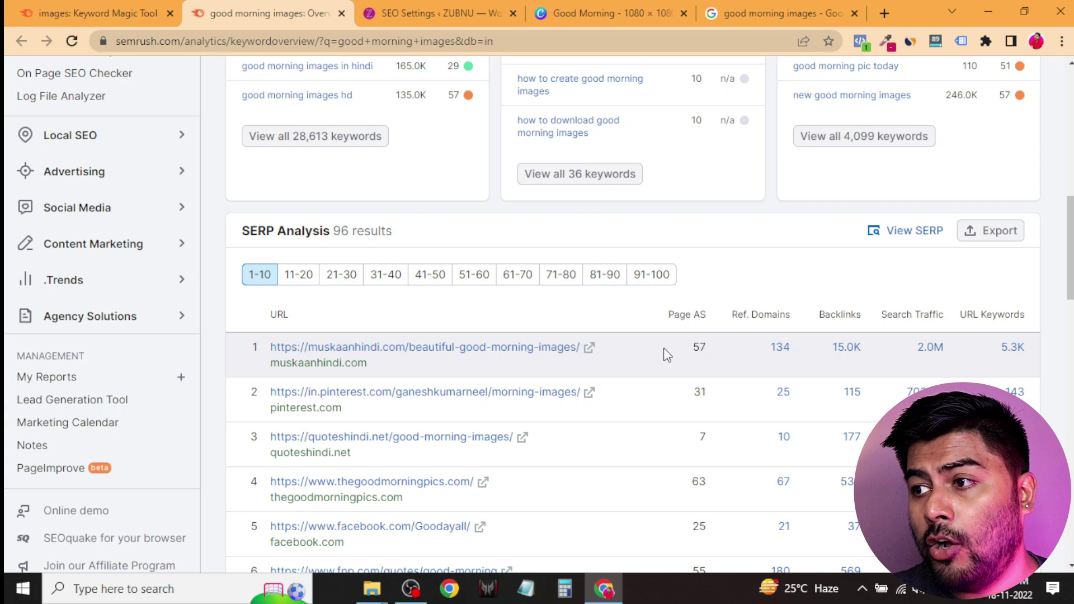
Open the first-ranked muskaanhindi.com page from the SERP Analysis and look through it down to the footer.
click(589, 348)
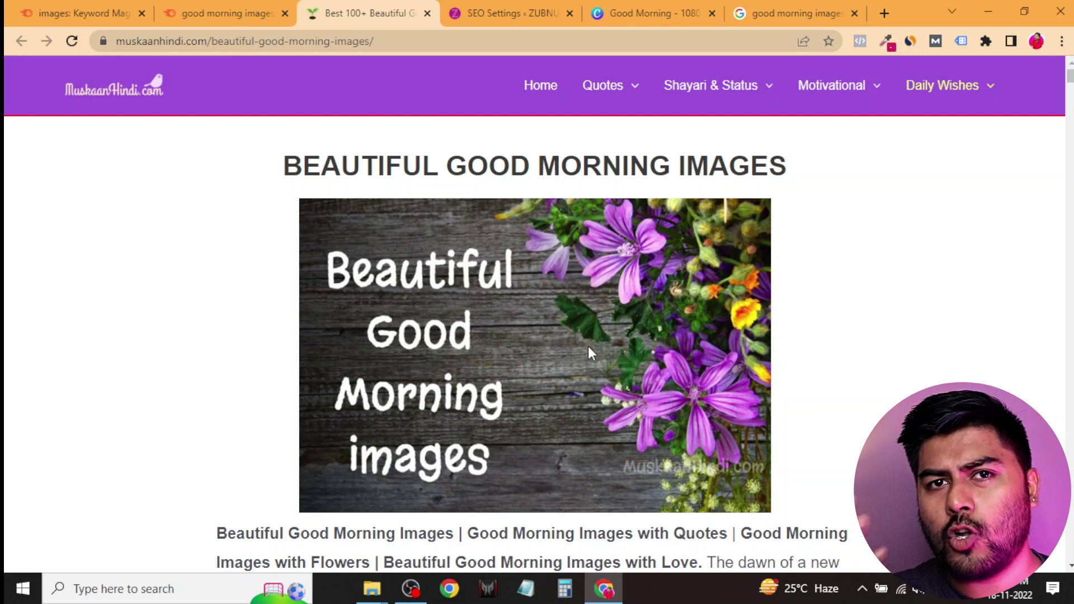
scroll(842, 395, down, 10)
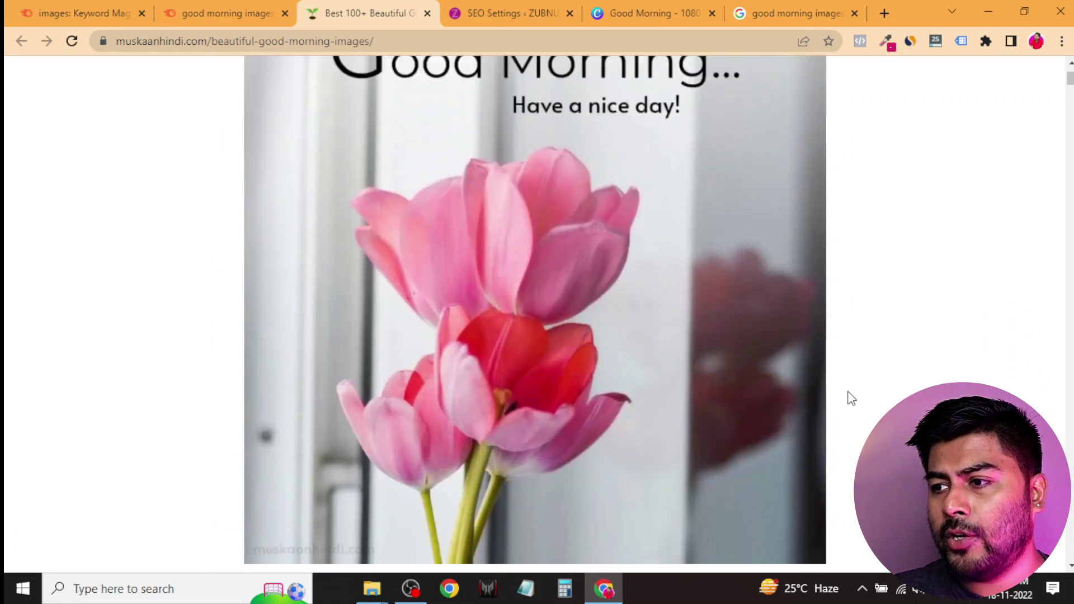
scroll(846, 397, up, 9)
click(1068, 576)
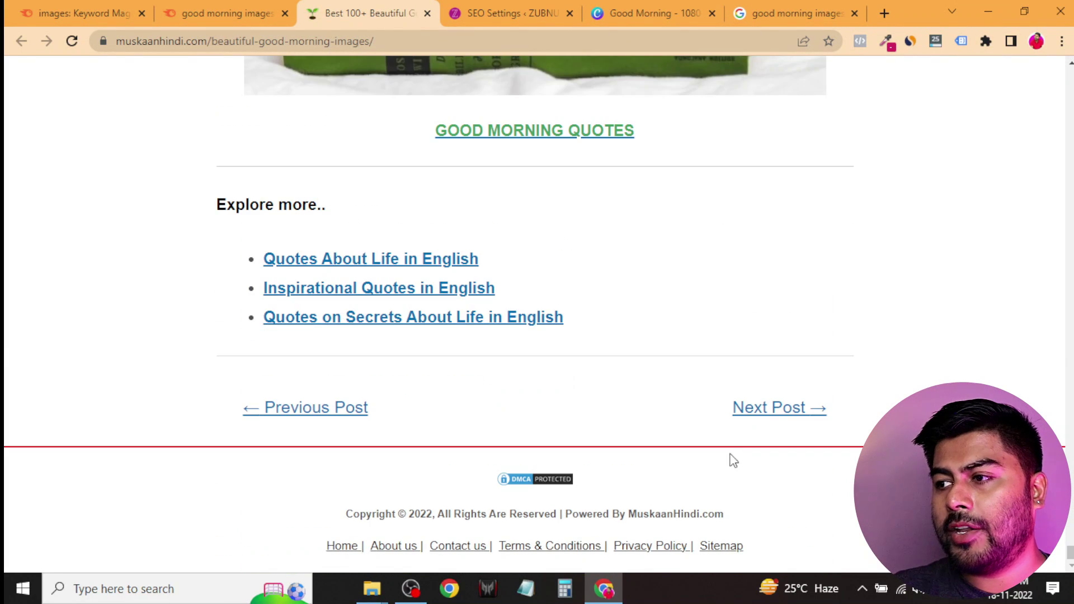
Open the muskaanhindi.com sitemap and its post sitemap, then return to the Semrush keyword overview.
click(720, 547)
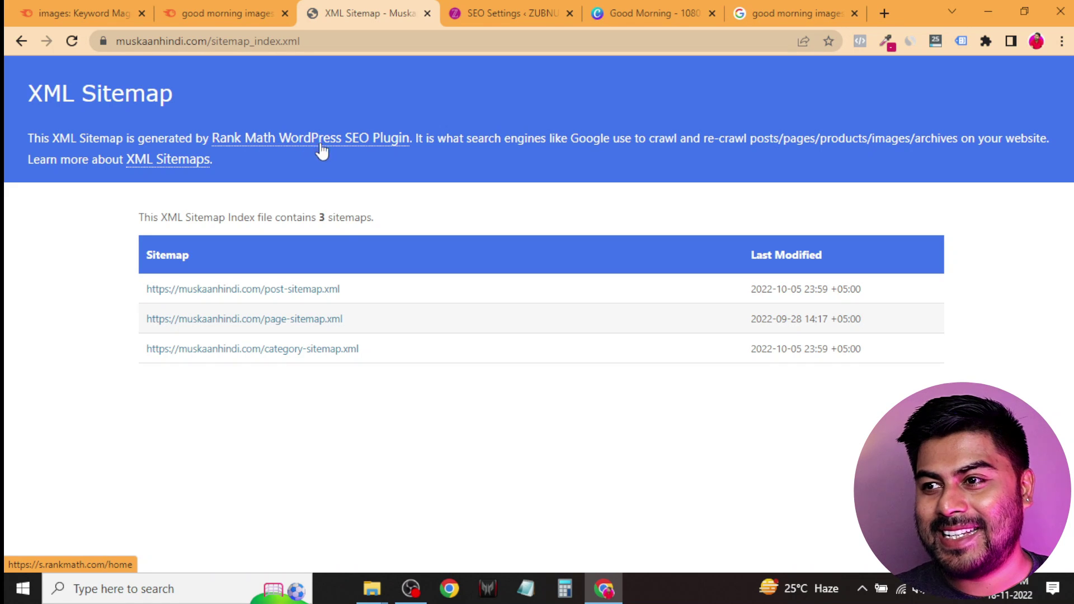
click(278, 289)
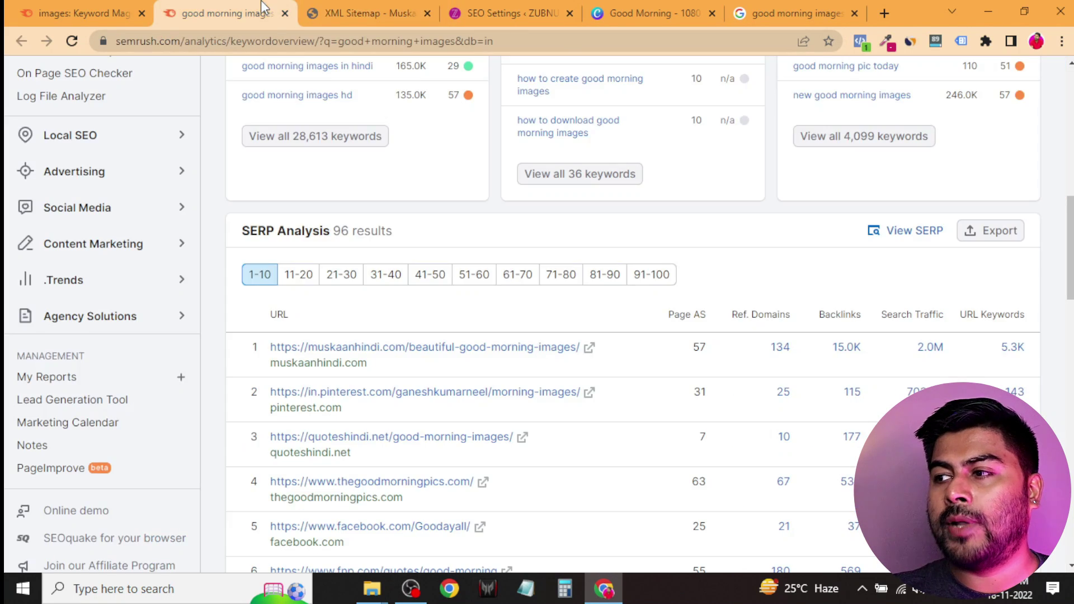
click(224, 13)
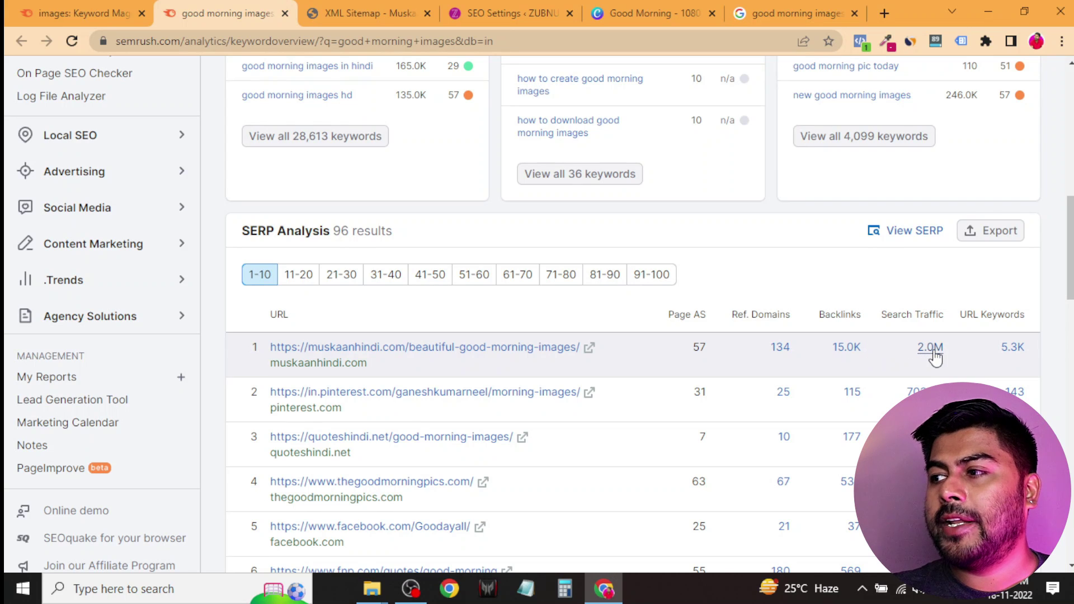